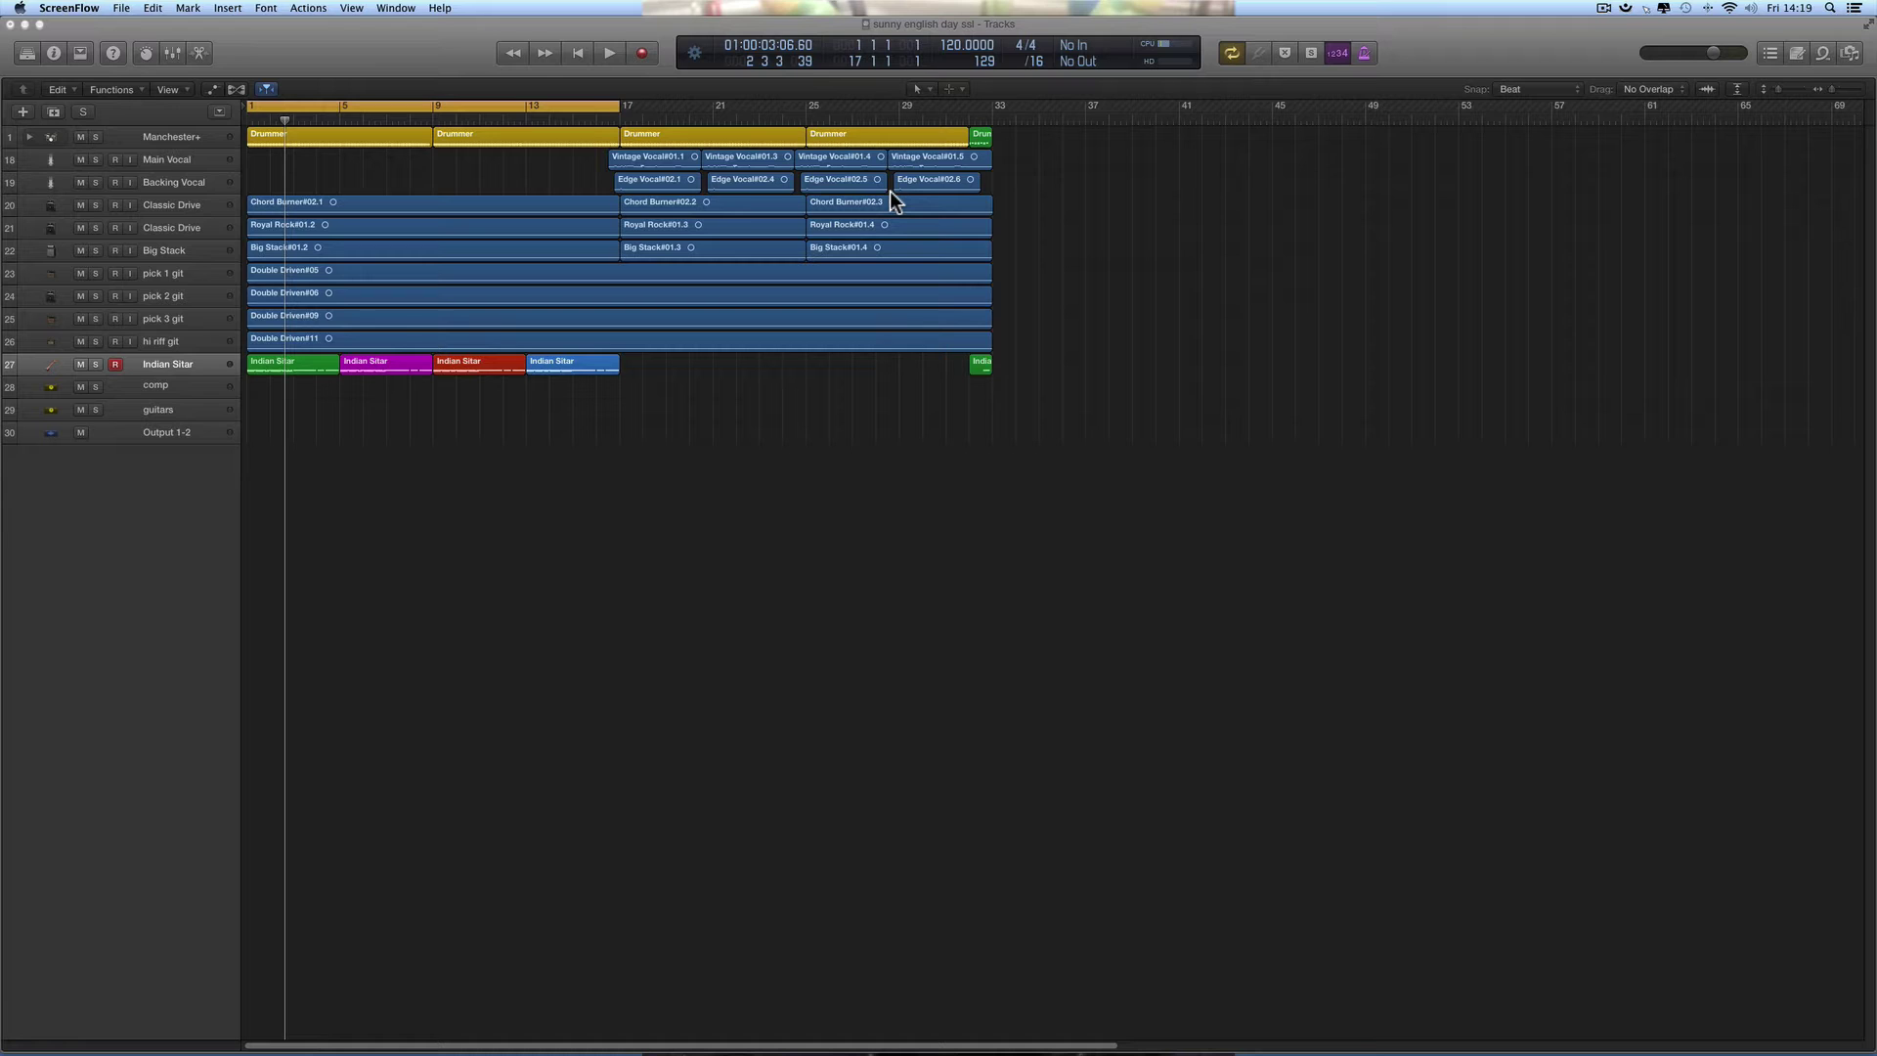
Select all regions on the Indian Sitar track and open them in the Piano Roll editor
{"action": "scroll", "coordinate": [313, 307], "scroll_direction": "right", "scroll_amount": 1}
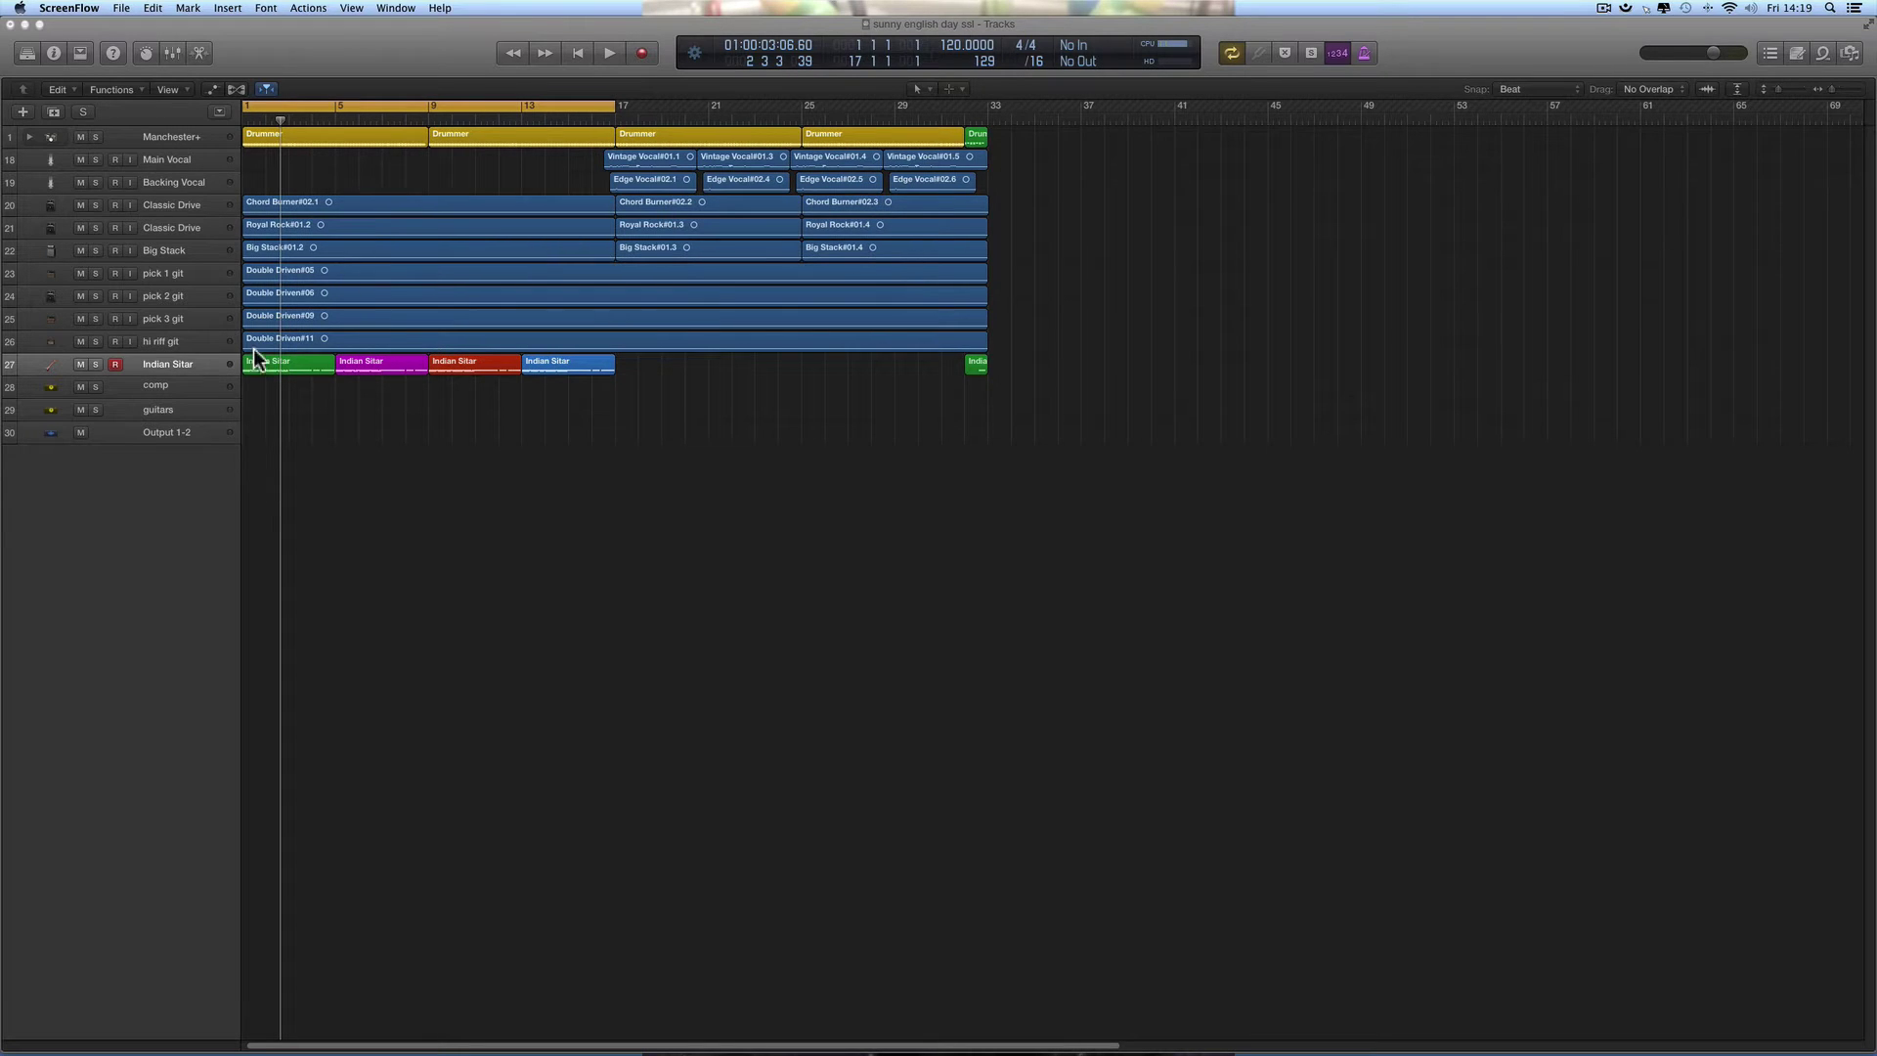
{"action": "left_click", "coordinate": [187, 362]}
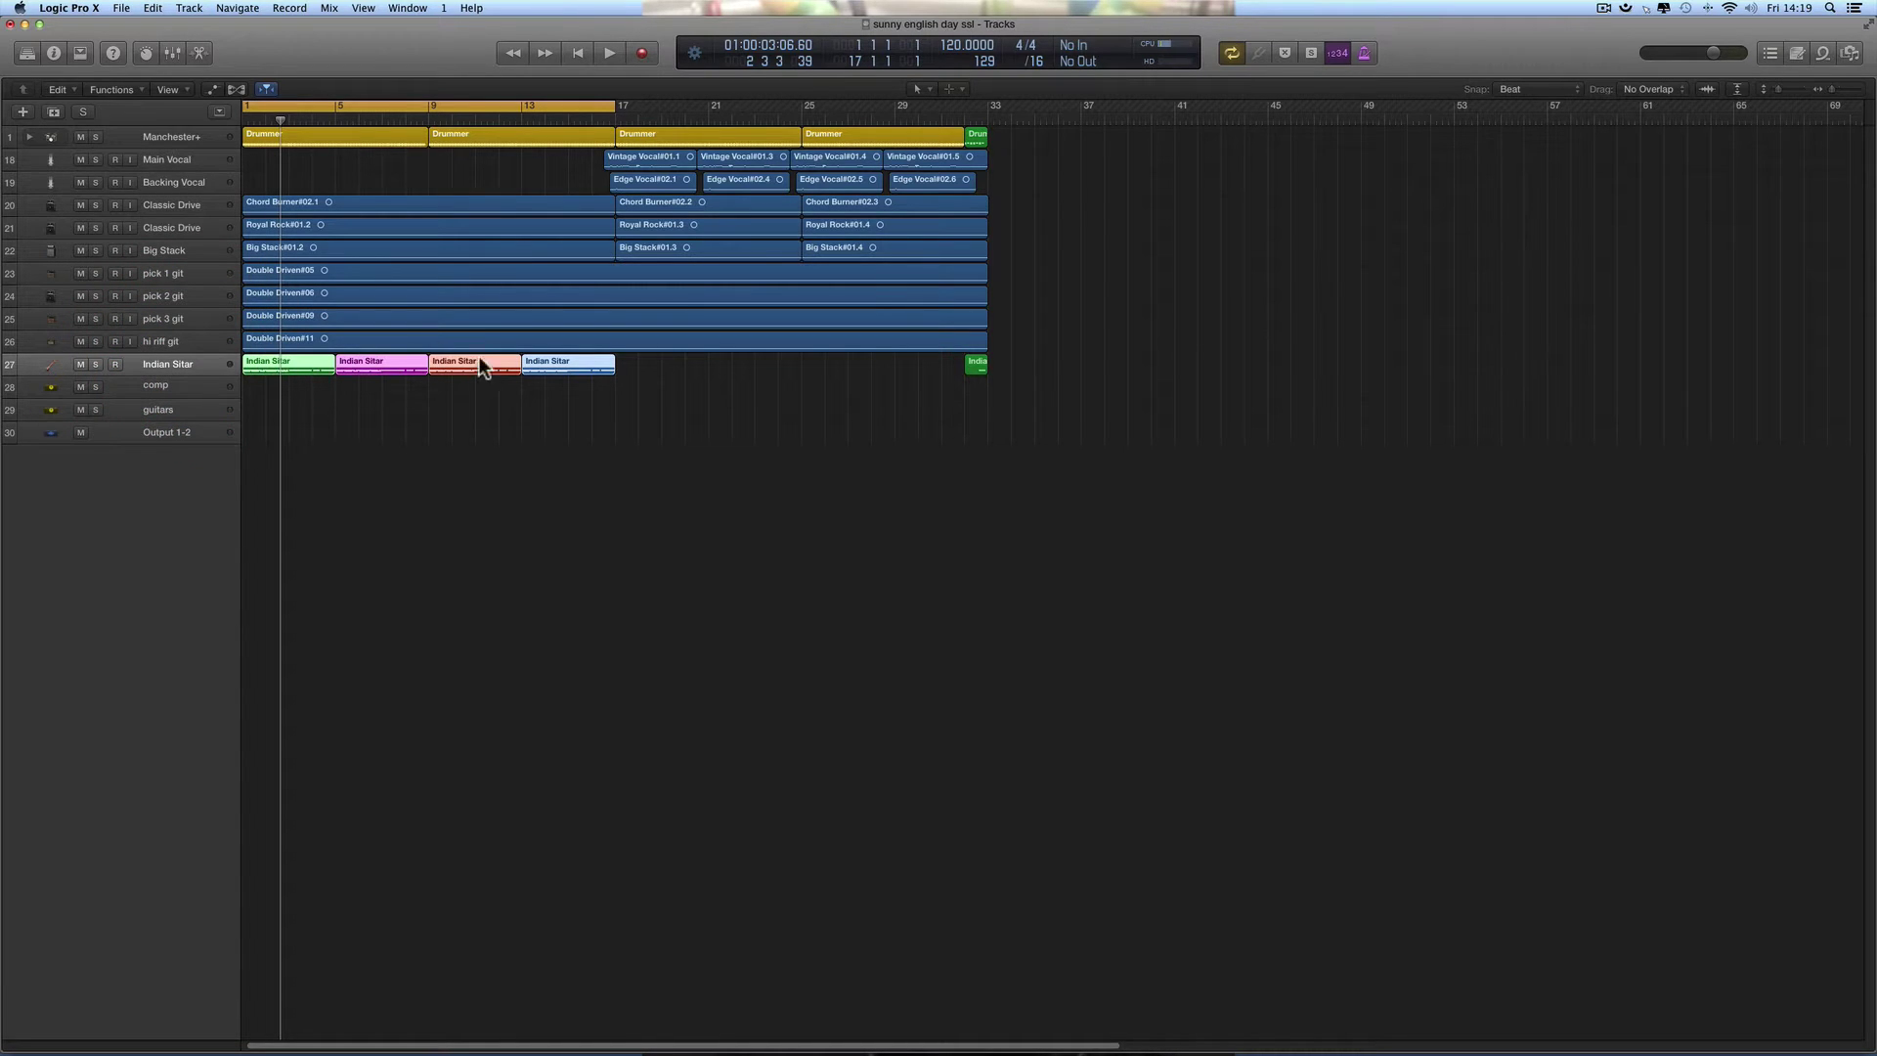
{"action": "left_click", "coordinate": [522, 501]}
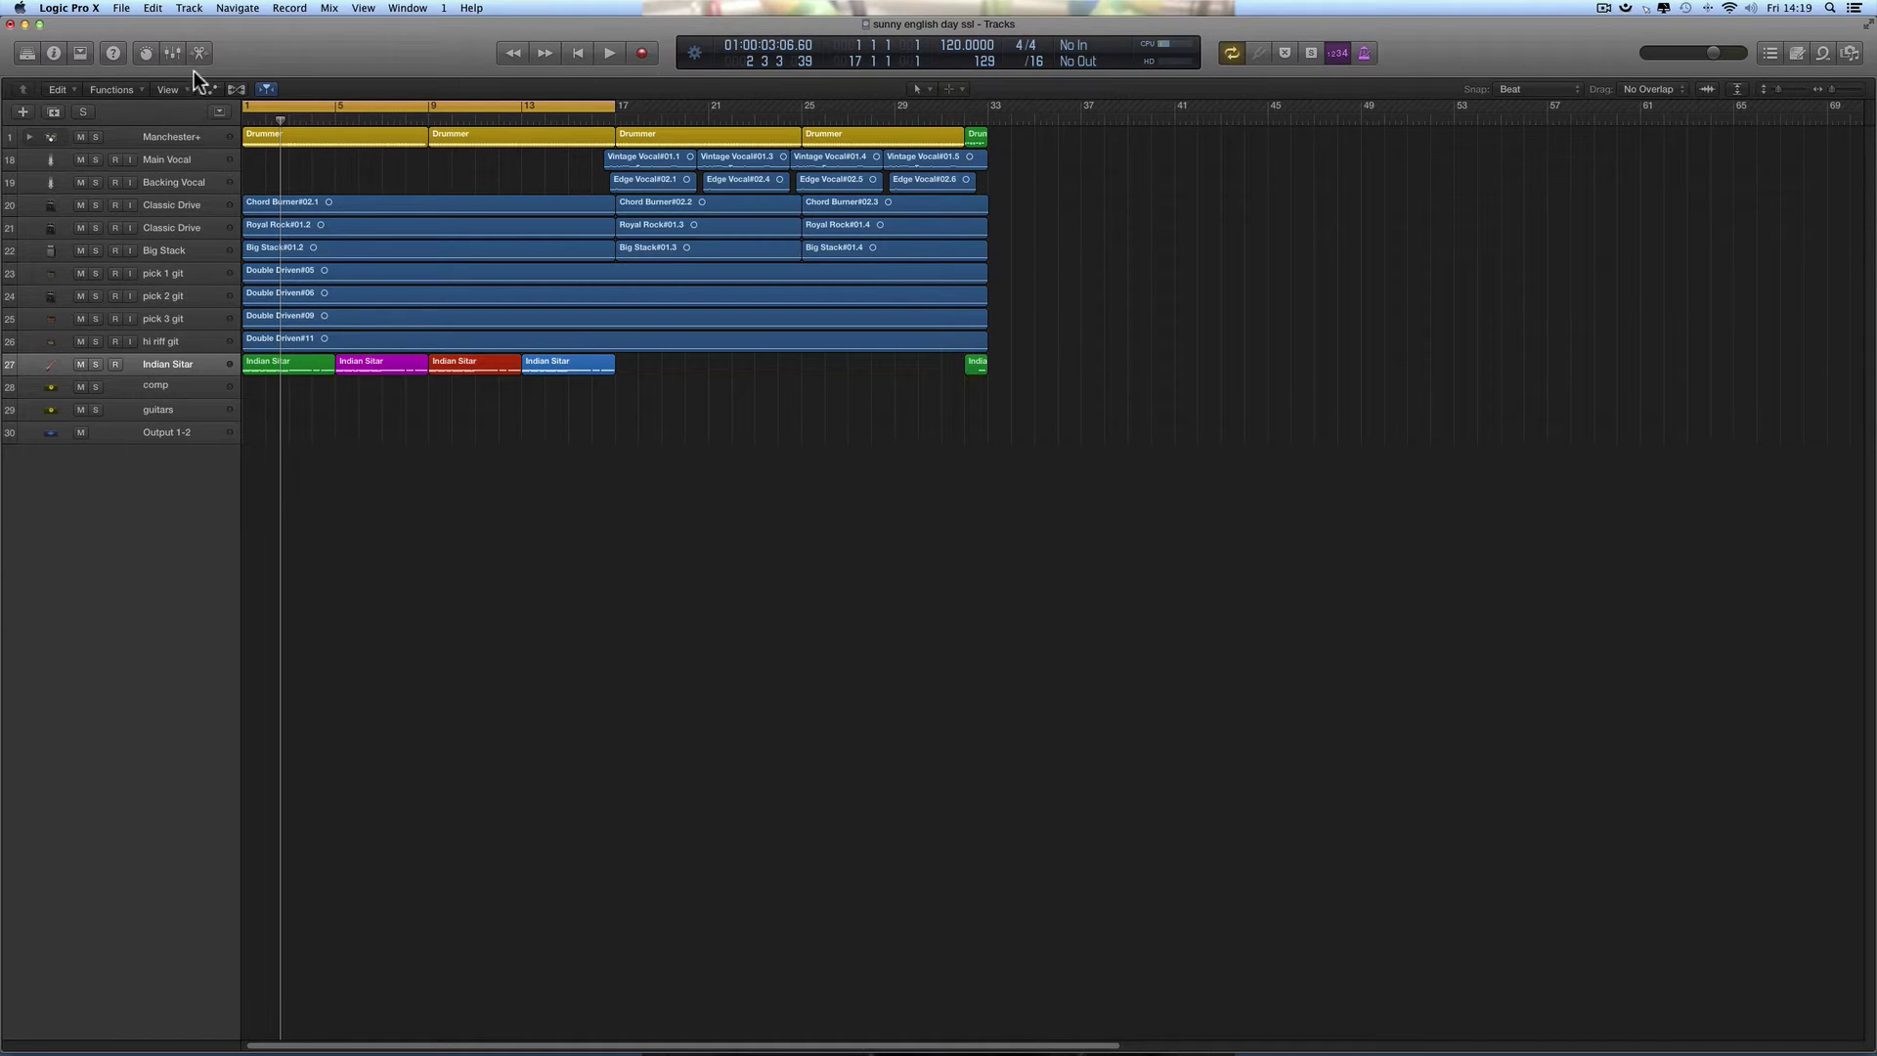
{"action": "left_click", "coordinate": [159, 364]}
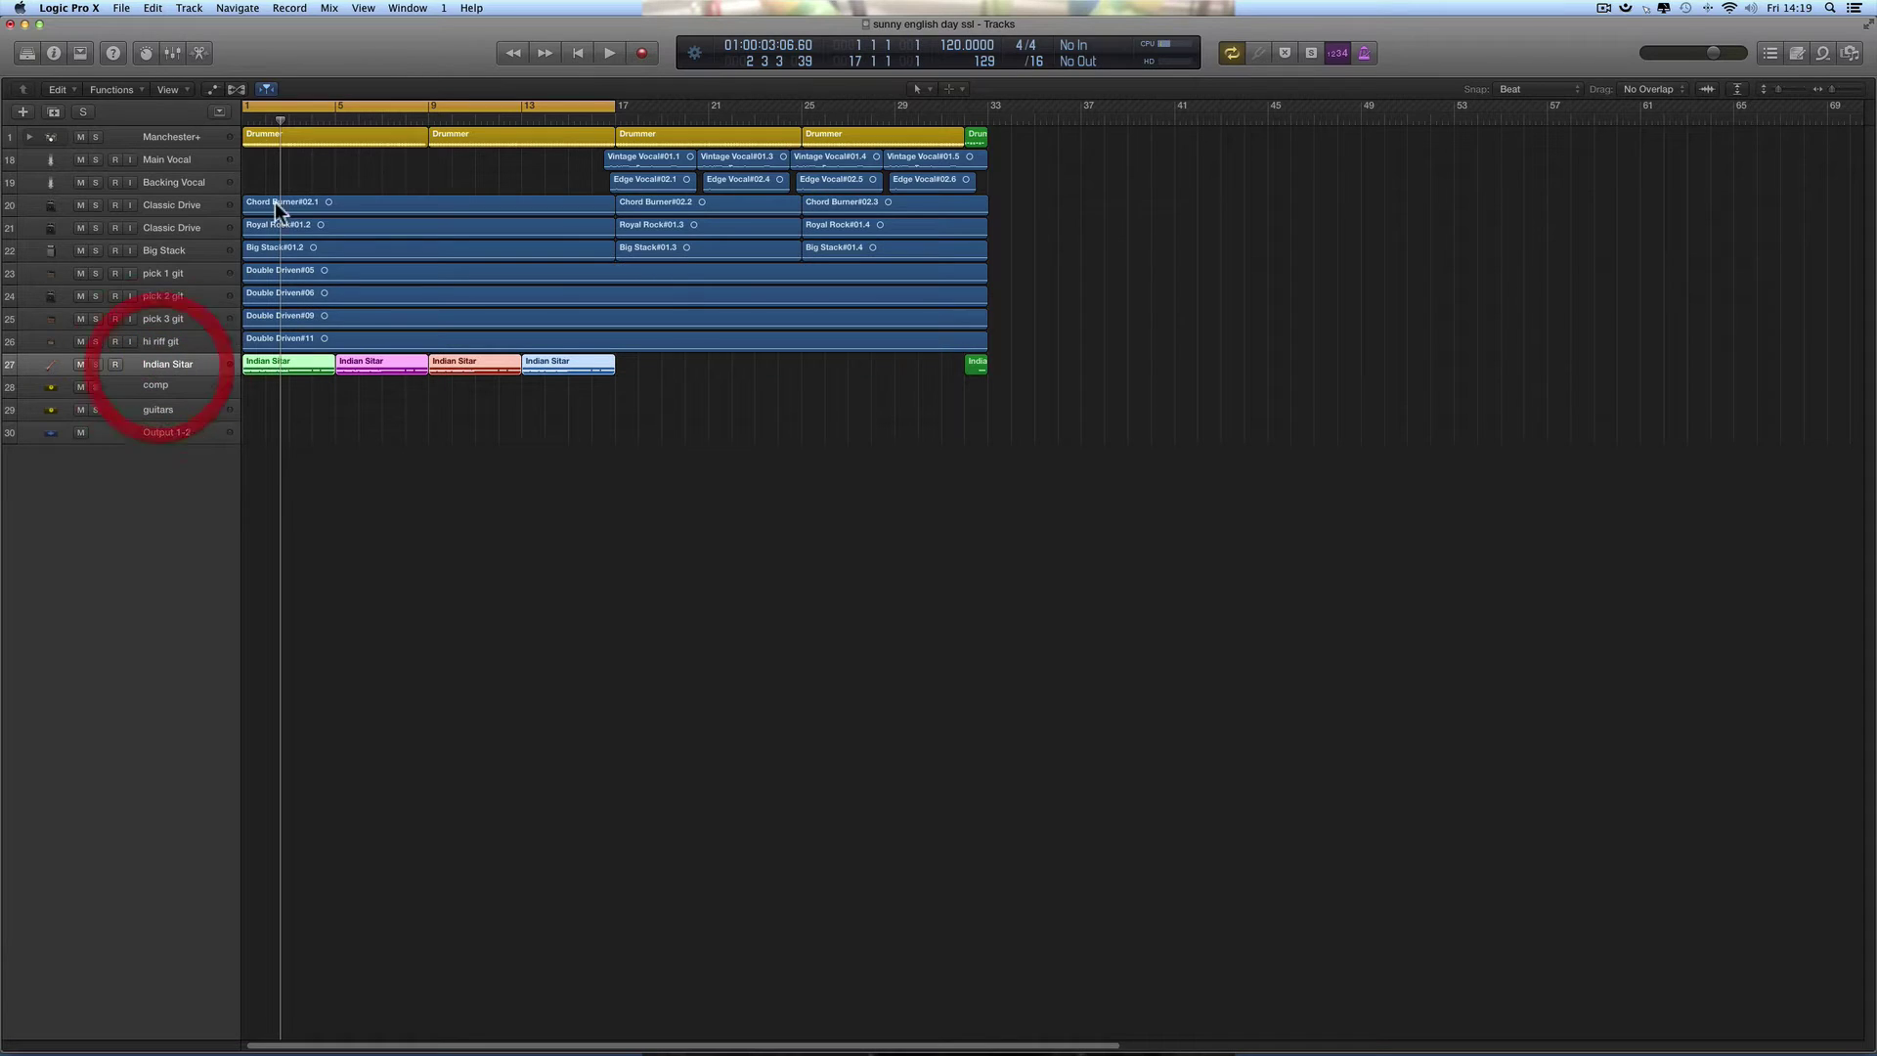
{"action": "left_click", "coordinate": [201, 57]}
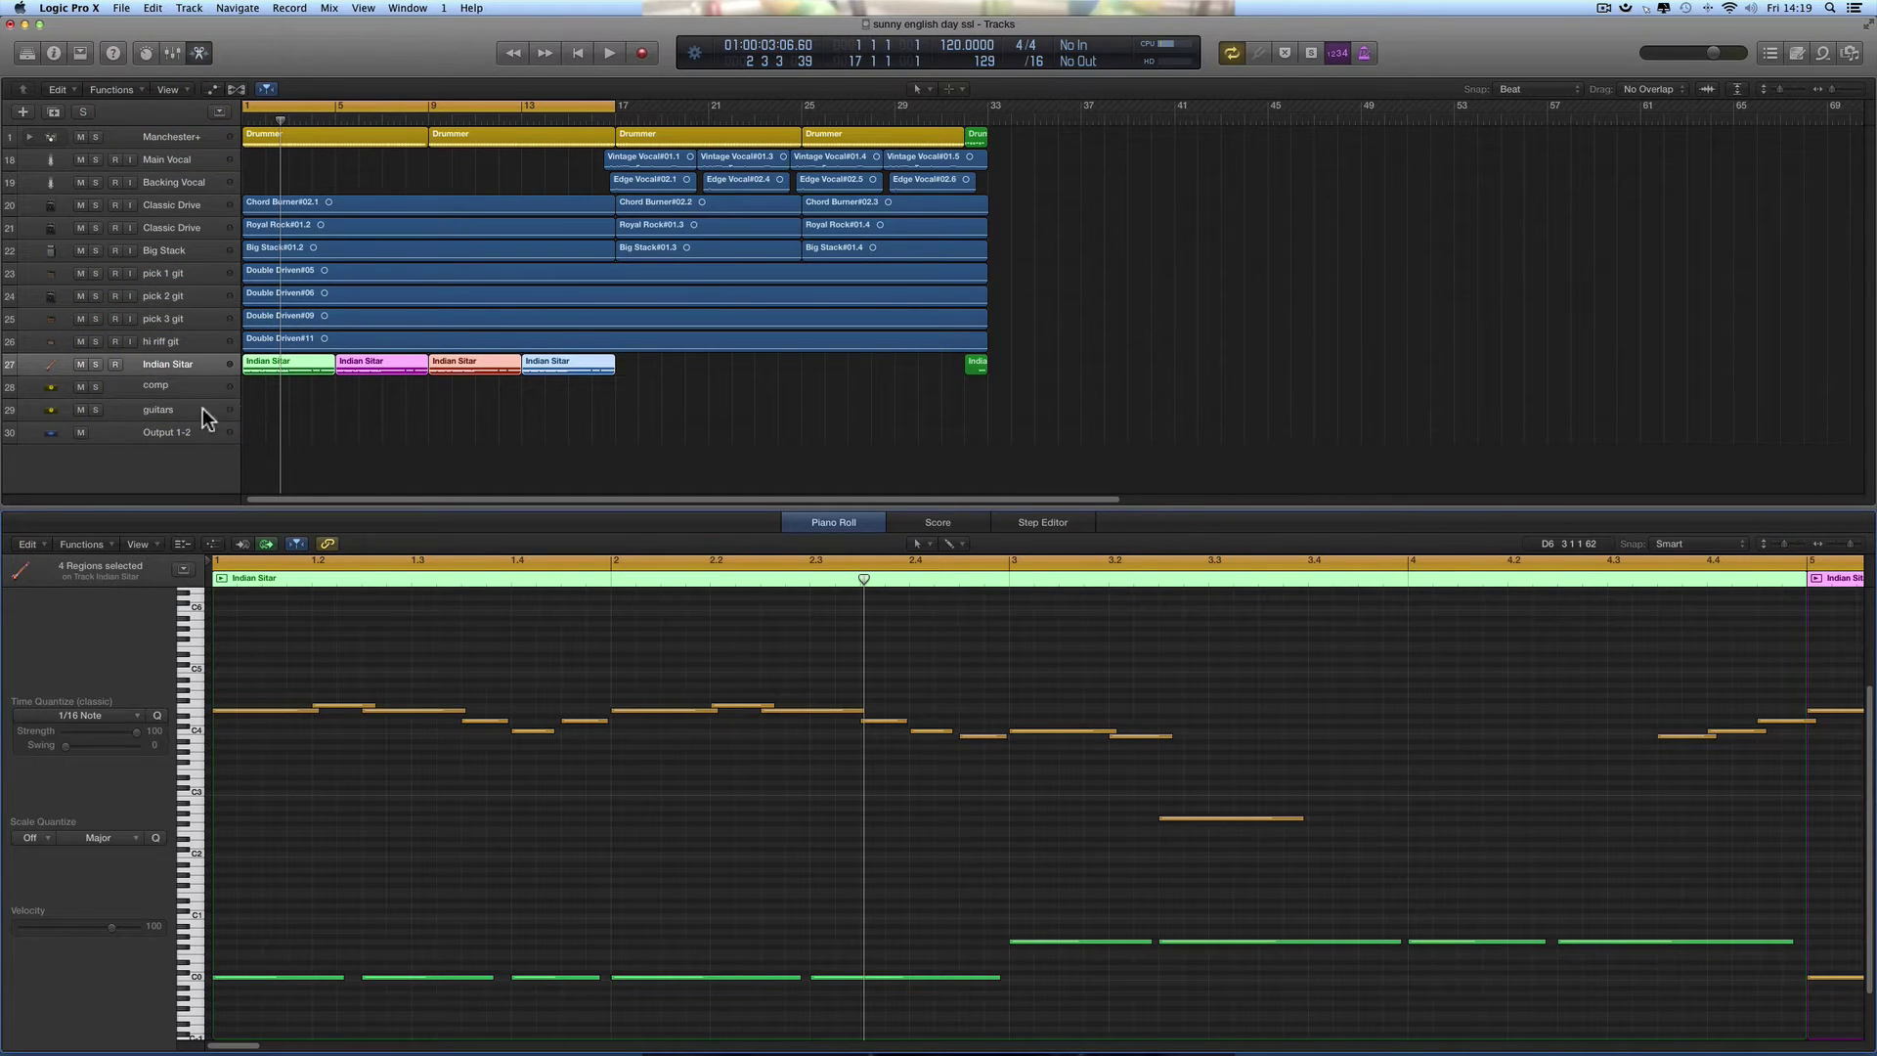
Inspect the Piano Roll's One Track view option for the Indian Sitar track and deselect its regions
{"action": "left_click", "coordinate": [176, 386]}
{"action": "left_click", "coordinate": [178, 365]}
{"action": "left_click", "coordinate": [138, 545]}
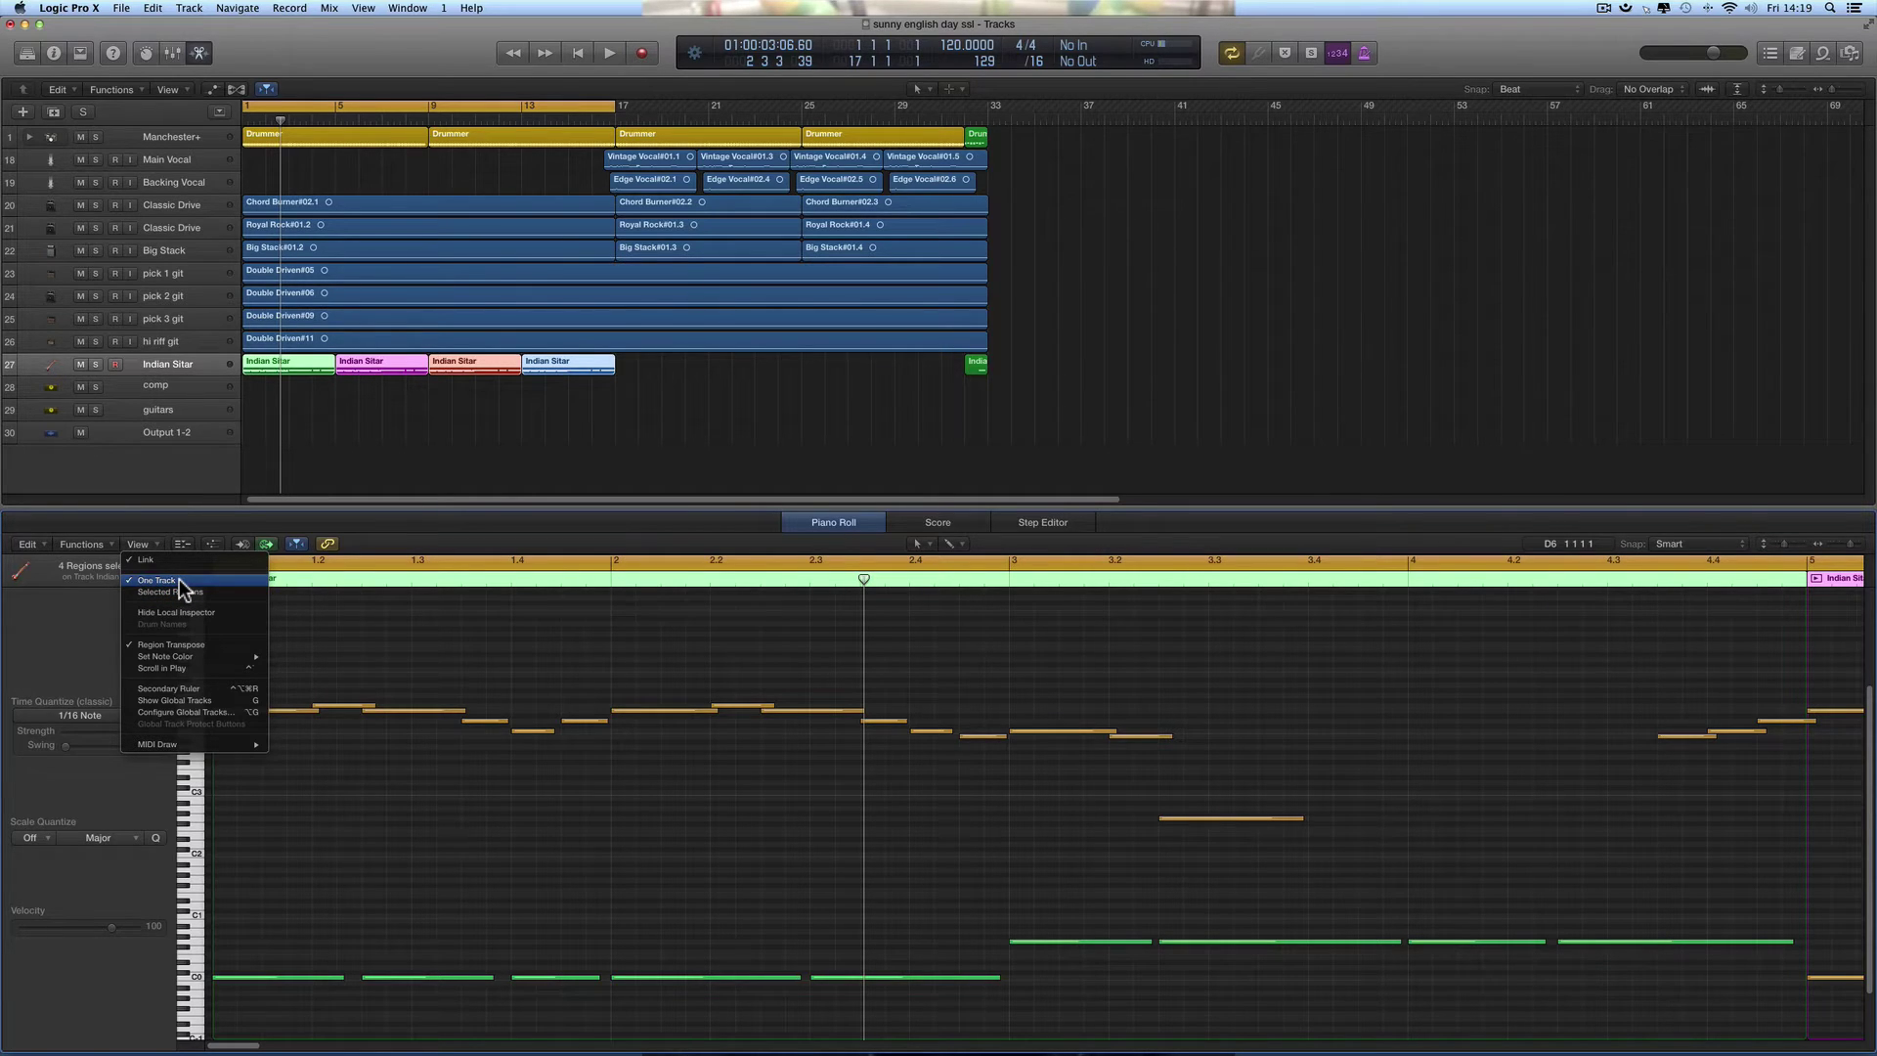
{"action": "left_click", "coordinate": [524, 471]}
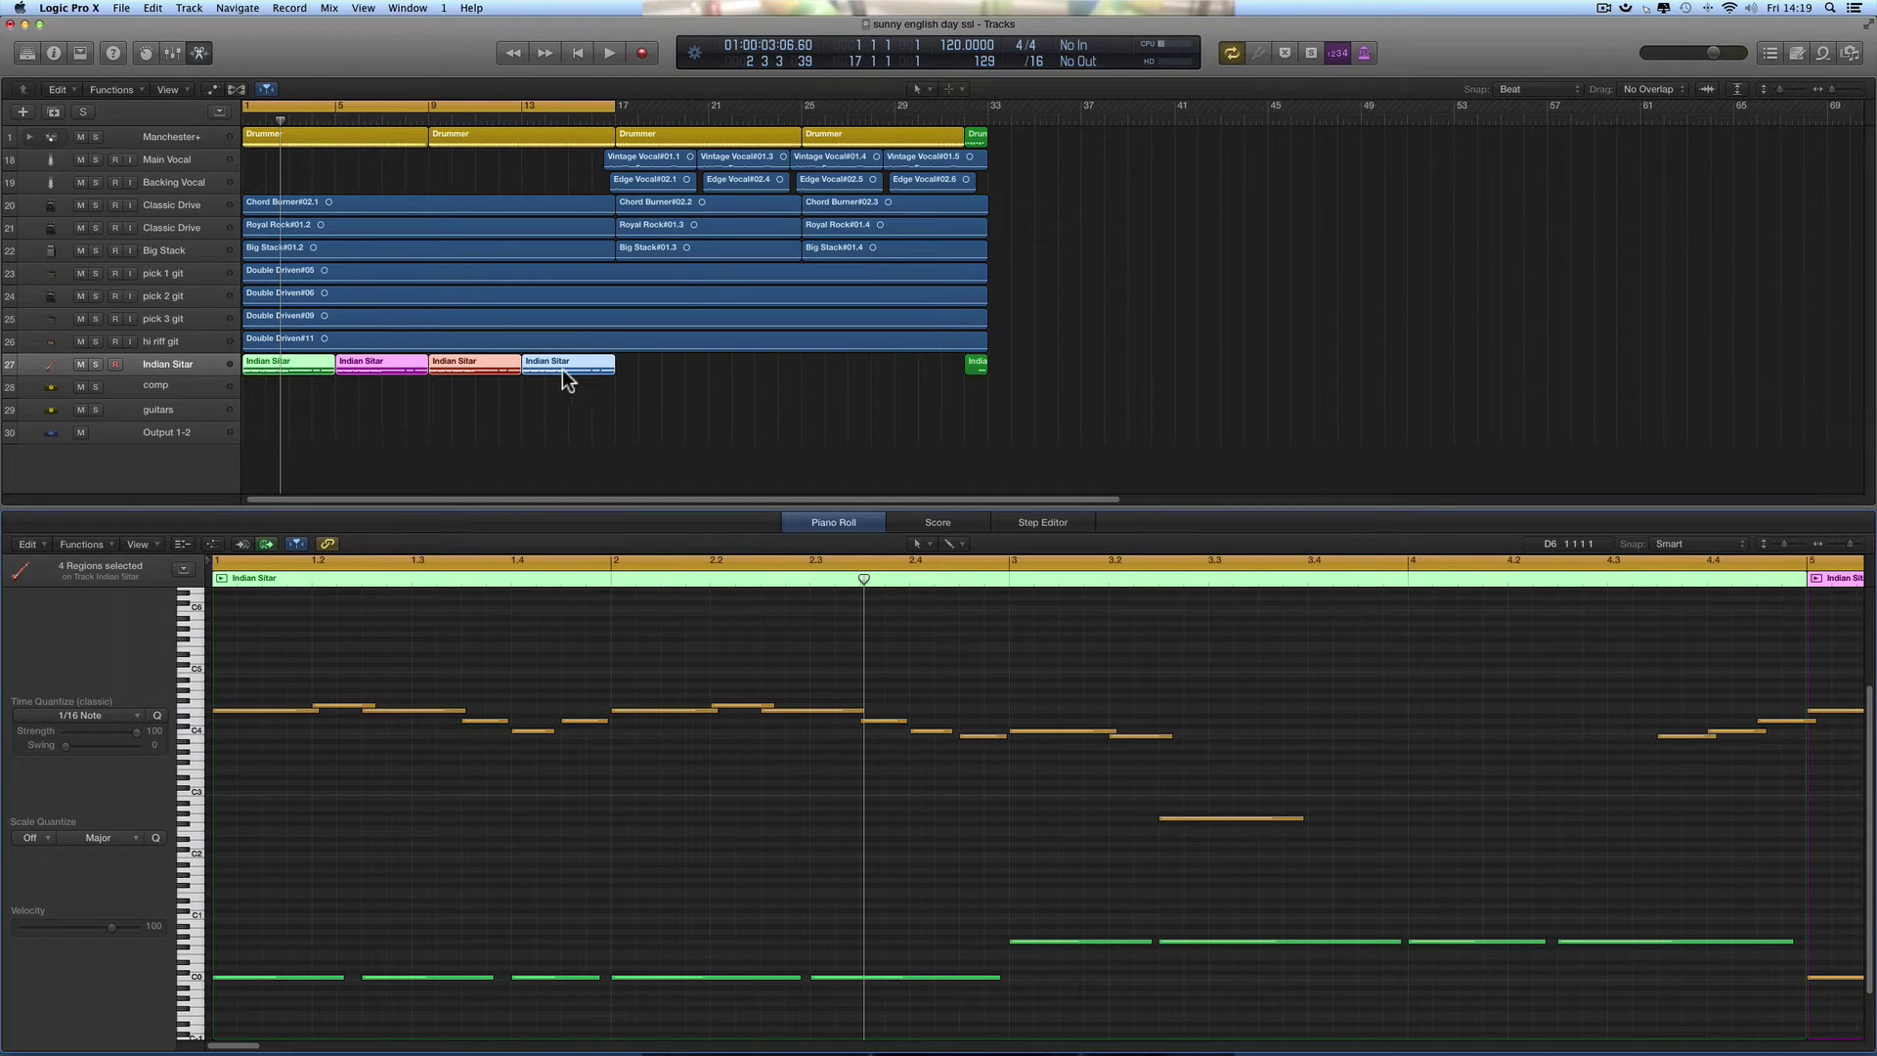
{"action": "left_click", "coordinate": [545, 400]}
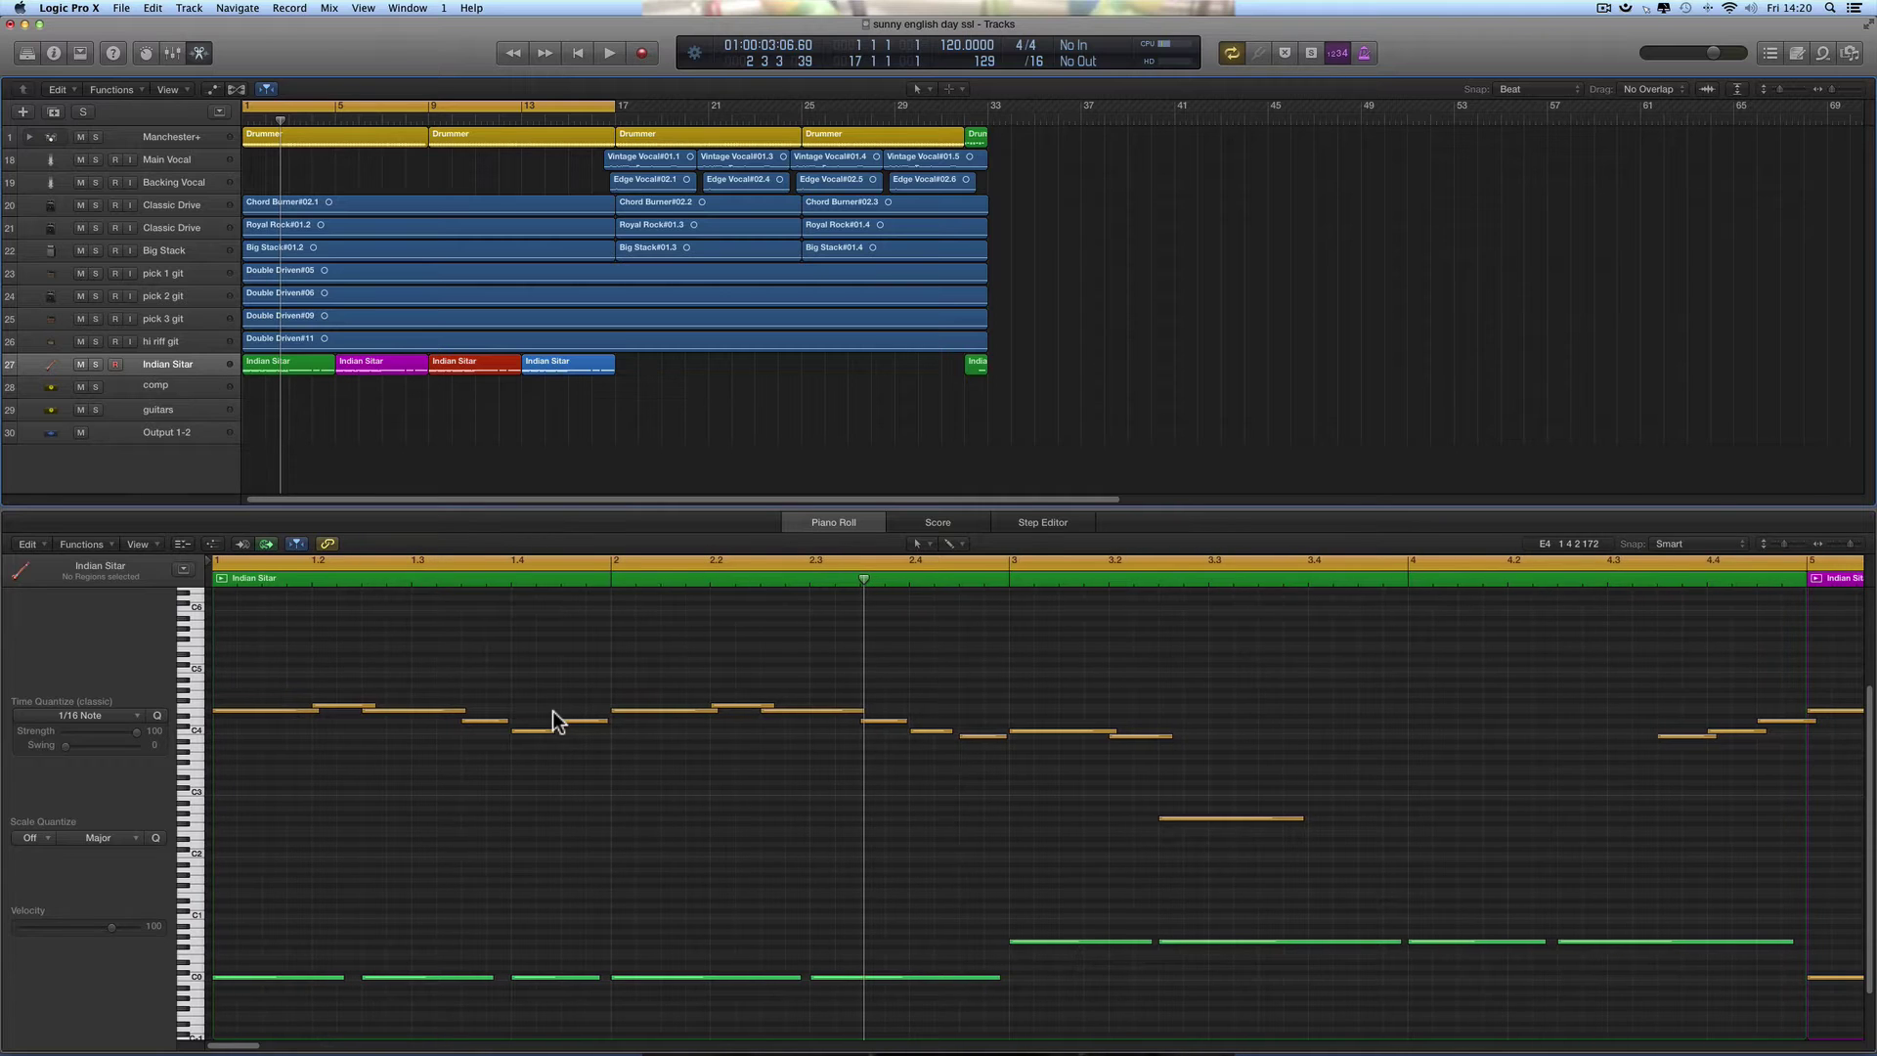
Examine the notes of the four Indian Sitar regions side by side in the Piano Roll and return to the first region
{"action": "left_click", "coordinate": [1839, 545]}
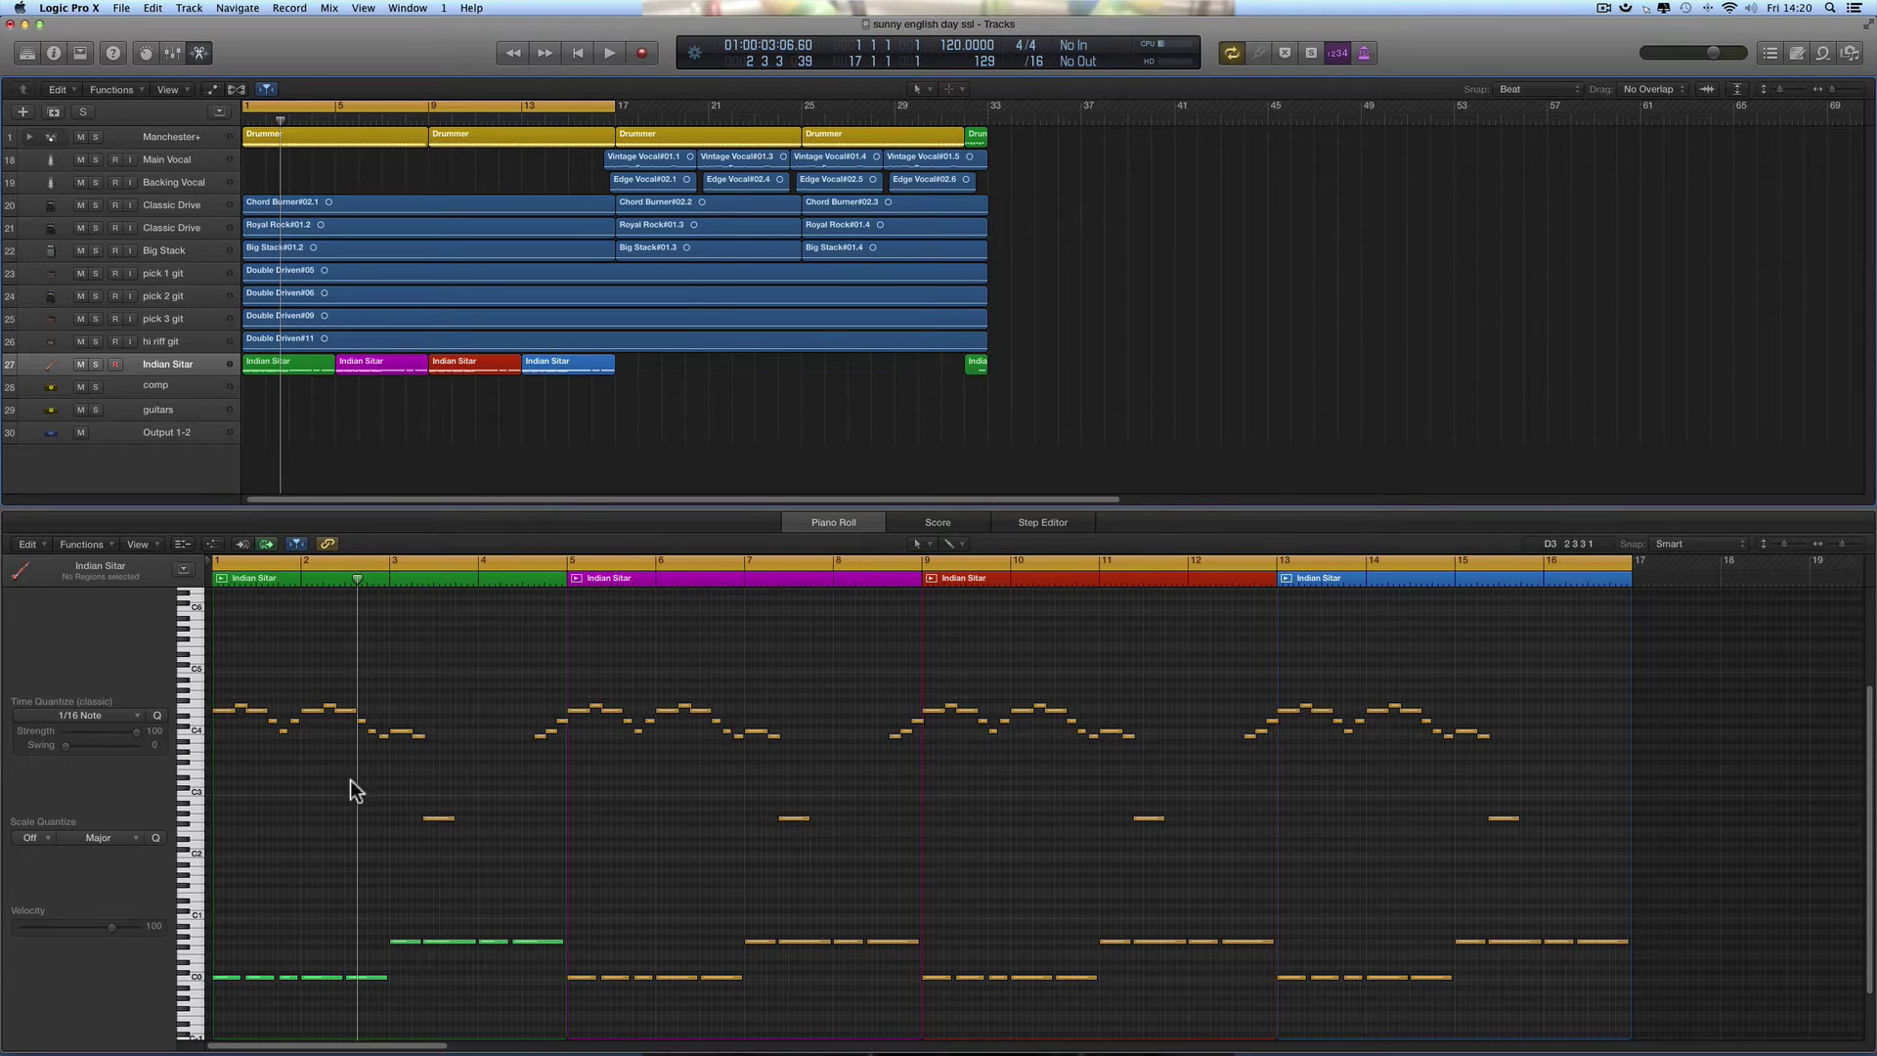
{"action": "left_click", "coordinate": [1856, 555]}
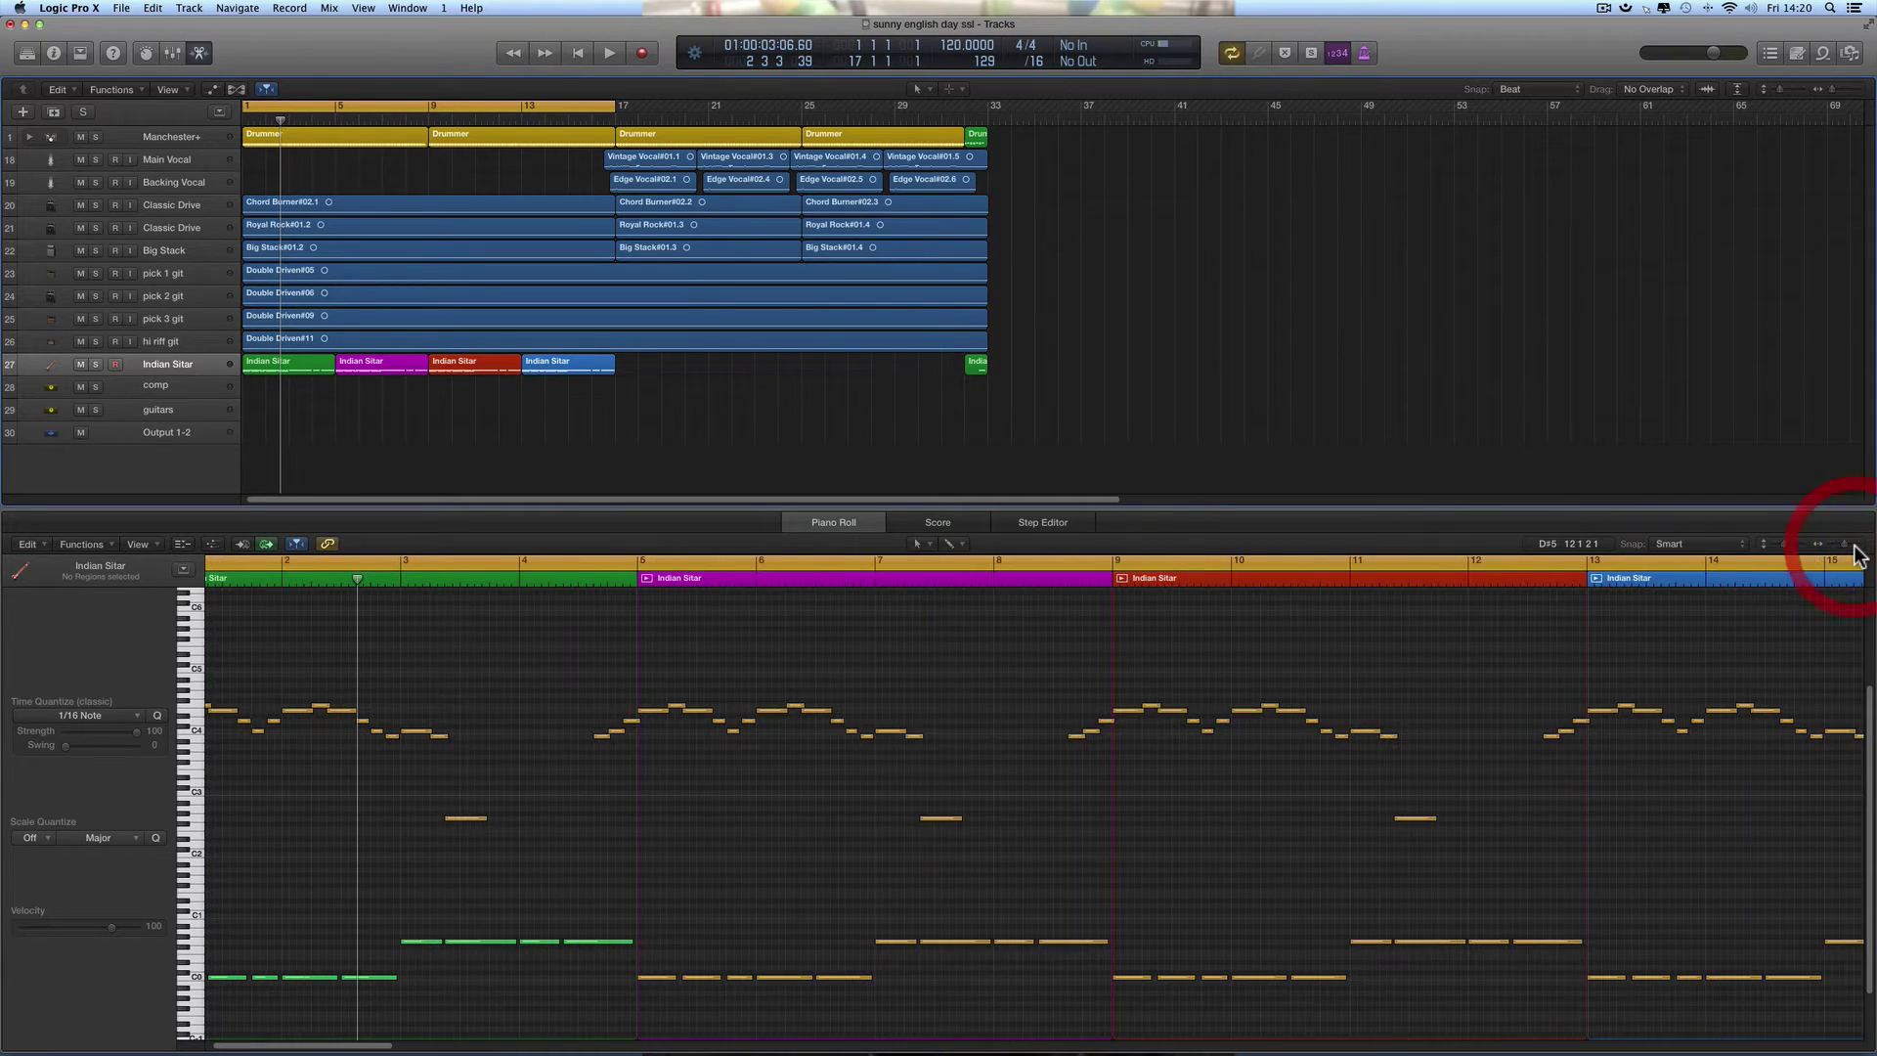
{"action": "left_click", "coordinate": [1857, 555]}
{"action": "left_click", "coordinate": [1858, 556]}
{"action": "scroll", "coordinate": [1290, 721], "scroll_direction": "left", "scroll_amount": 5}
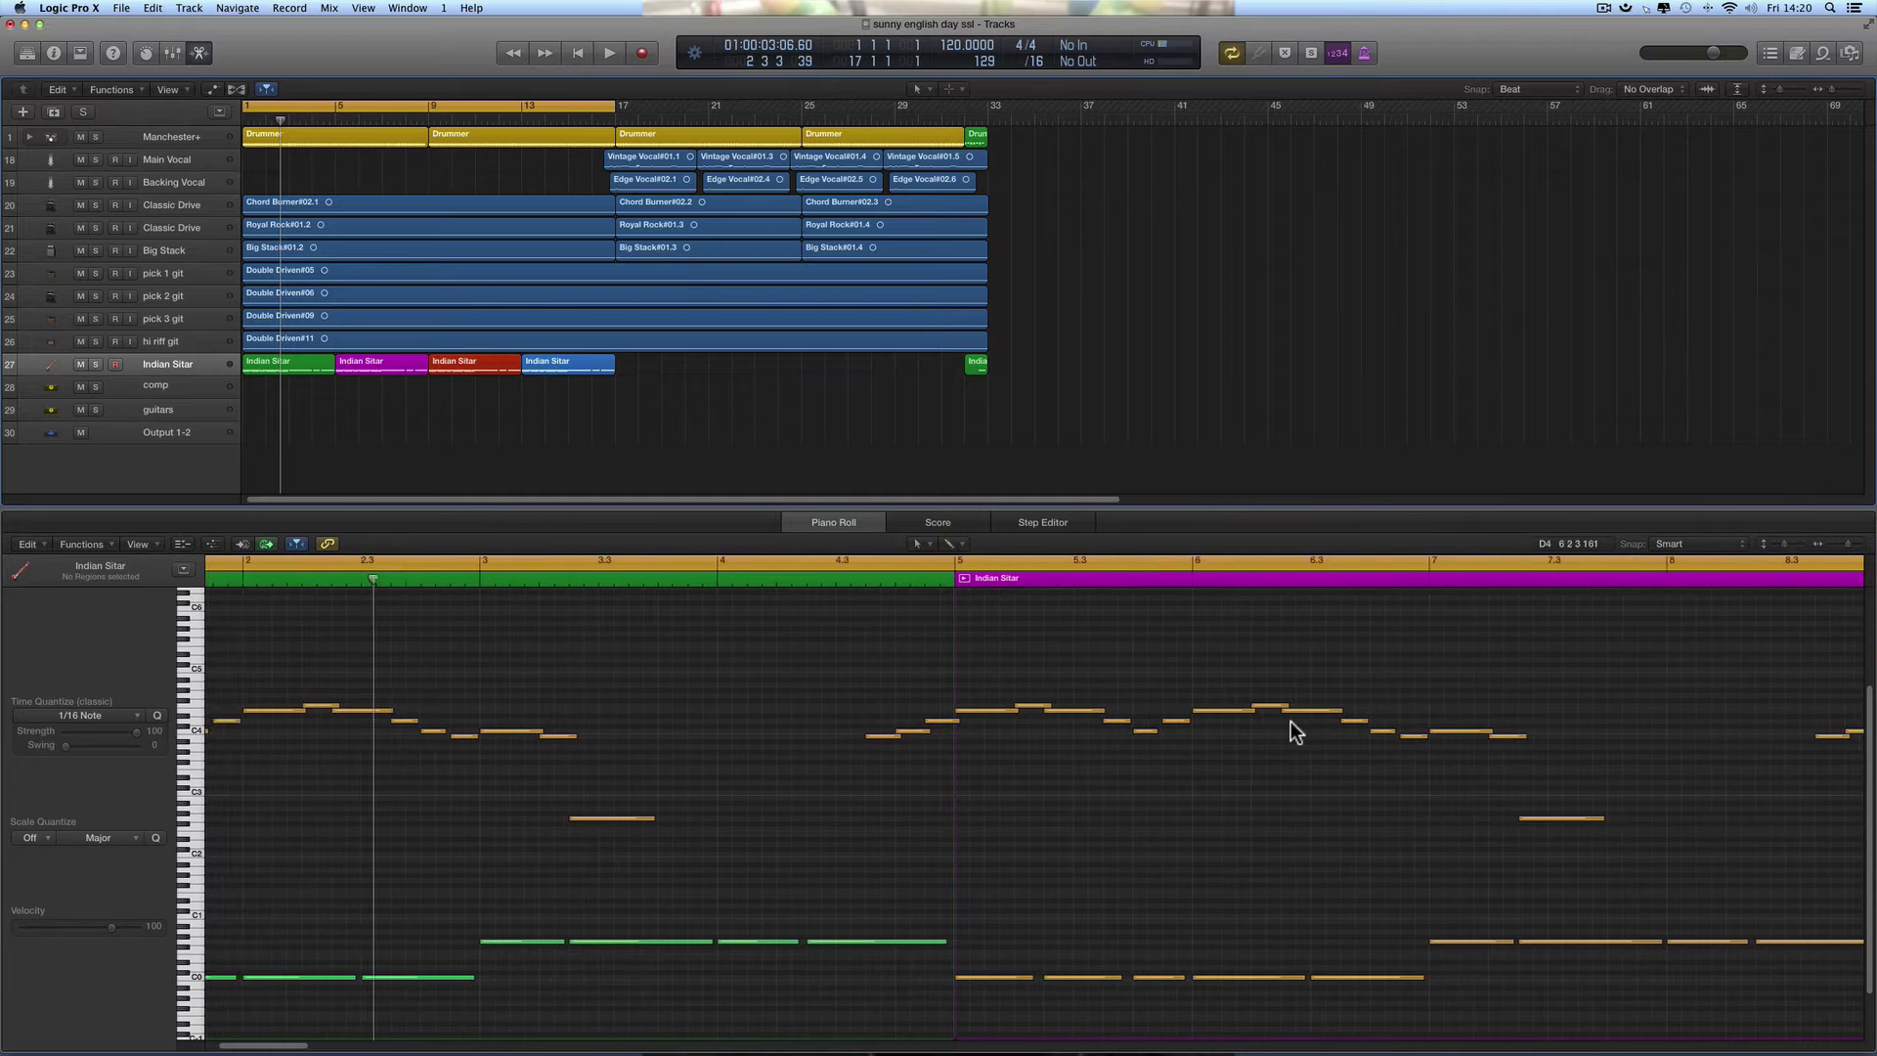
{"action": "left_click", "coordinate": [1847, 543]}
{"action": "scroll", "coordinate": [1382, 668], "scroll_direction": "left", "scroll_amount": 4}
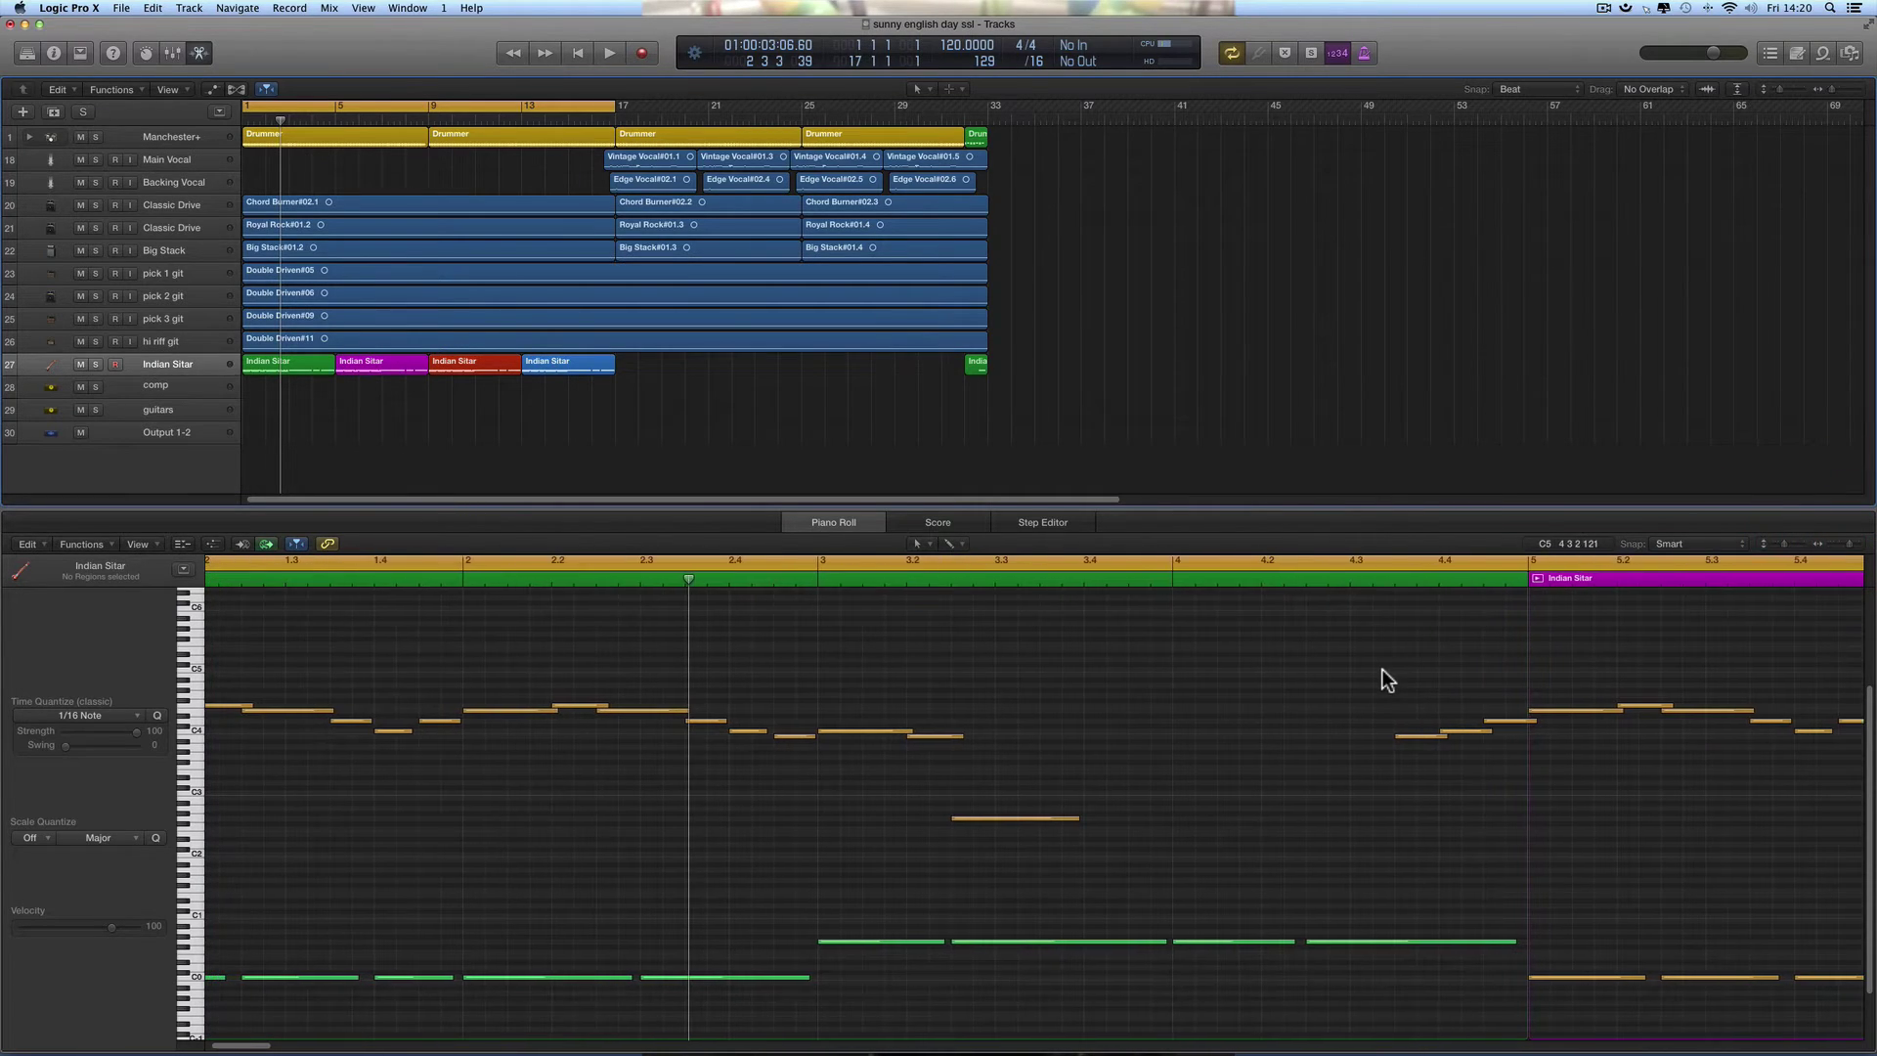
{"action": "left_click", "coordinate": [1851, 553]}
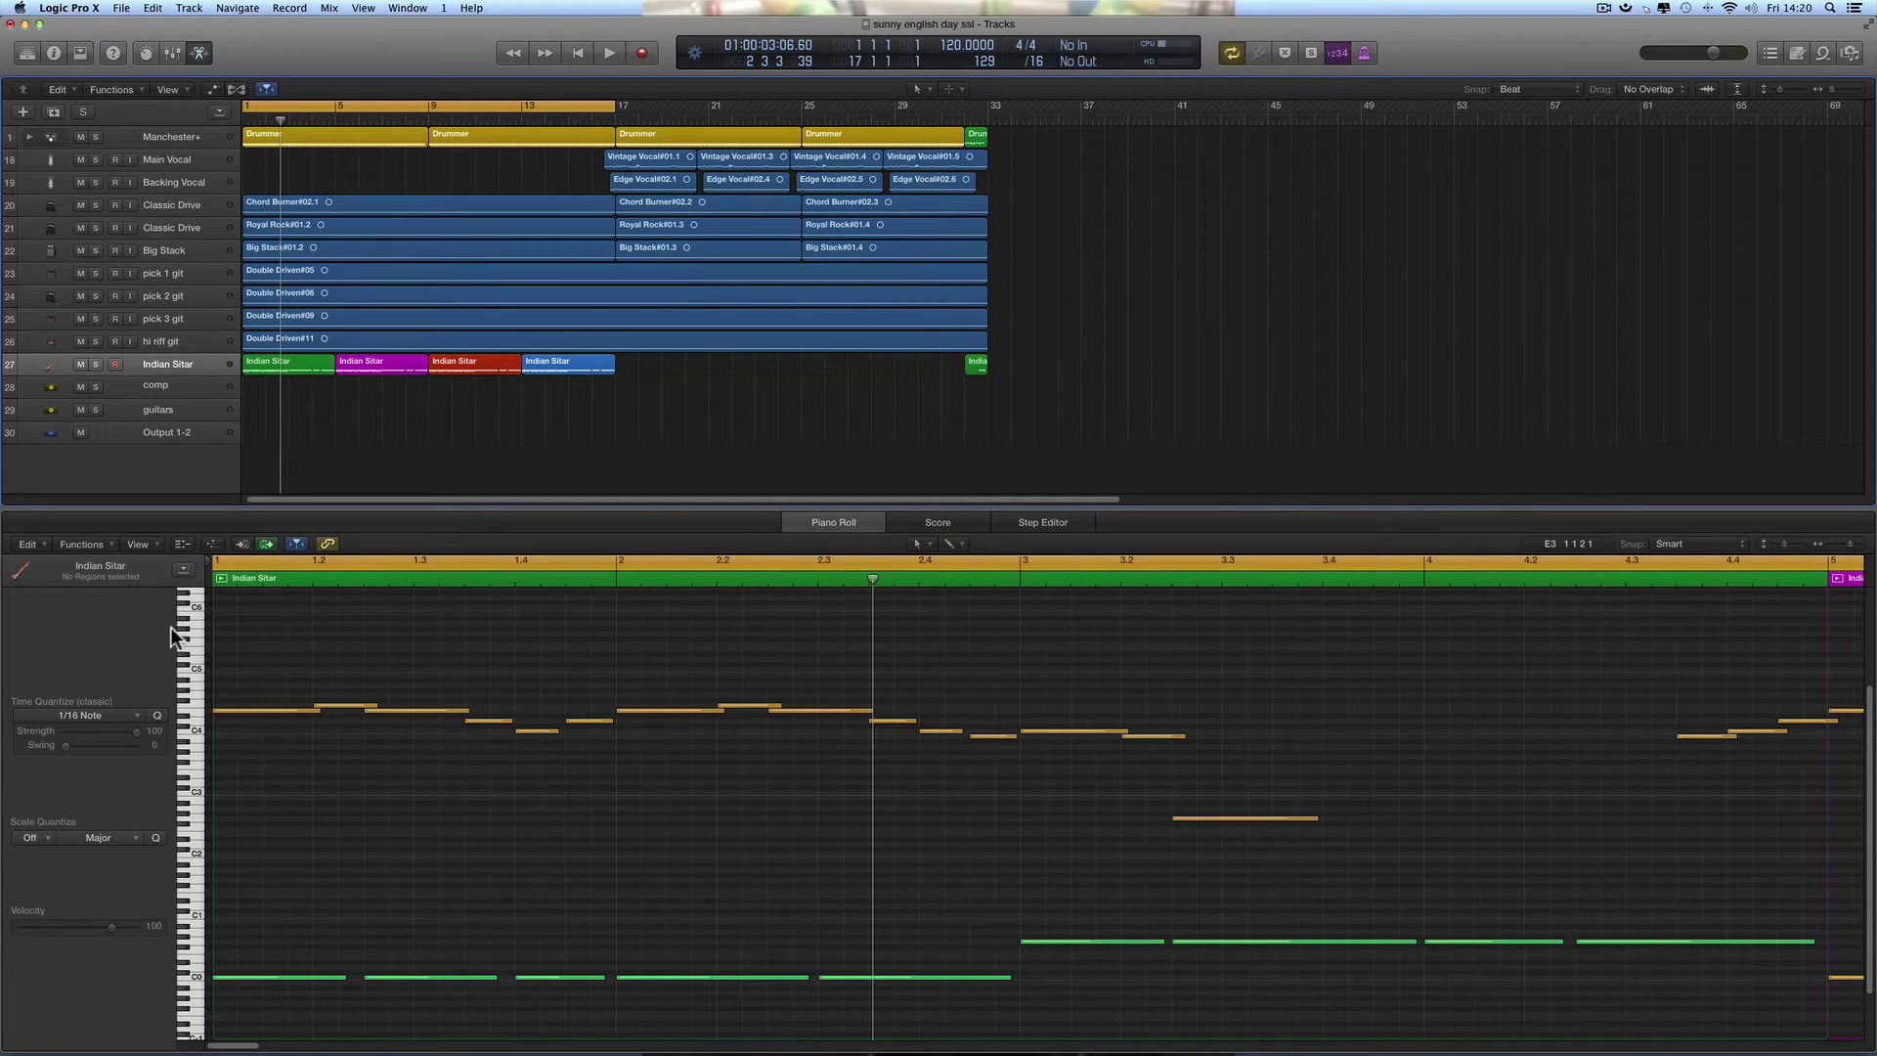
Check the Piano Roll's view options and play the opening bars of the song, stopping in bar 2
{"action": "left_click", "coordinate": [145, 545]}
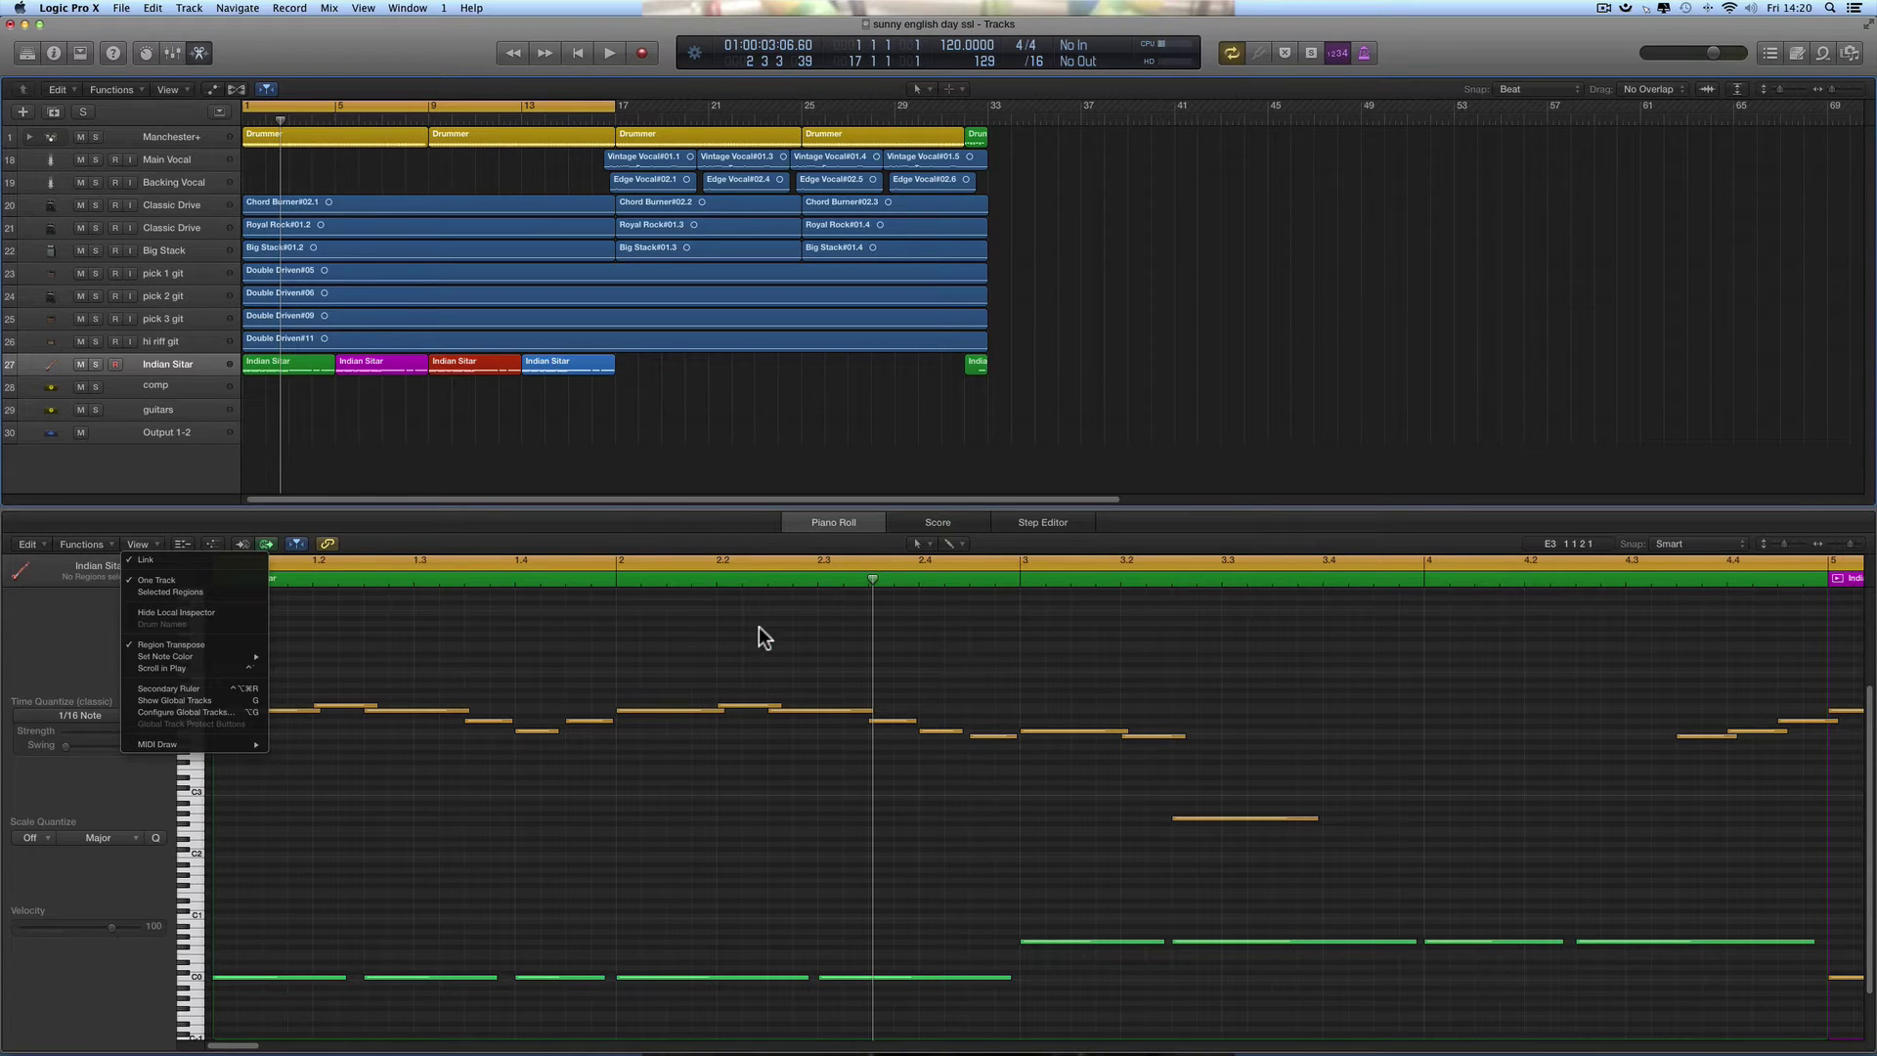
{"action": "left_click", "coordinate": [710, 560]}
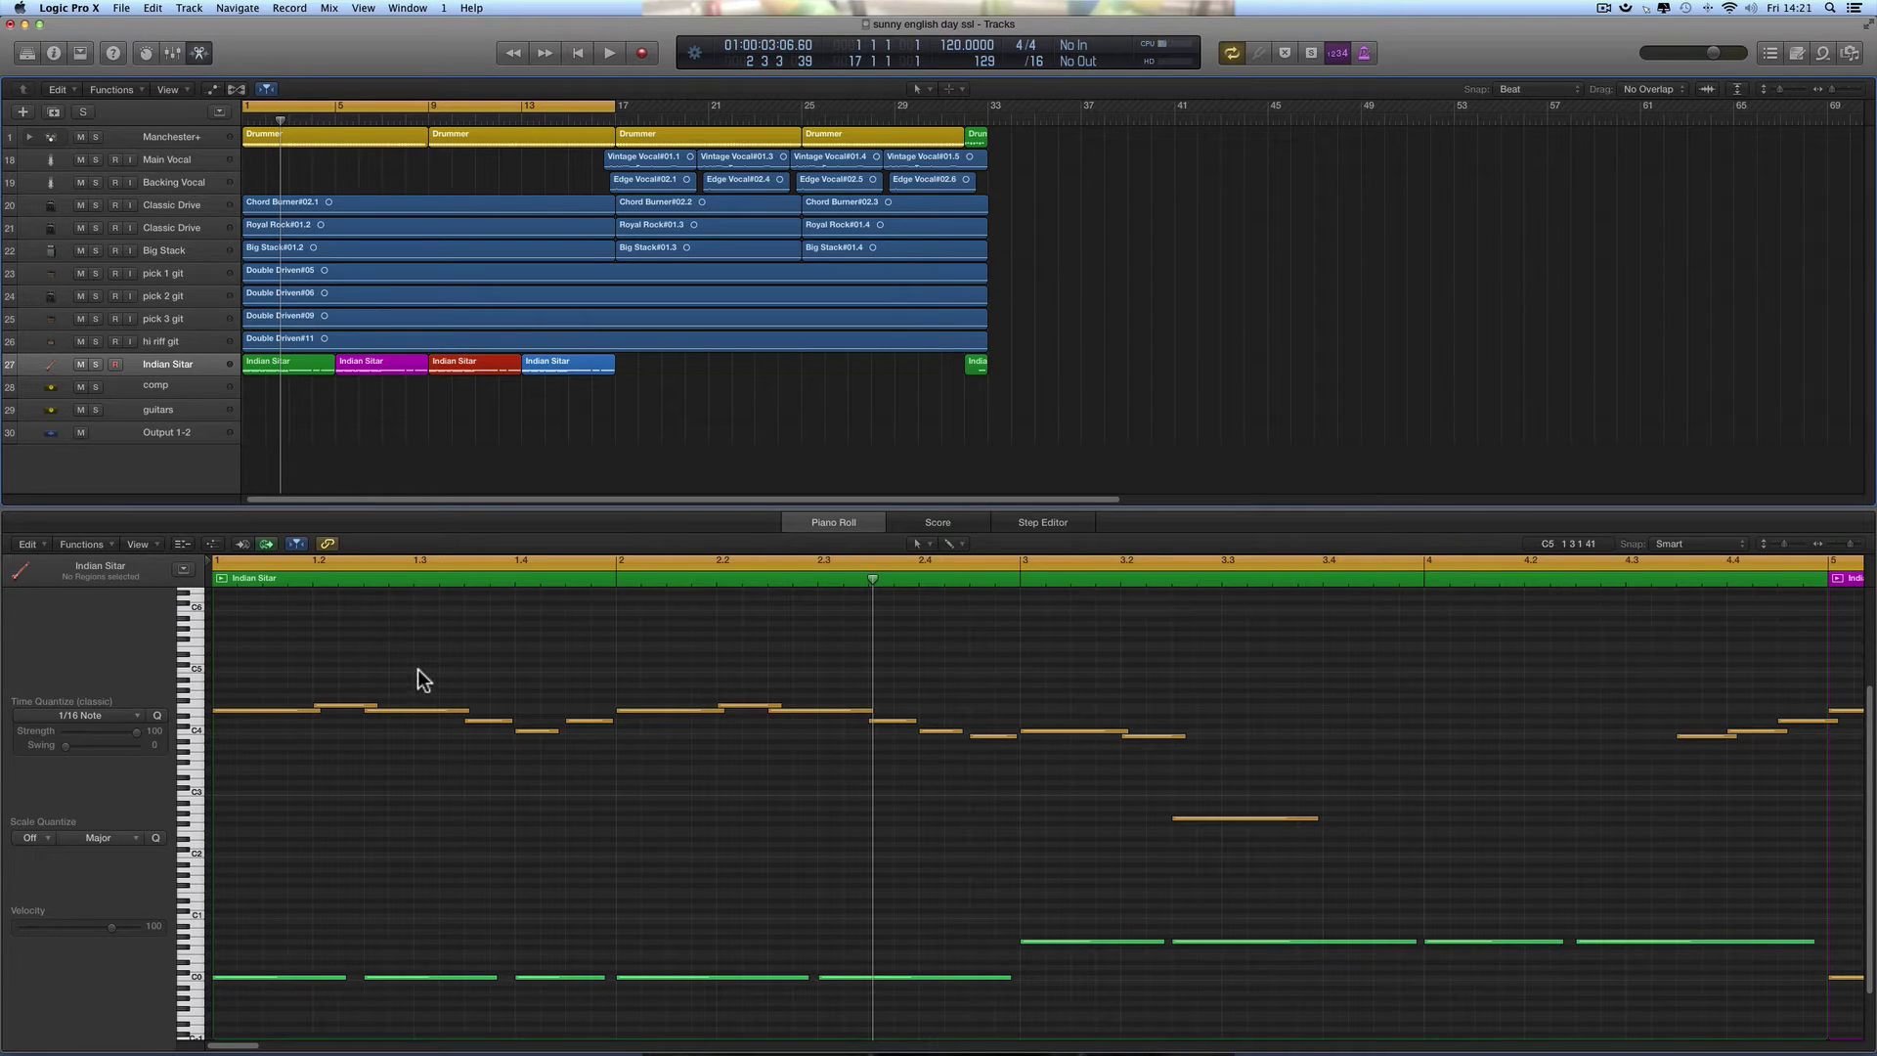
{"action": "key", "text": "space"}
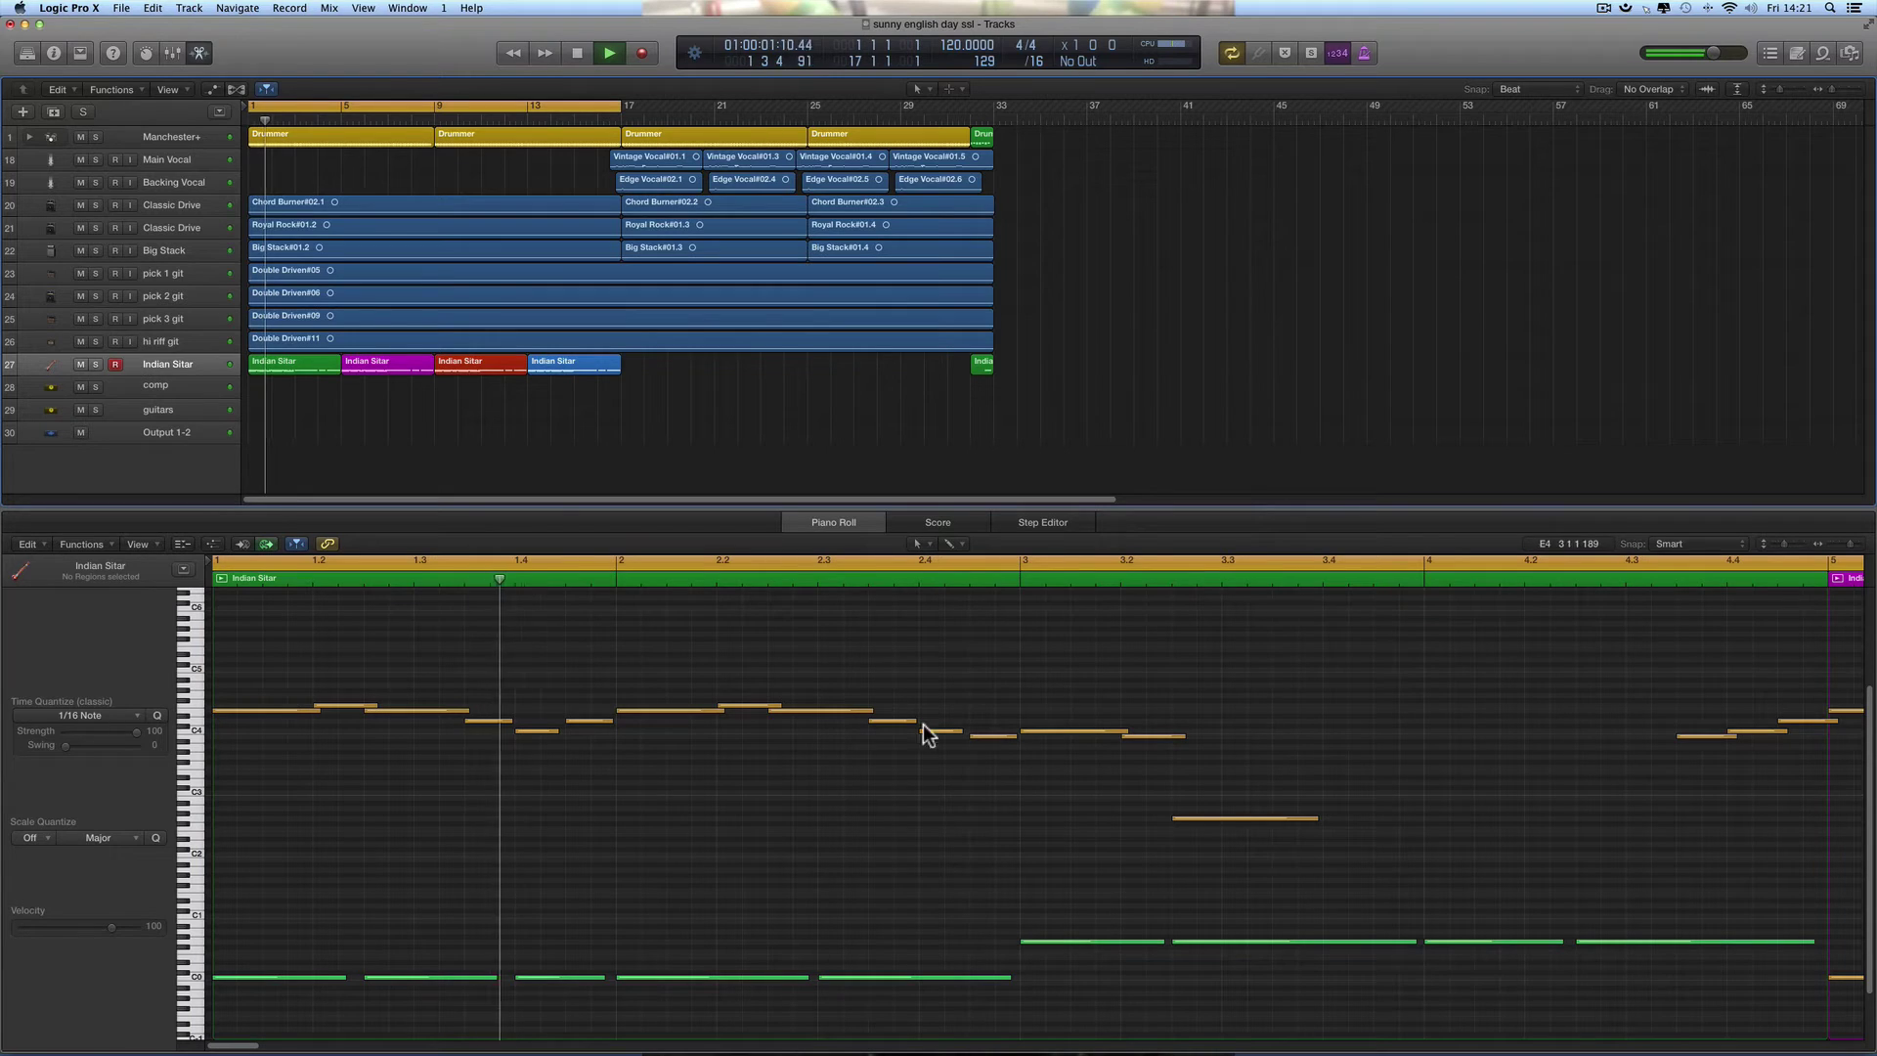
{"action": "key", "text": "space"}
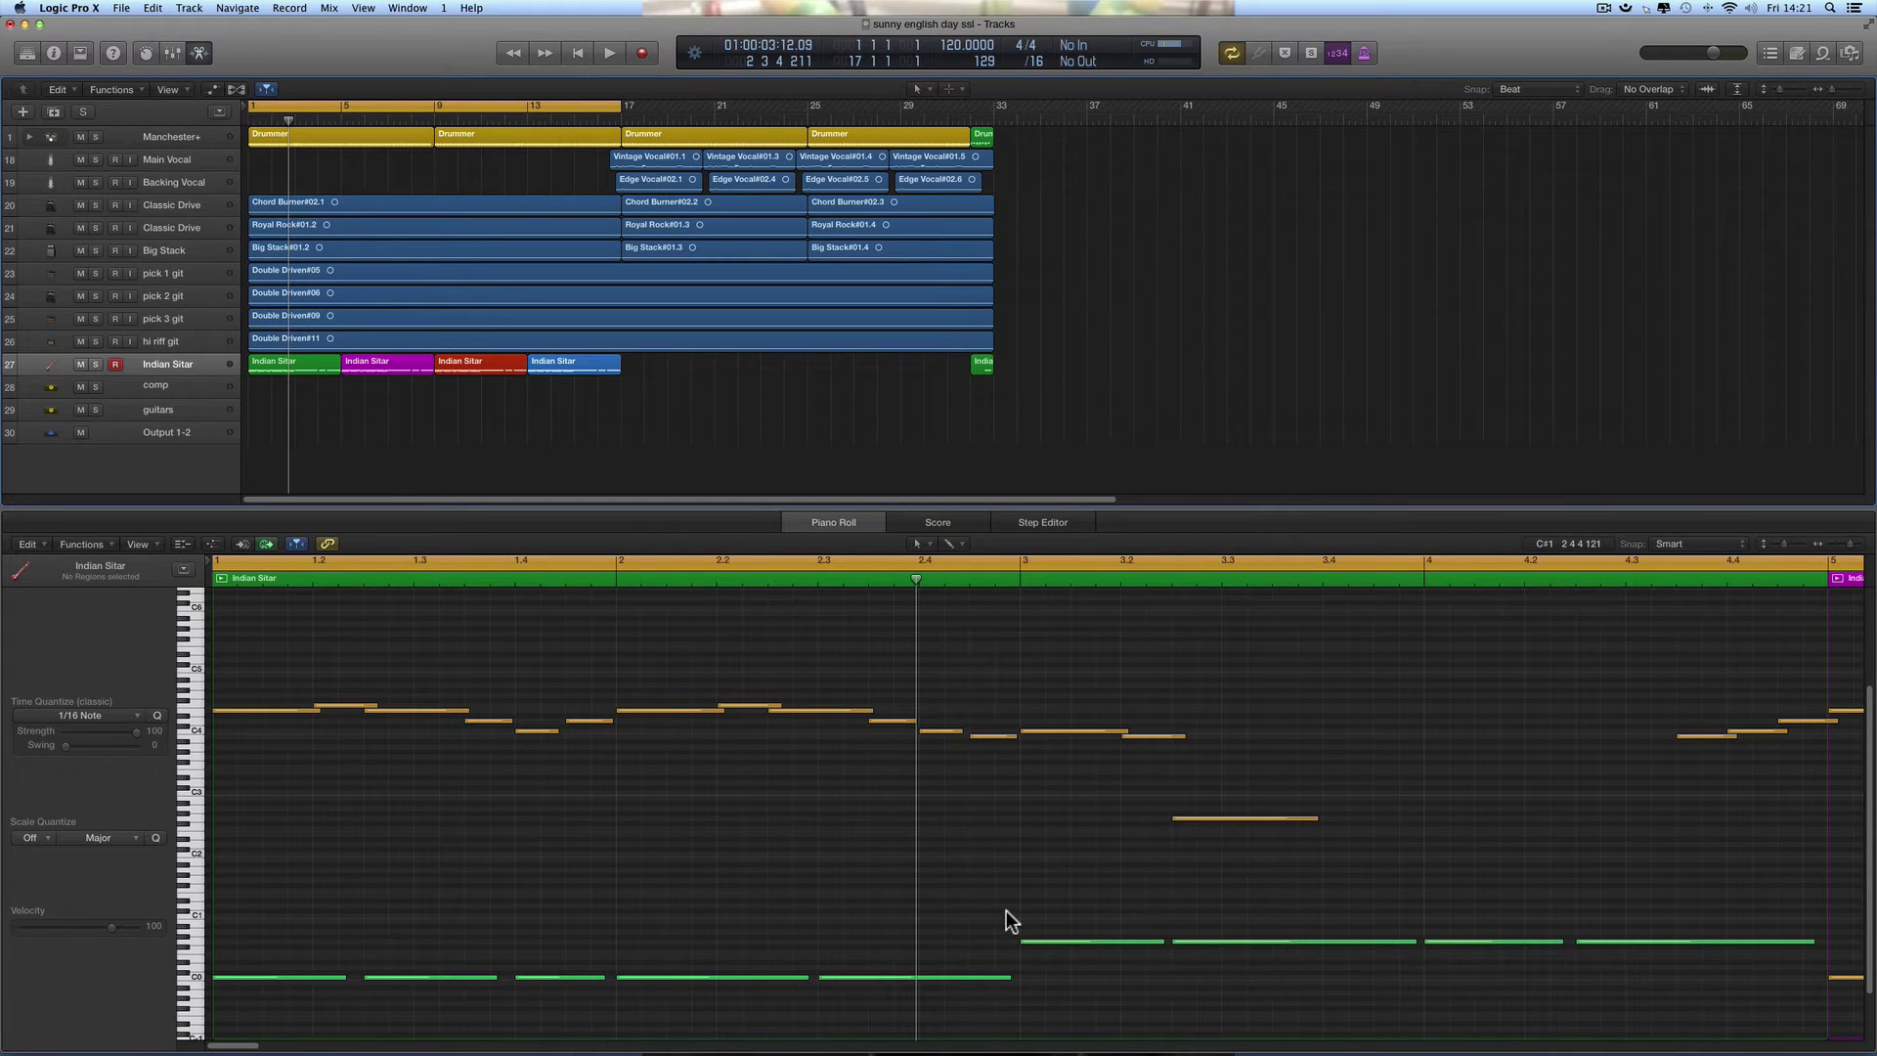
Enable Scroll in Play for the Piano Roll and play a short passage to watch the notes move
{"action": "left_click", "coordinate": [154, 544]}
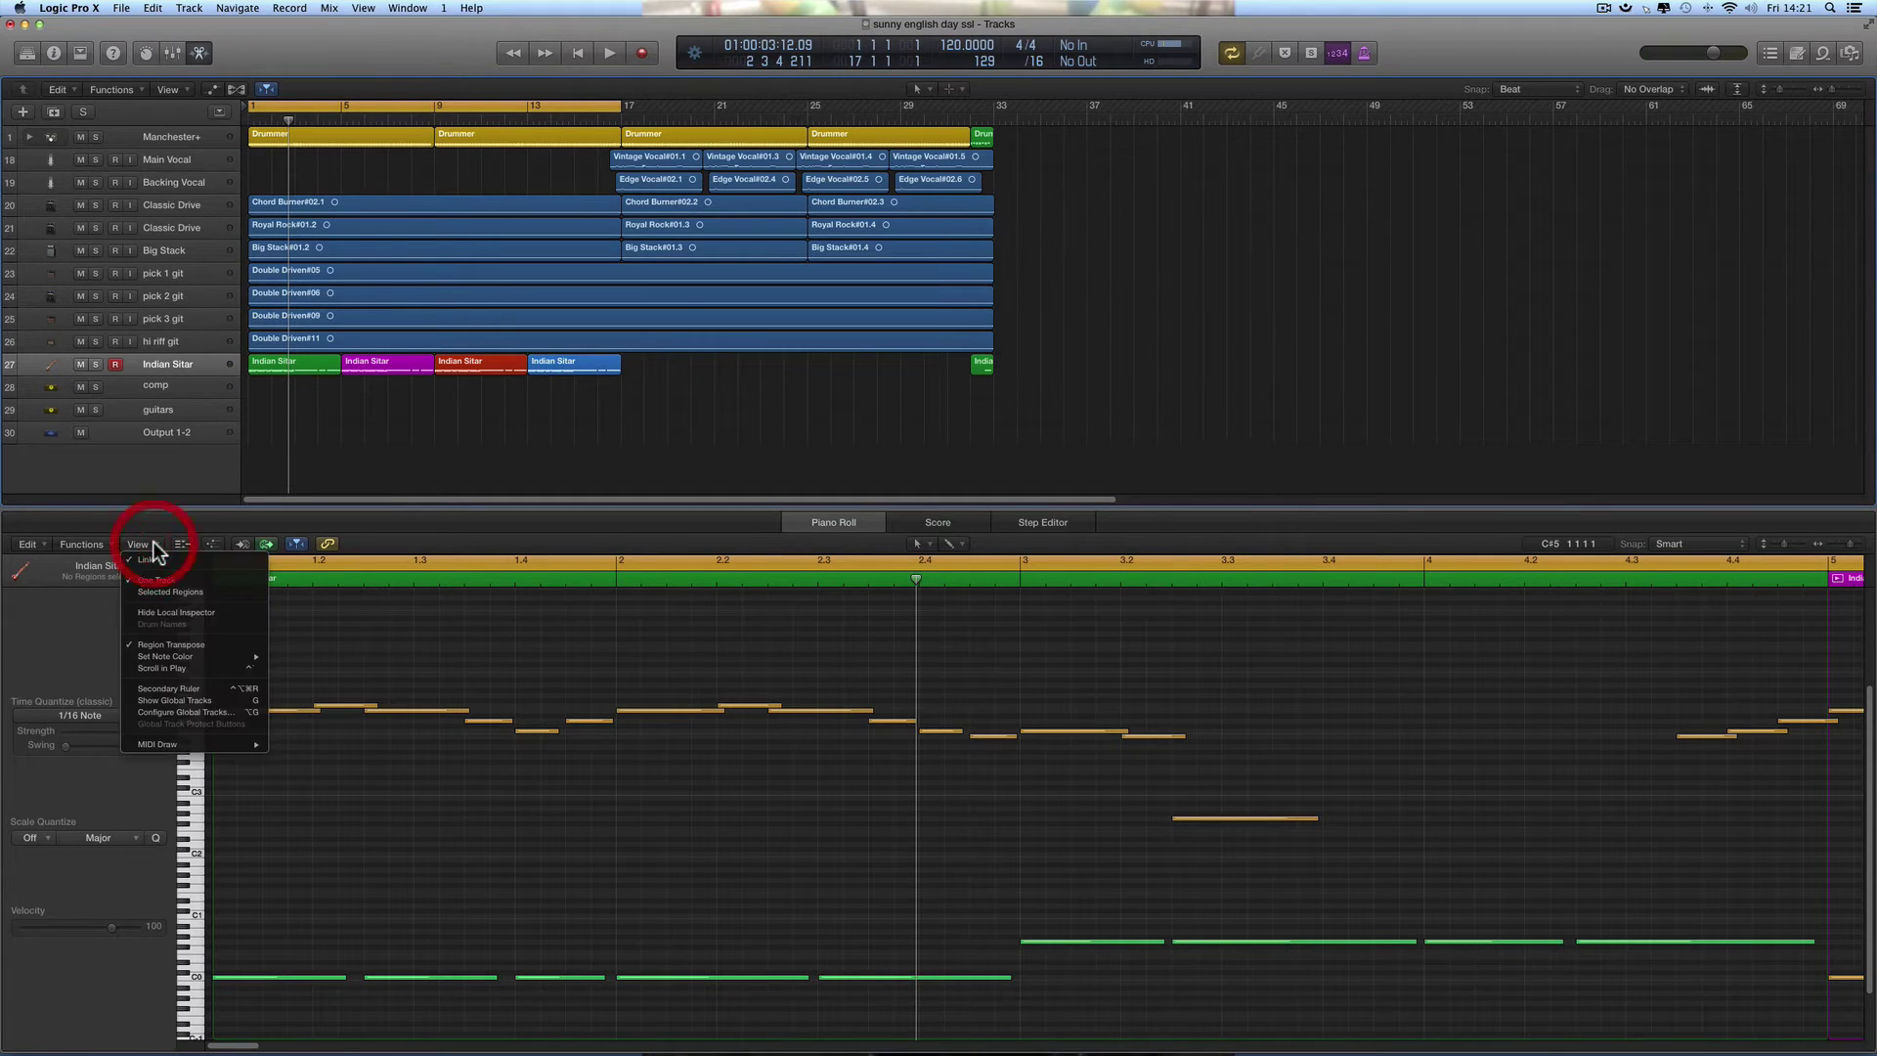
{"action": "left_click", "coordinate": [179, 669]}
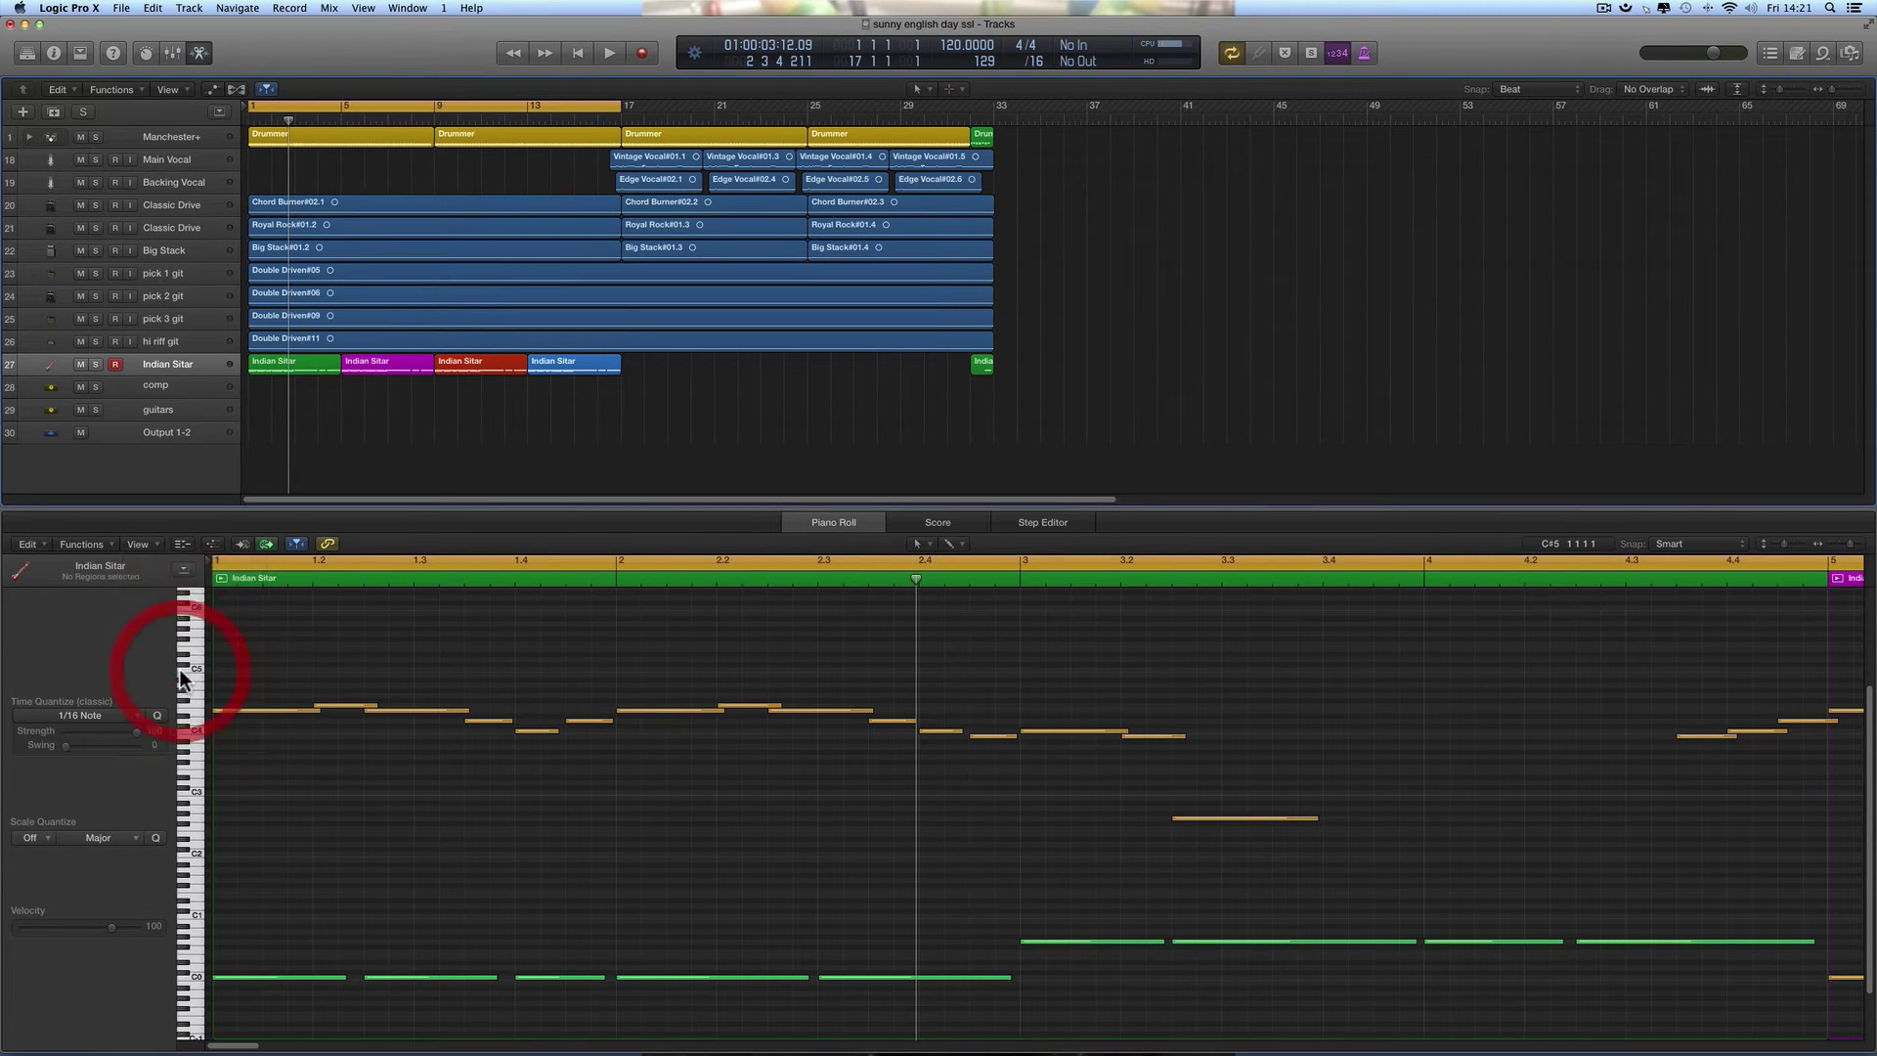
{"action": "left_click", "coordinate": [154, 546]}
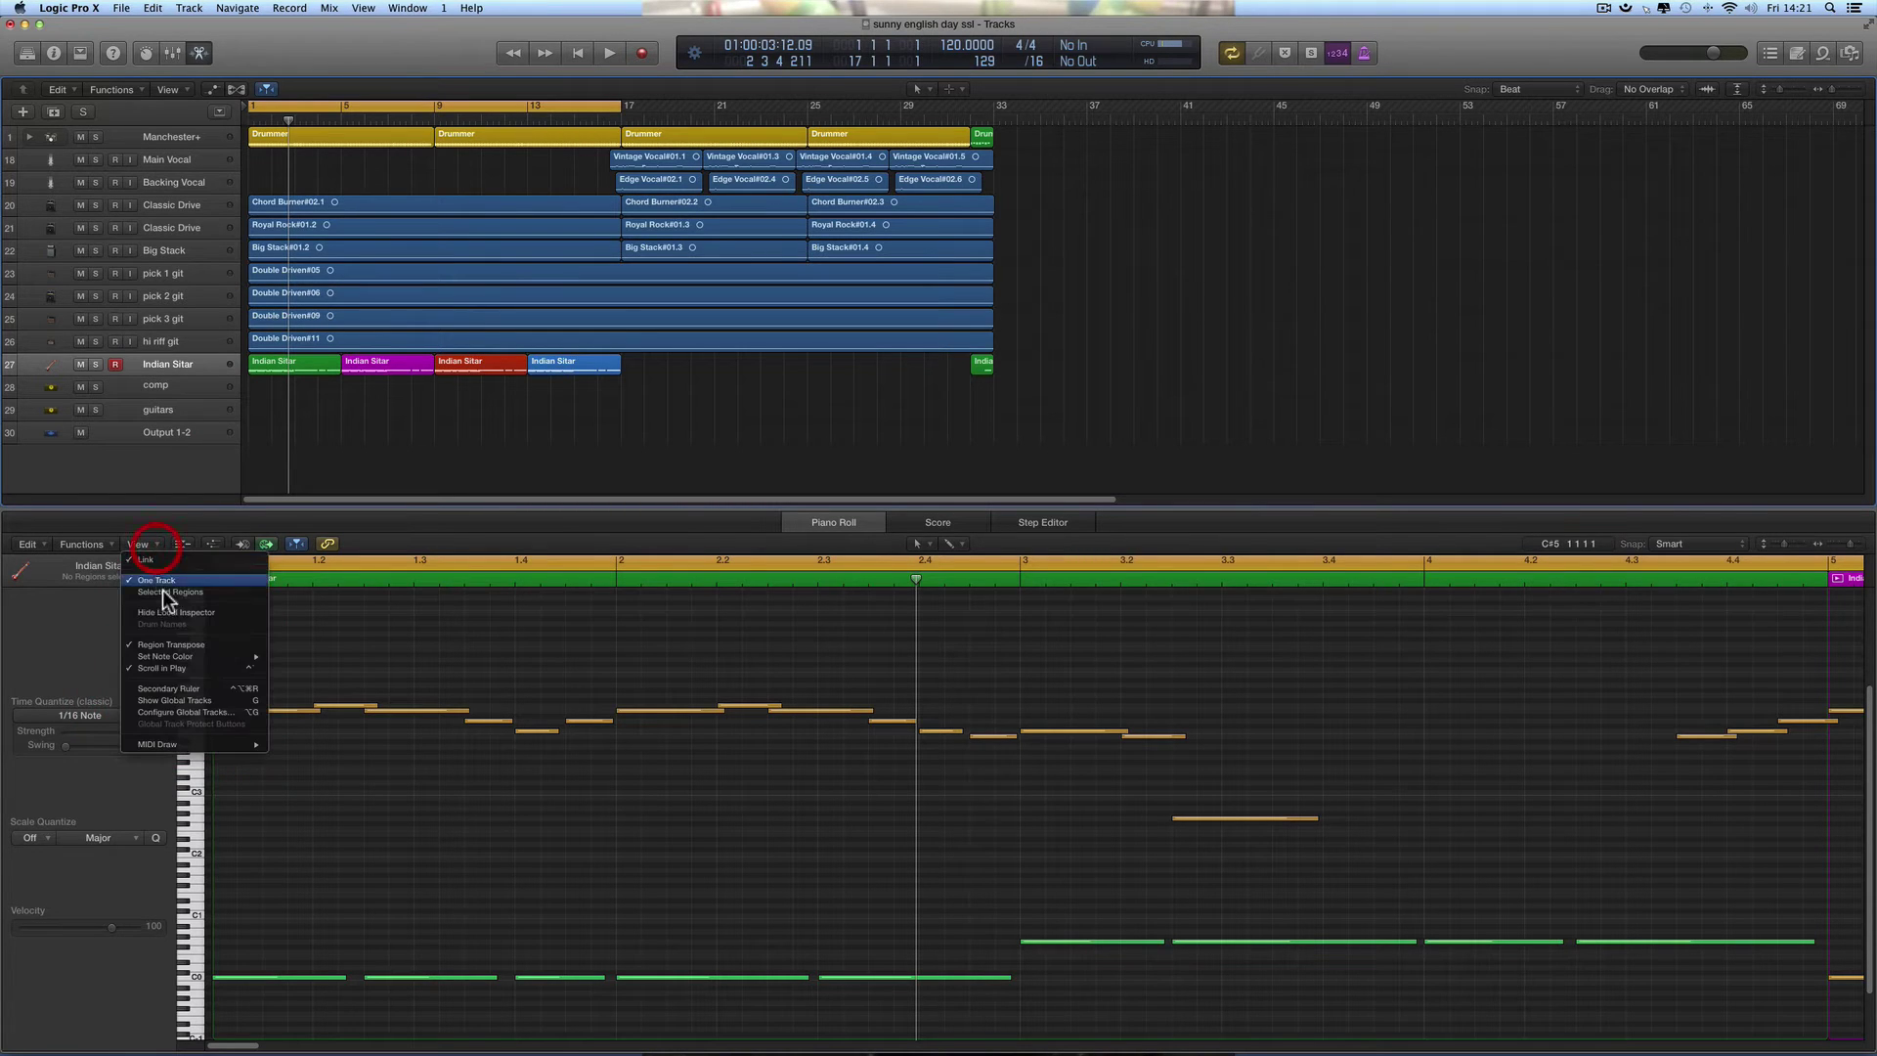
{"action": "left_click", "coordinate": [545, 567]}
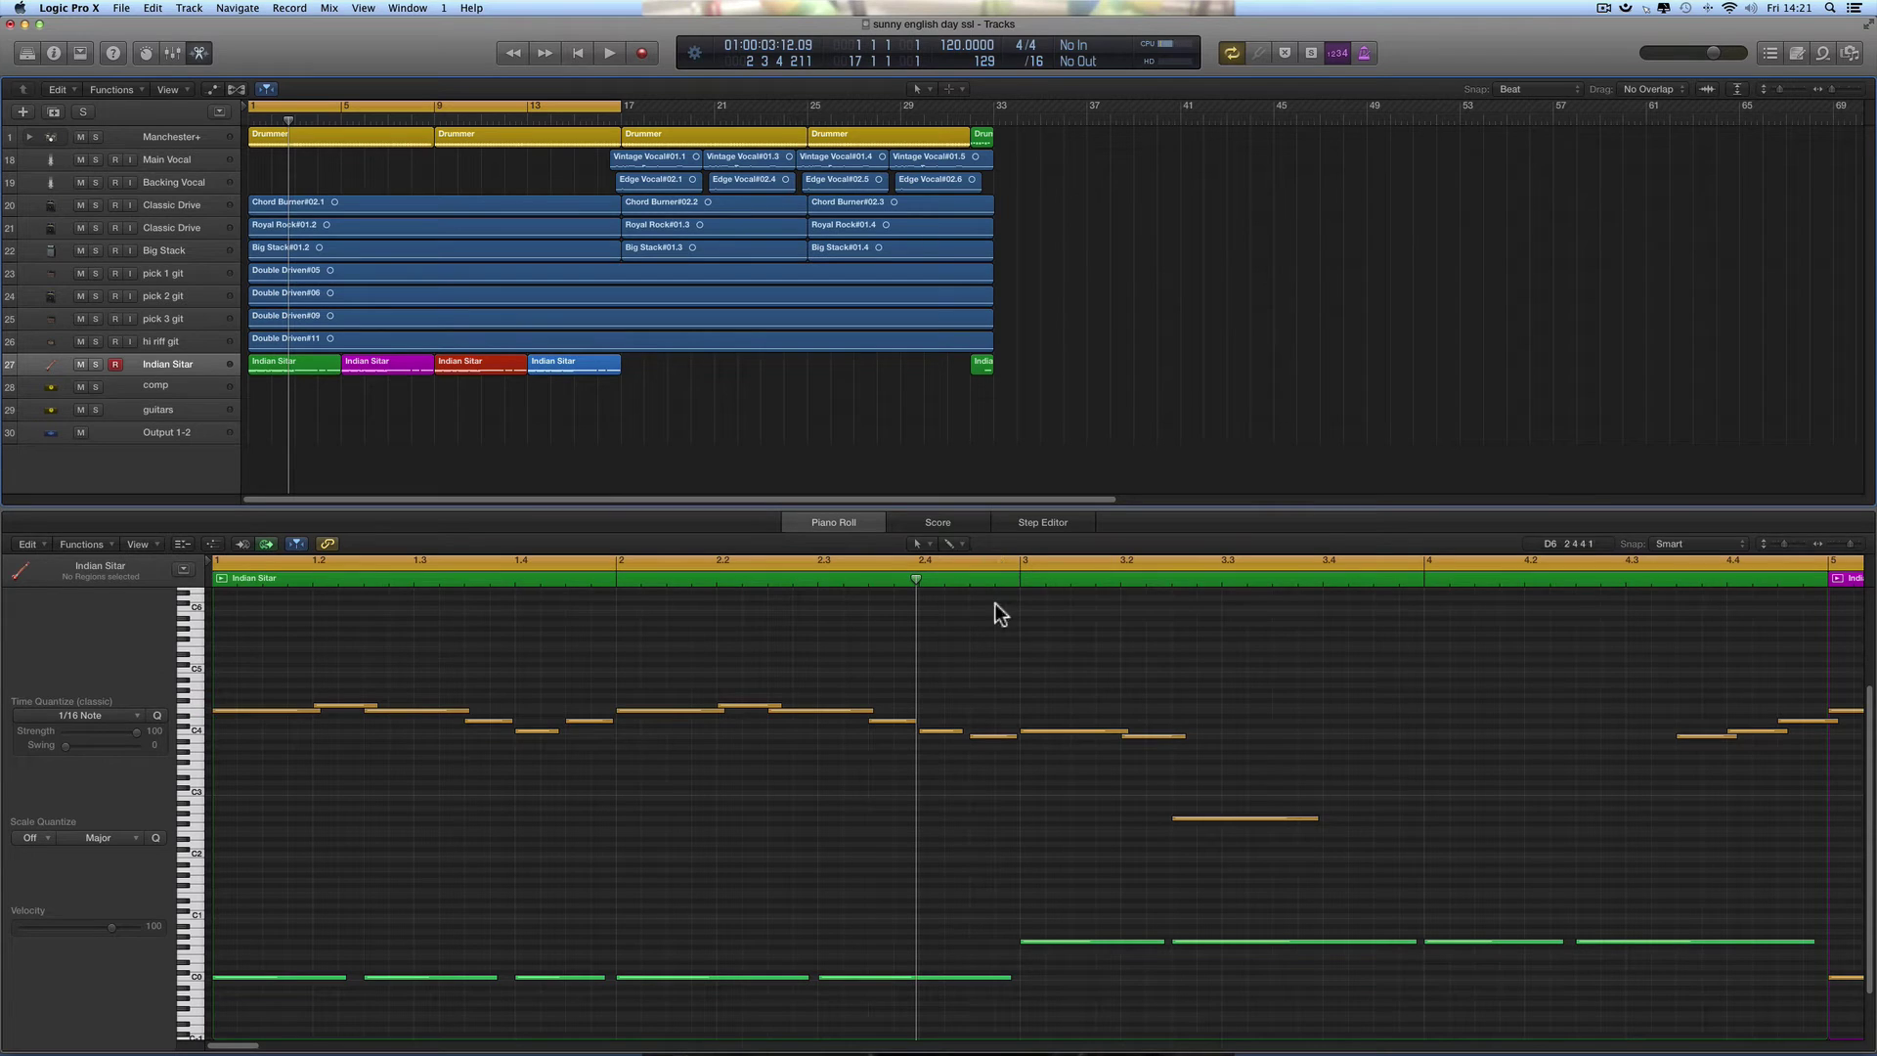
{"action": "key", "text": "space"}
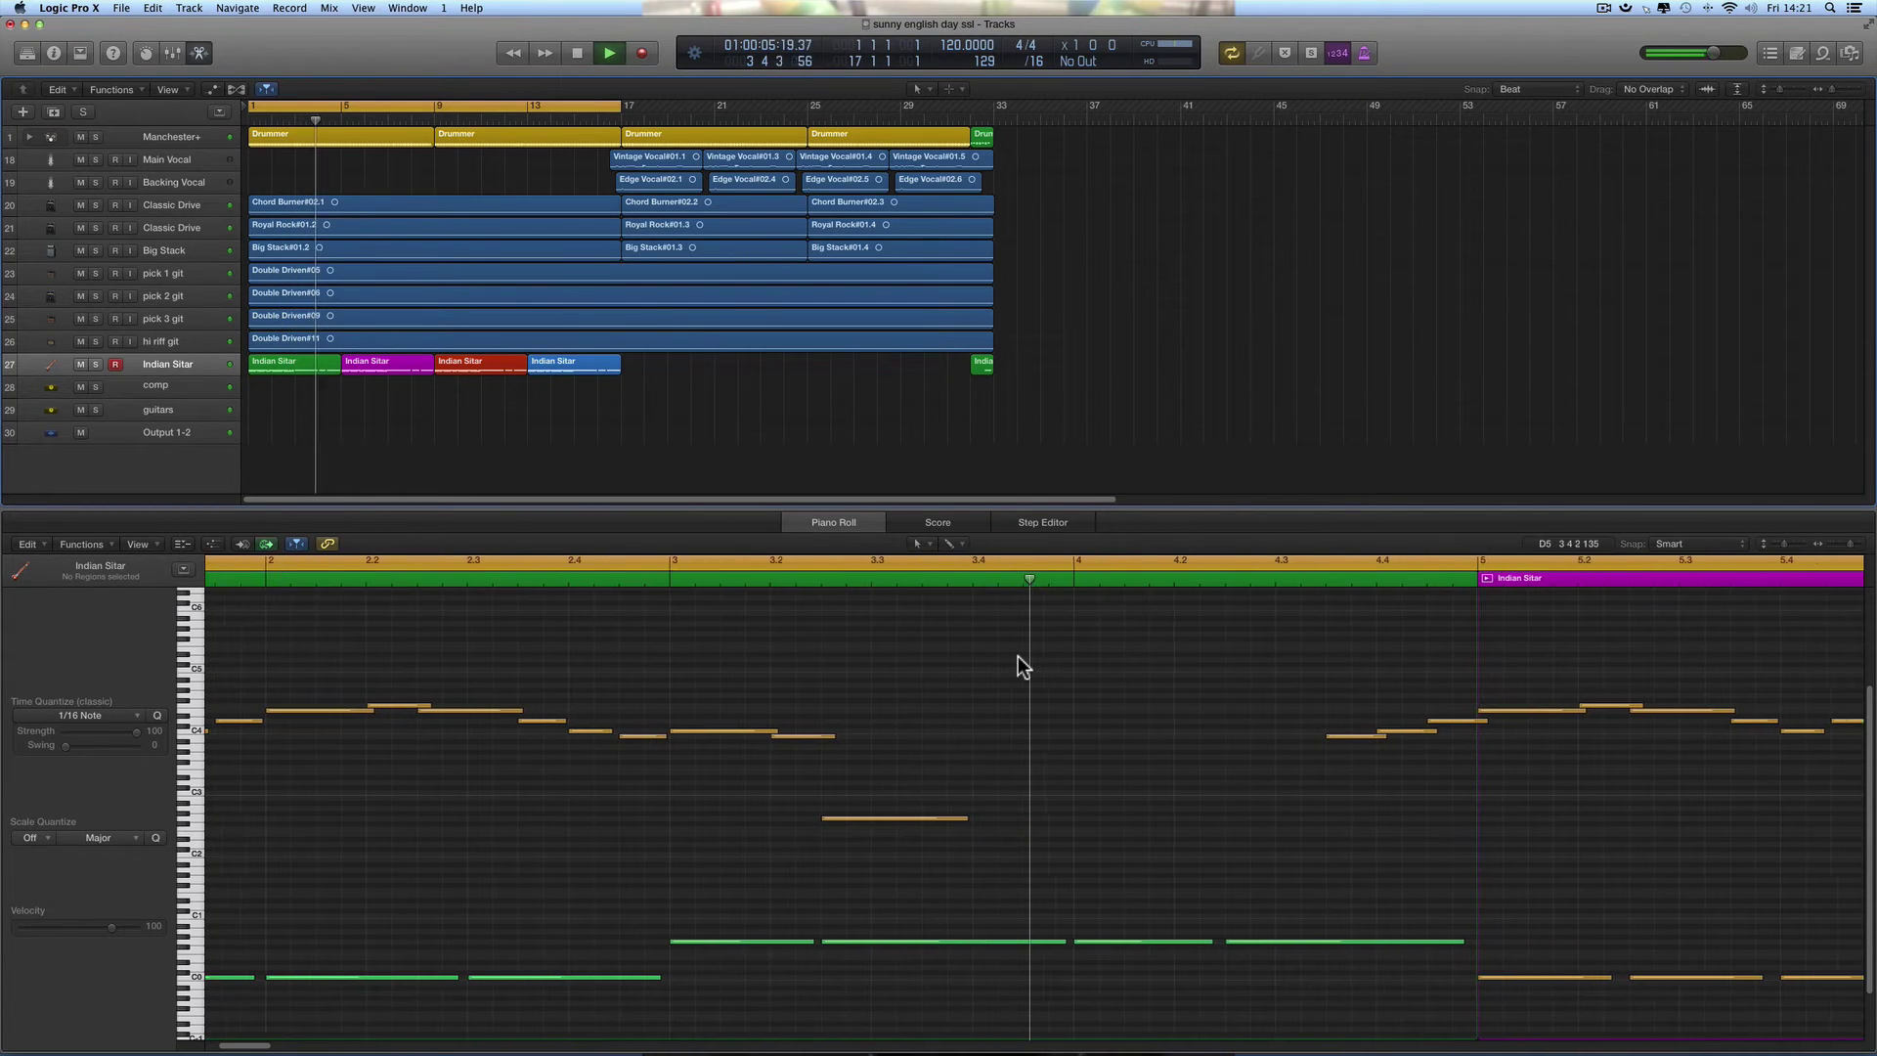
{"action": "key", "text": "space"}
Disable Scroll in Play for the Piano Roll and play the song from the beginning into the second Indian Sitar region
{"action": "left_click", "coordinate": [144, 543]}
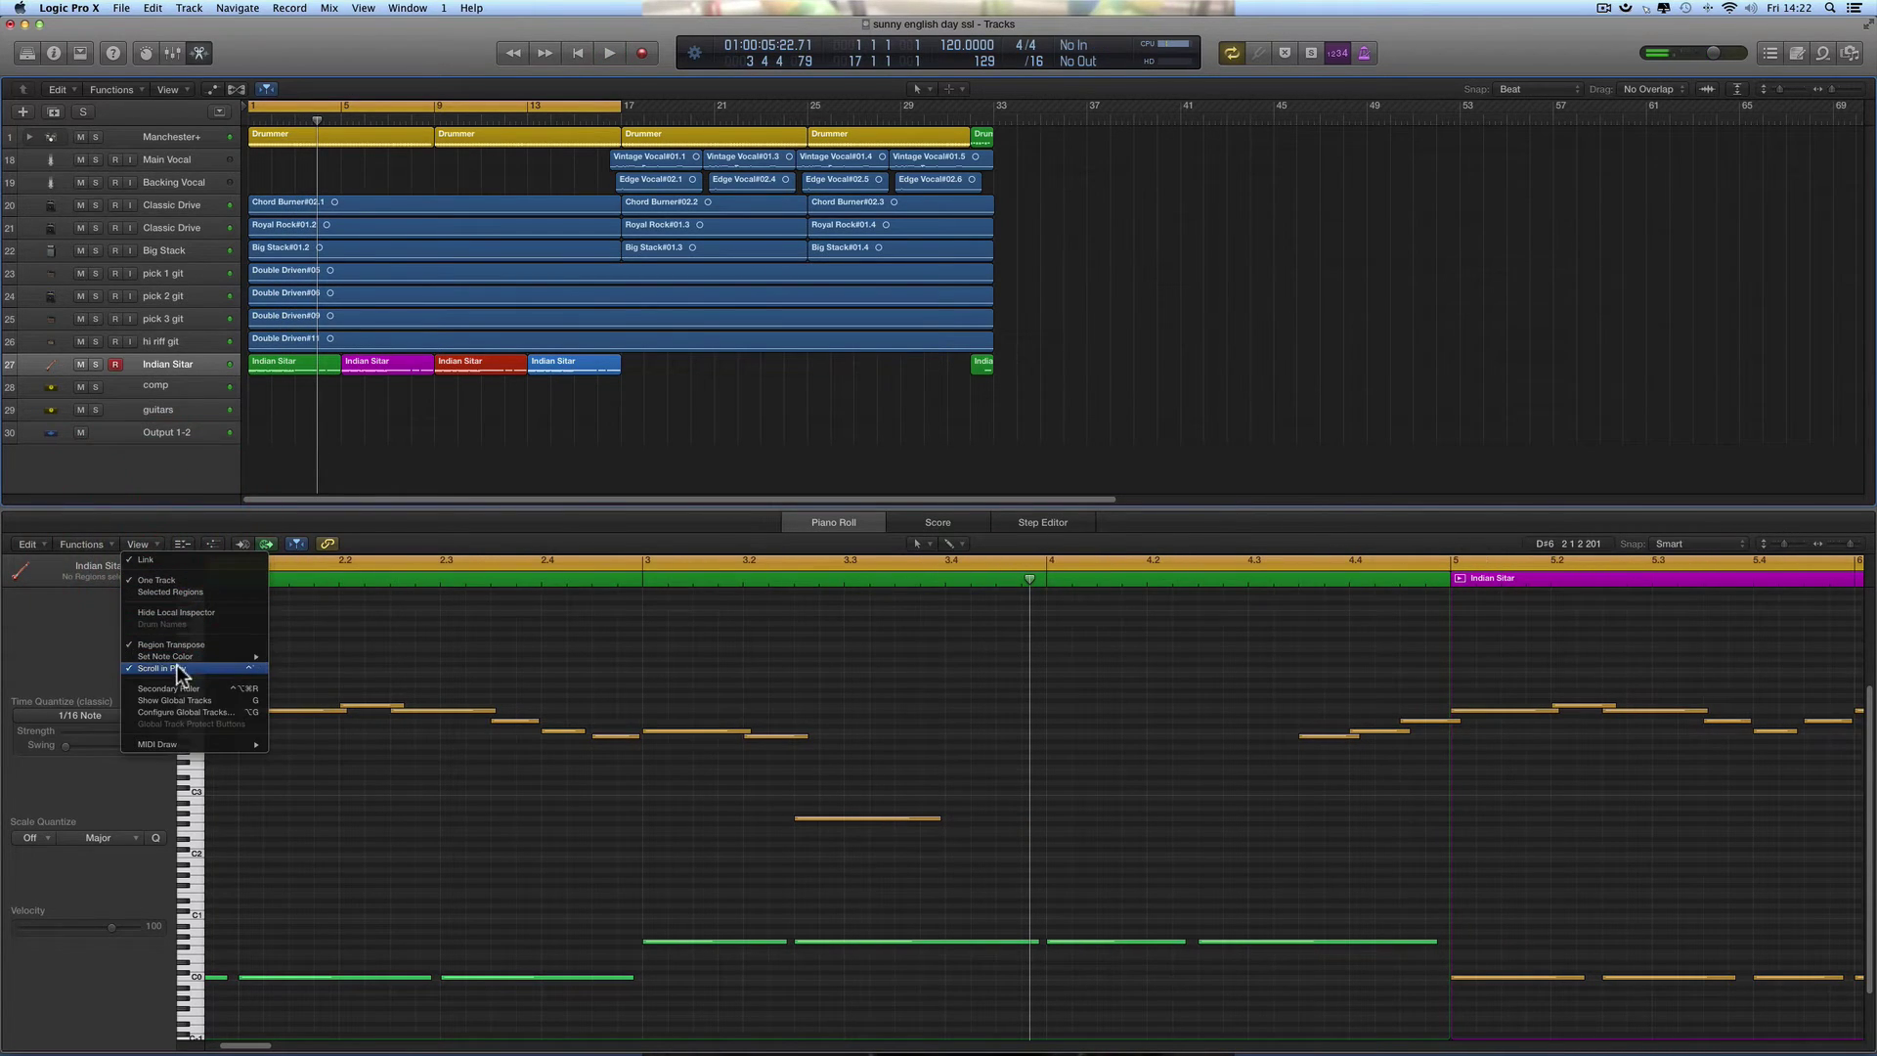
{"action": "left_click", "coordinate": [176, 668]}
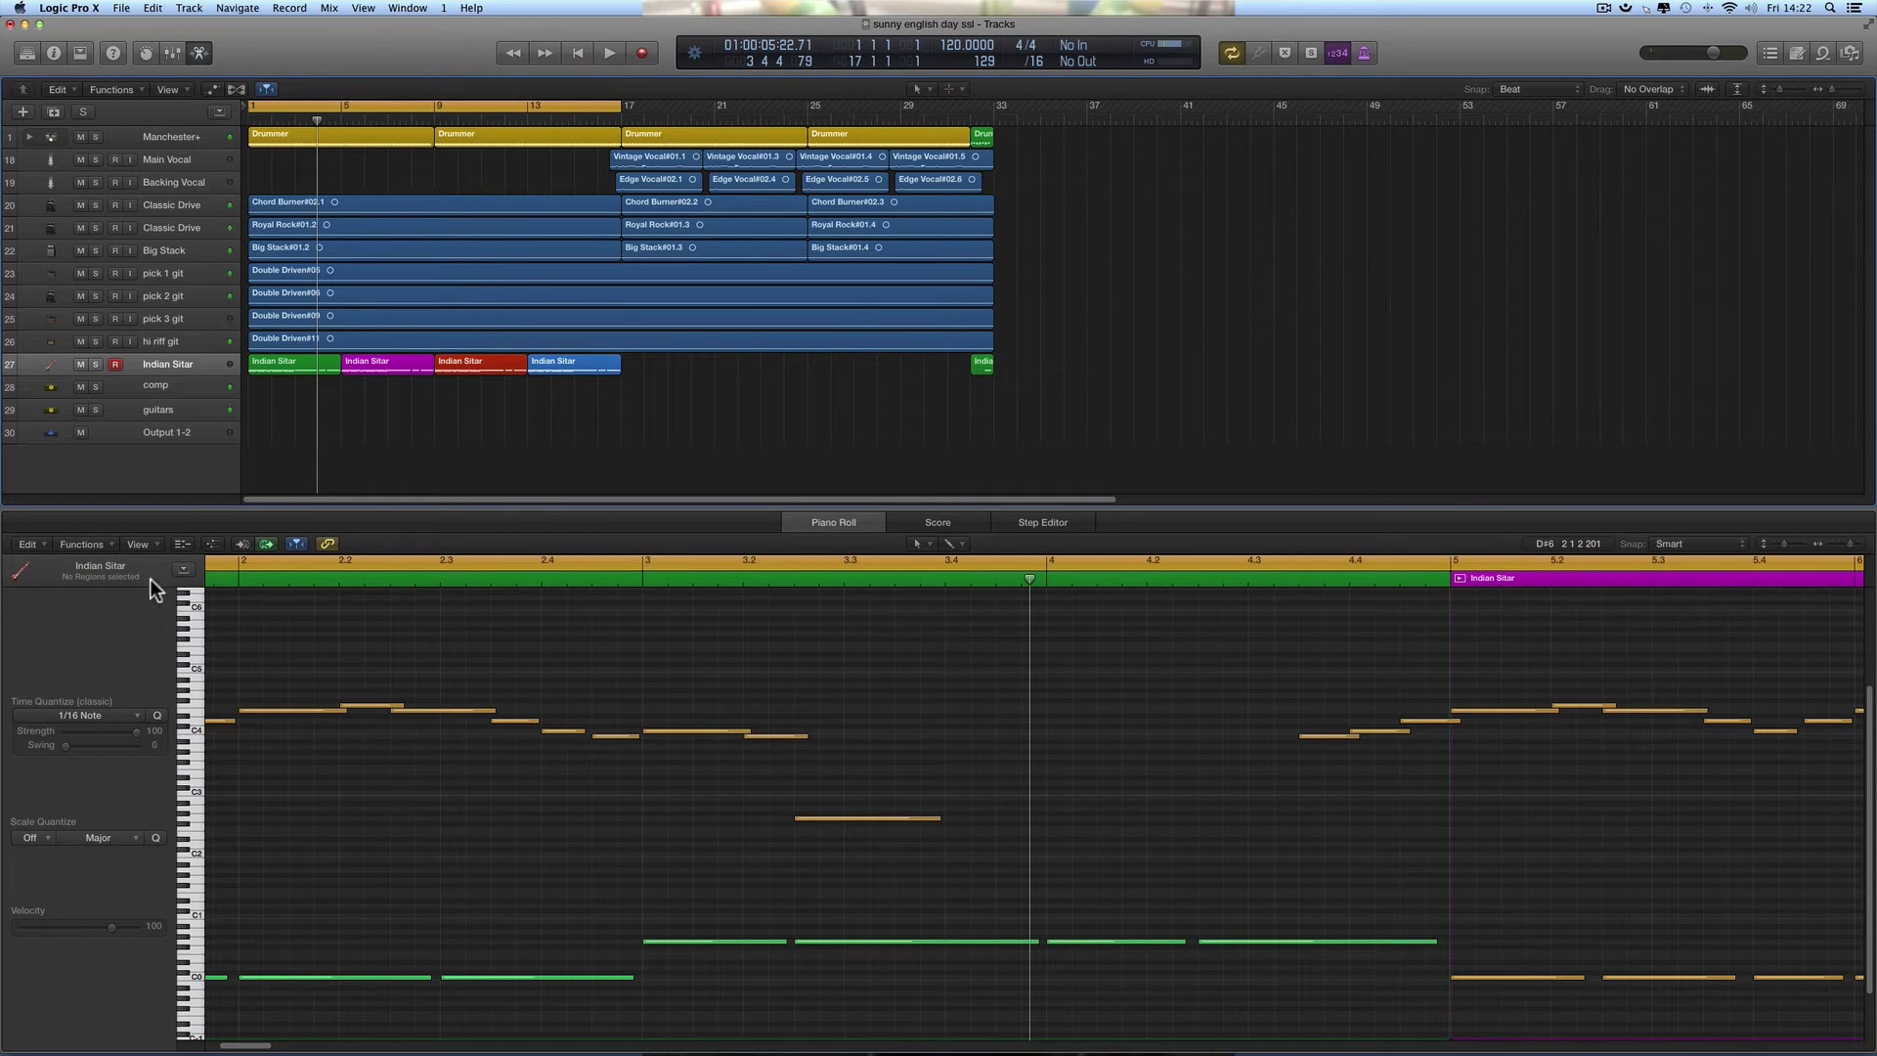
{"action": "scroll", "coordinate": [849, 689], "scroll_direction": "left", "scroll_amount": 5}
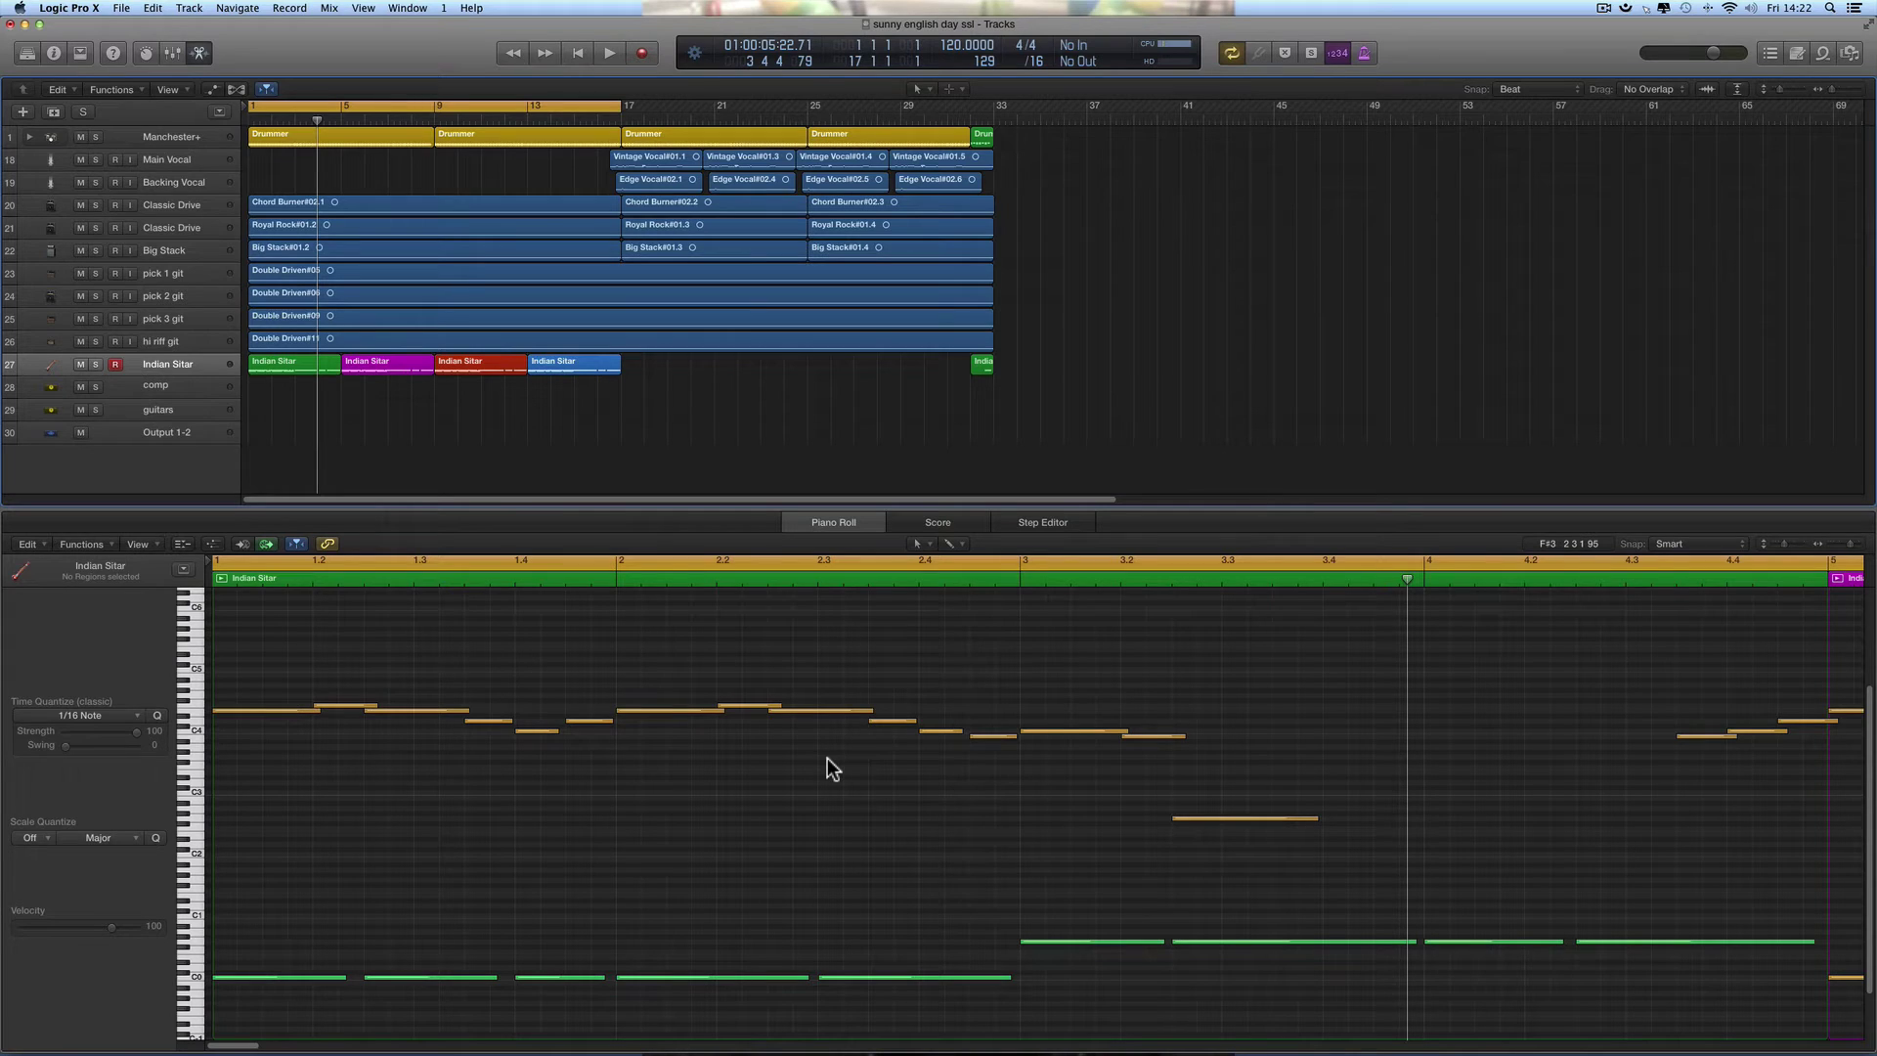
{"action": "key", "text": "Return"}
{"action": "key", "text": "space"}
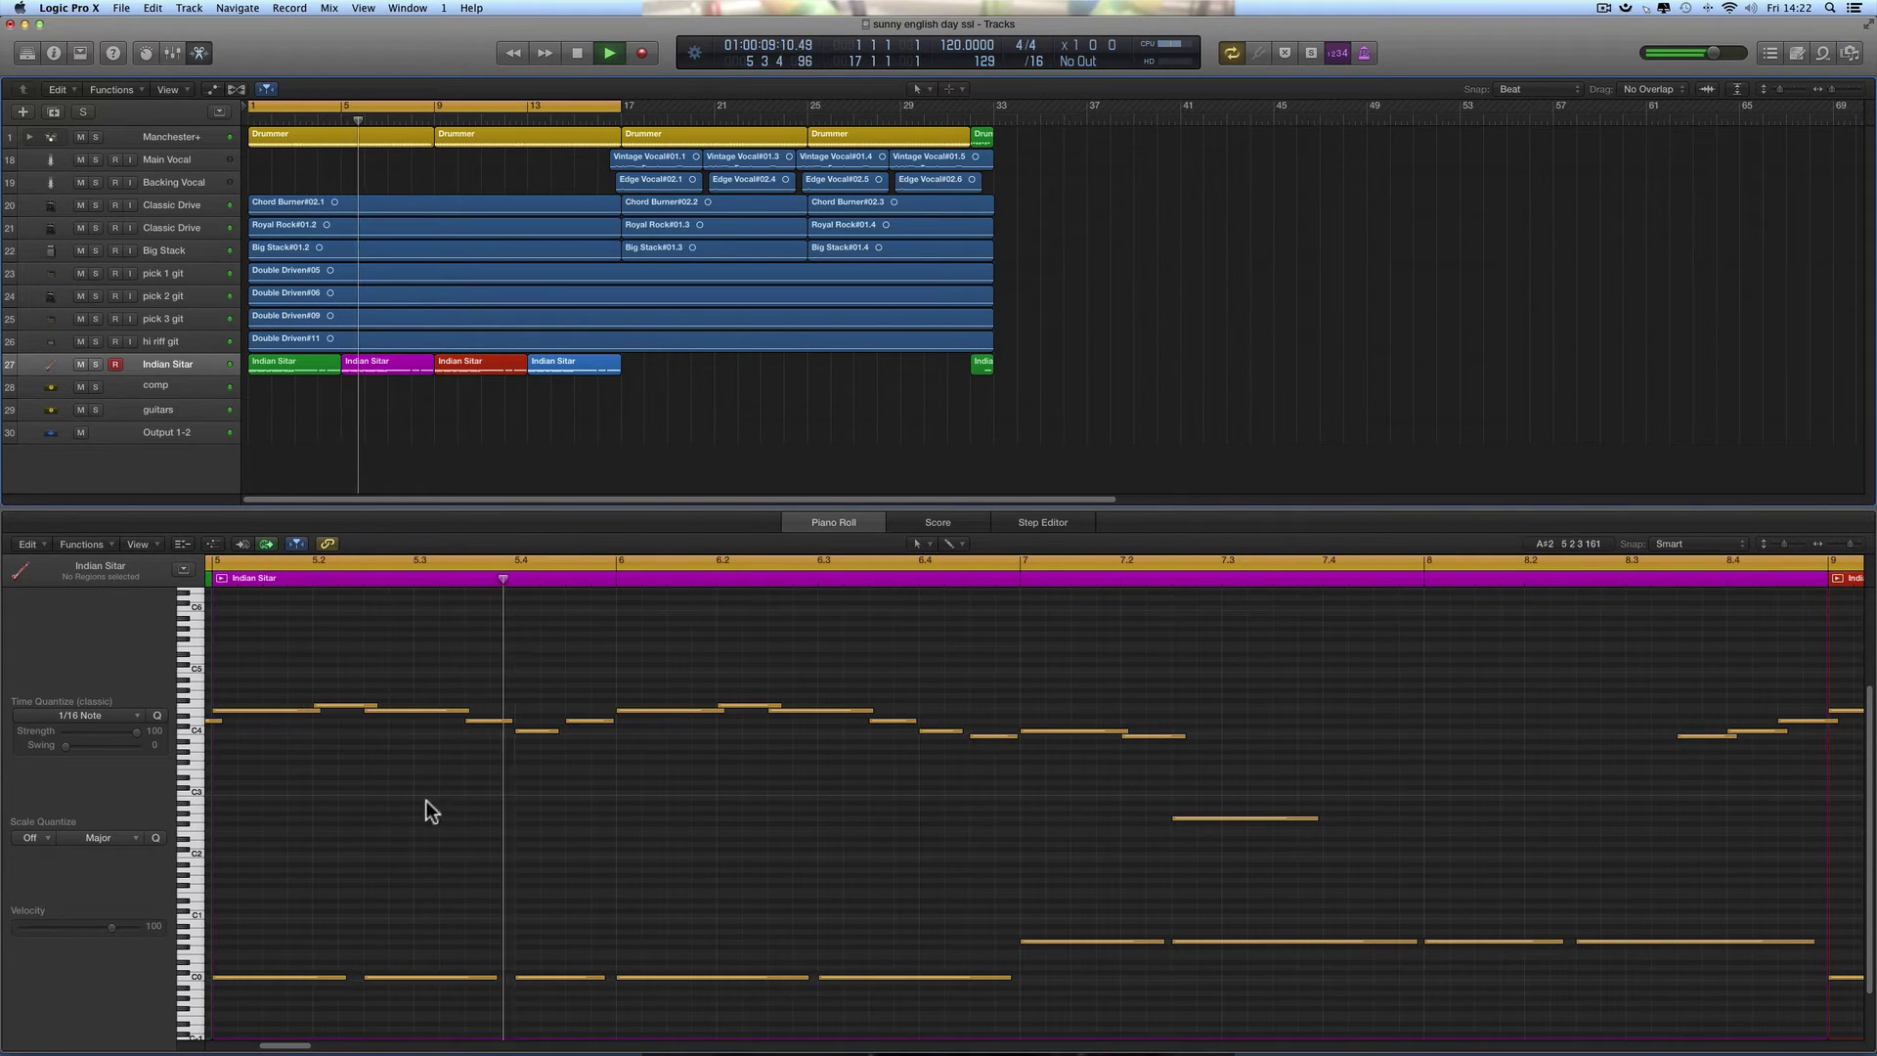
{"action": "key", "text": "space"}
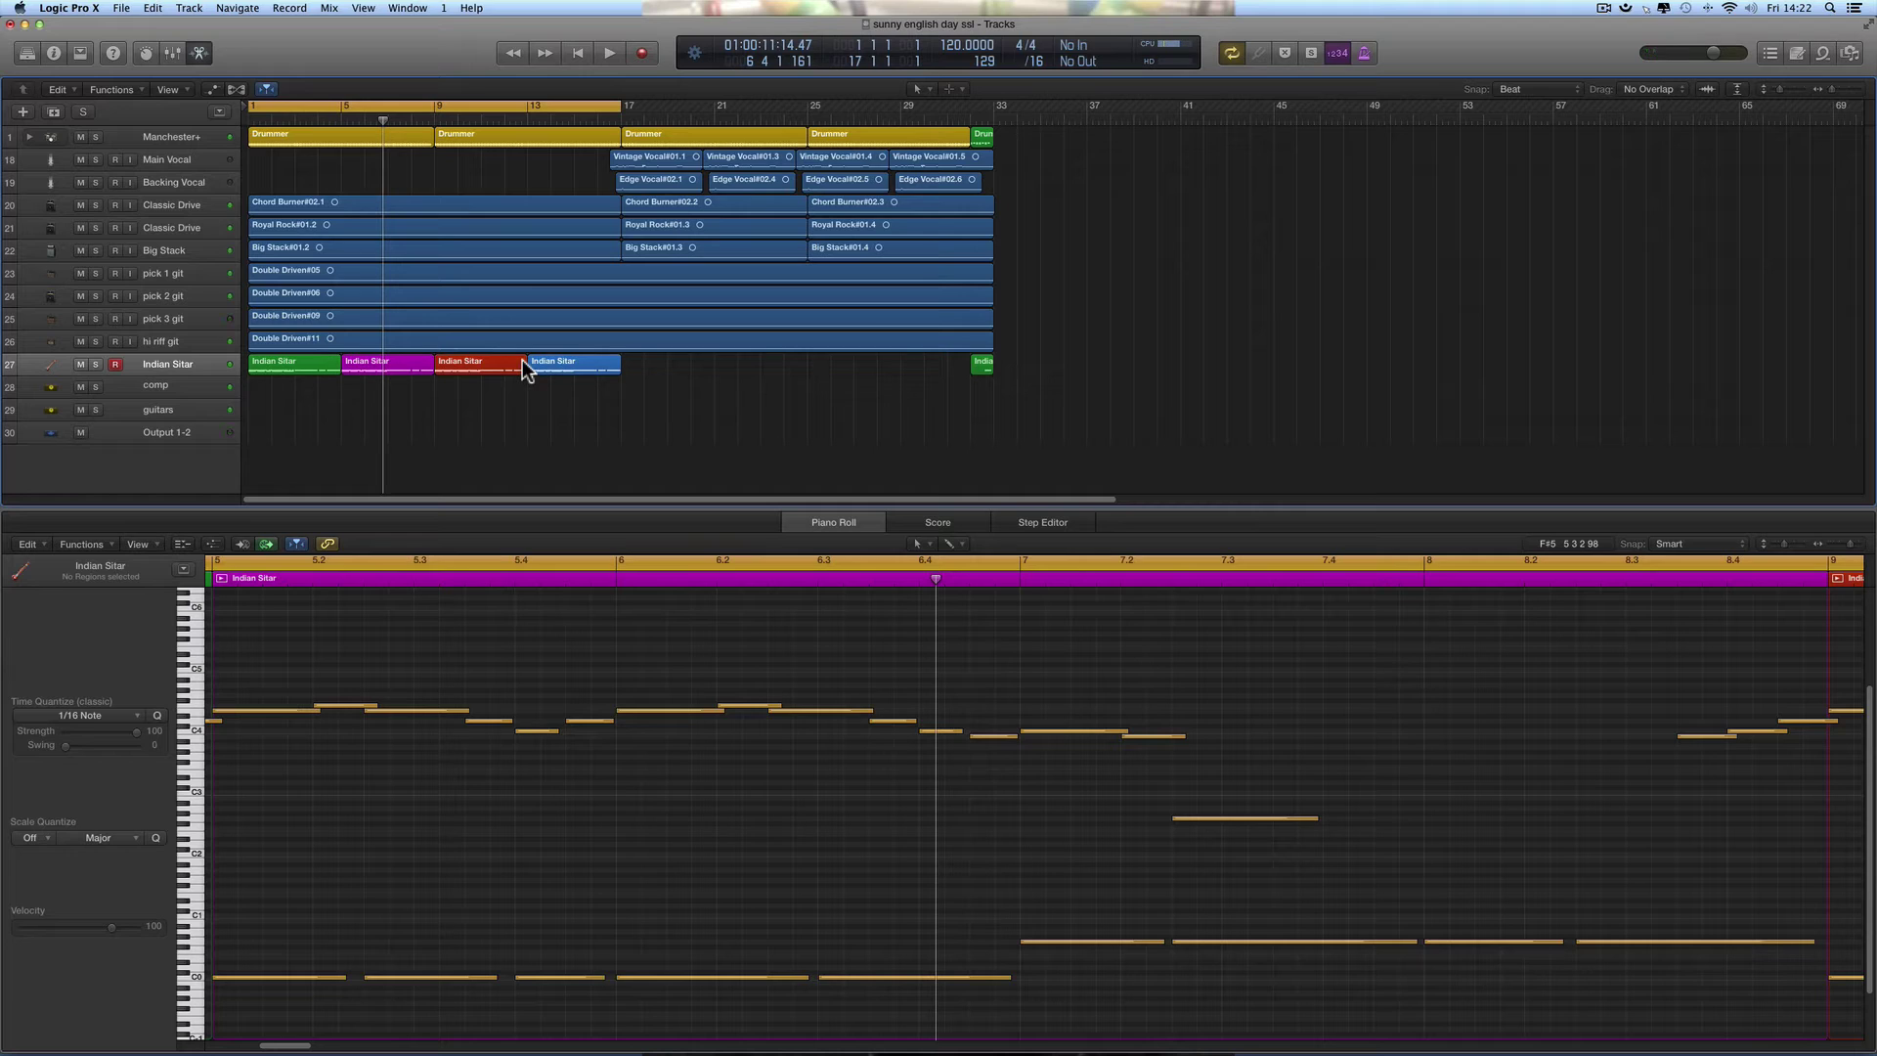
Review the Link and One Track settings among the Piano Roll's view options without changing them
{"action": "left_click", "coordinate": [156, 542]}
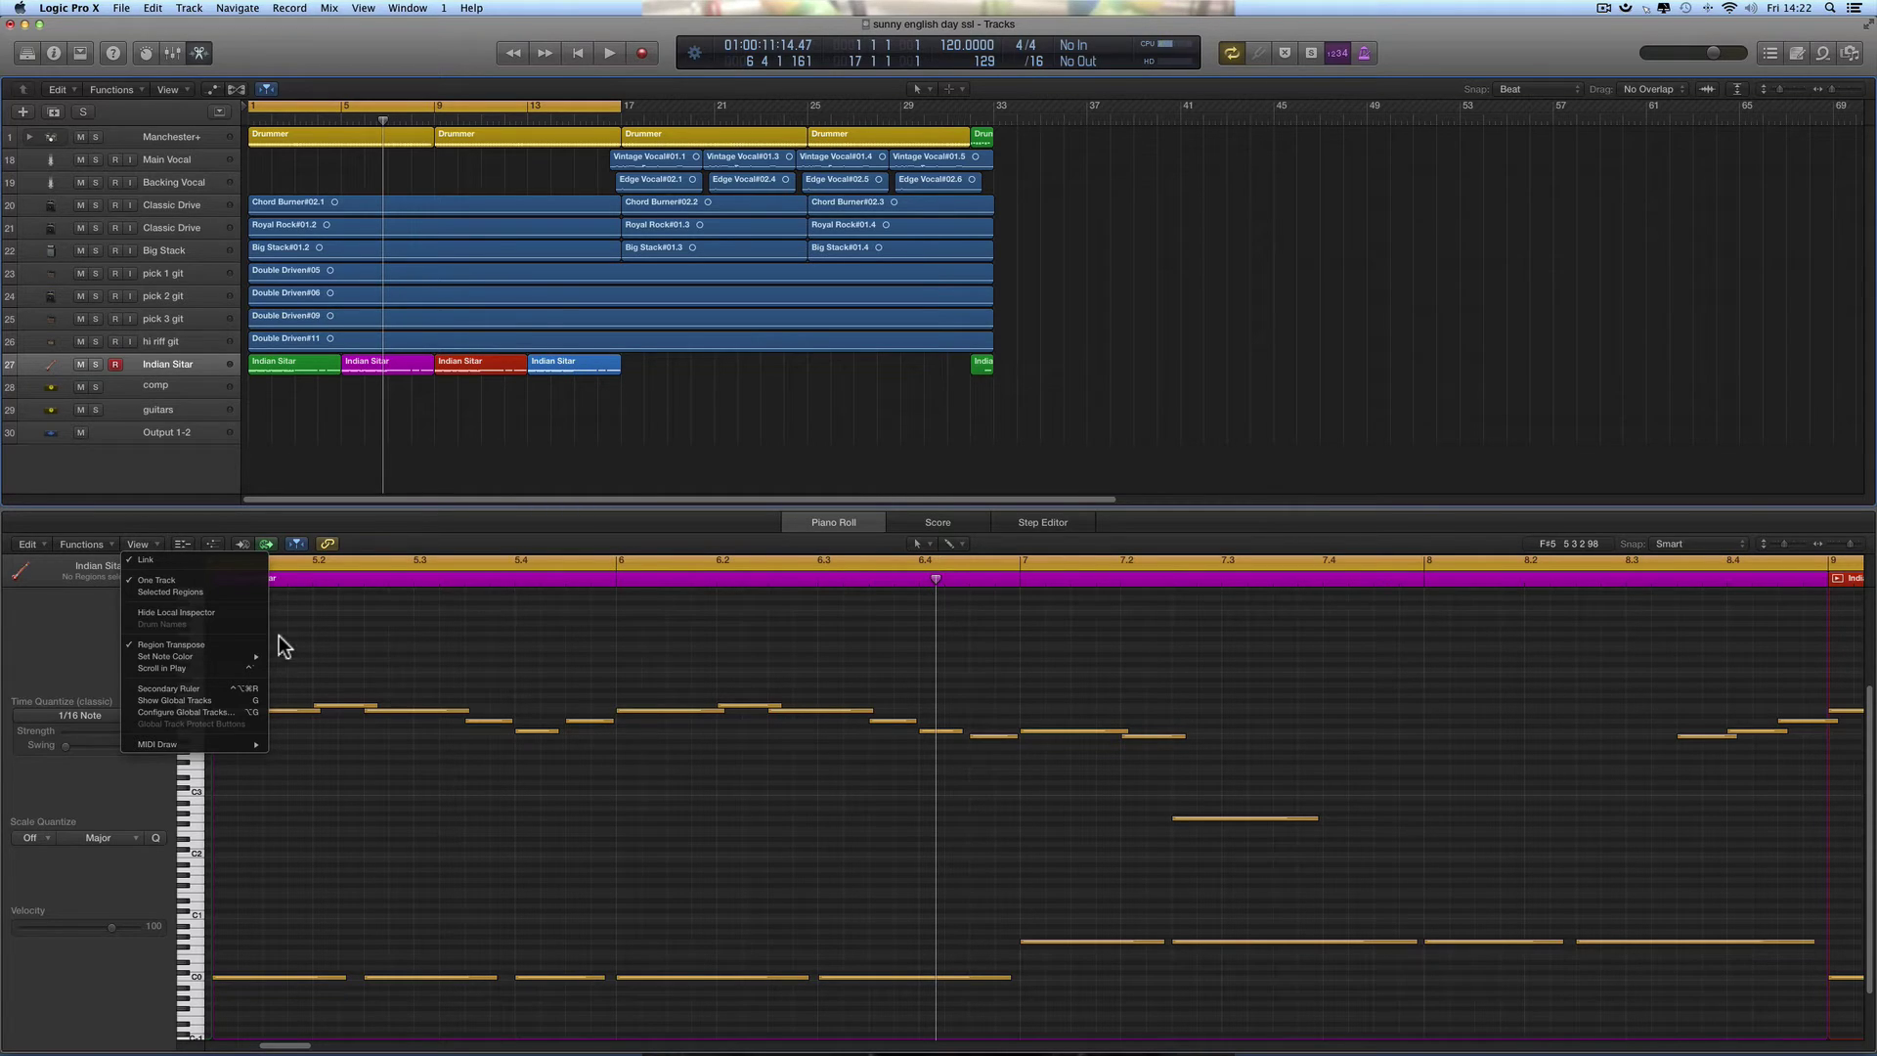
{"action": "left_click", "coordinate": [530, 474]}
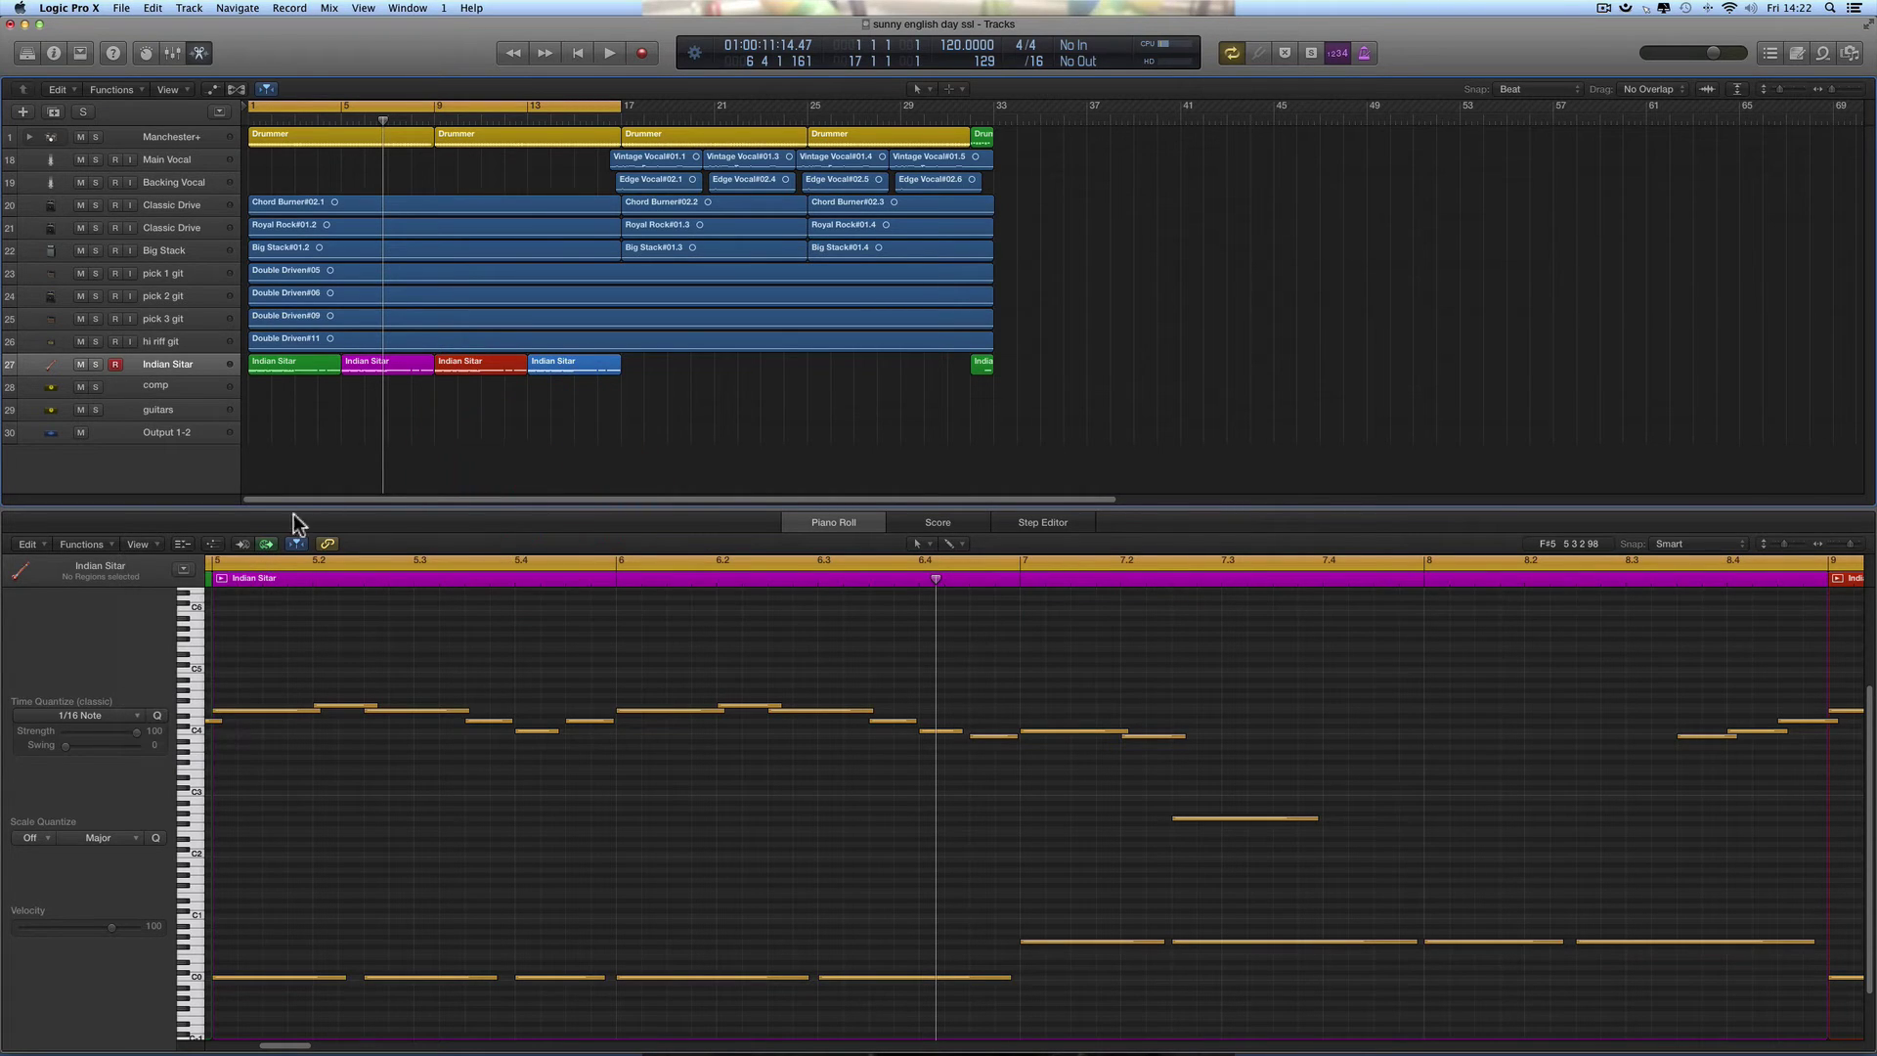
{"action": "left_click", "coordinate": [156, 544]}
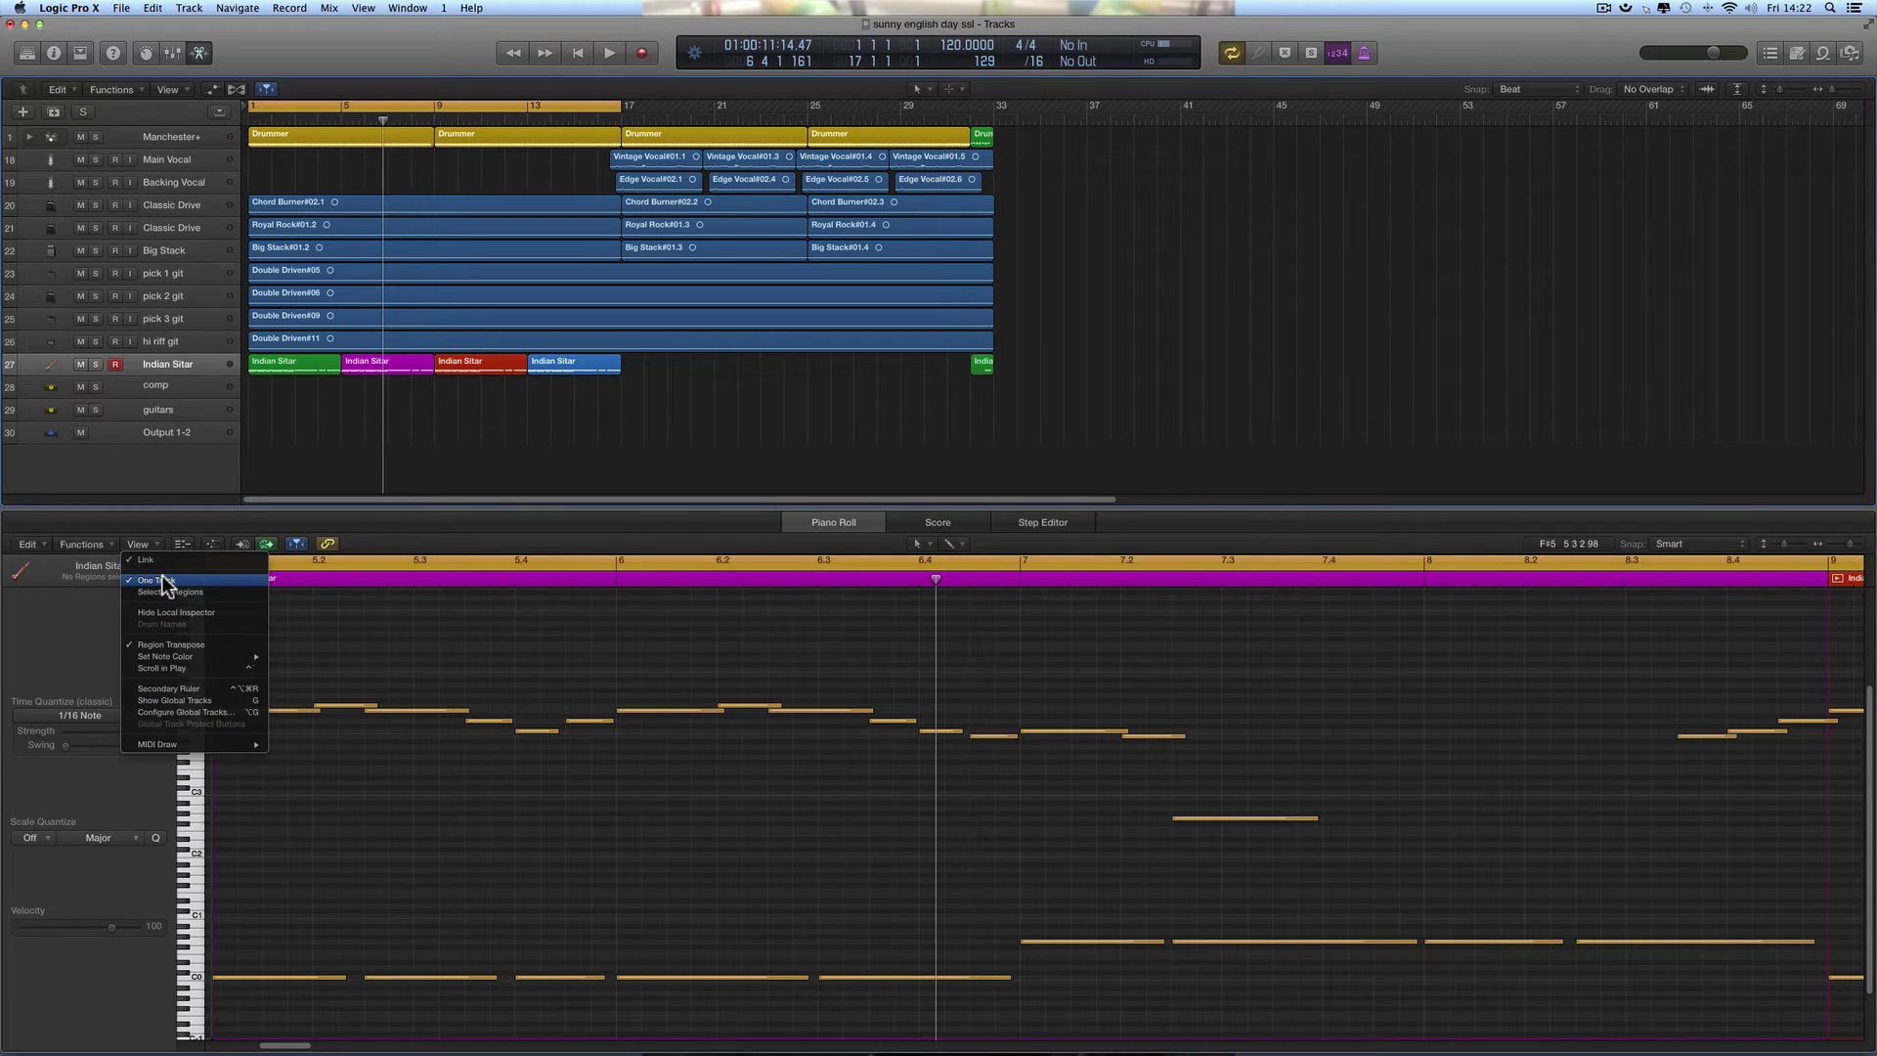
{"action": "left_click", "coordinate": [483, 542]}
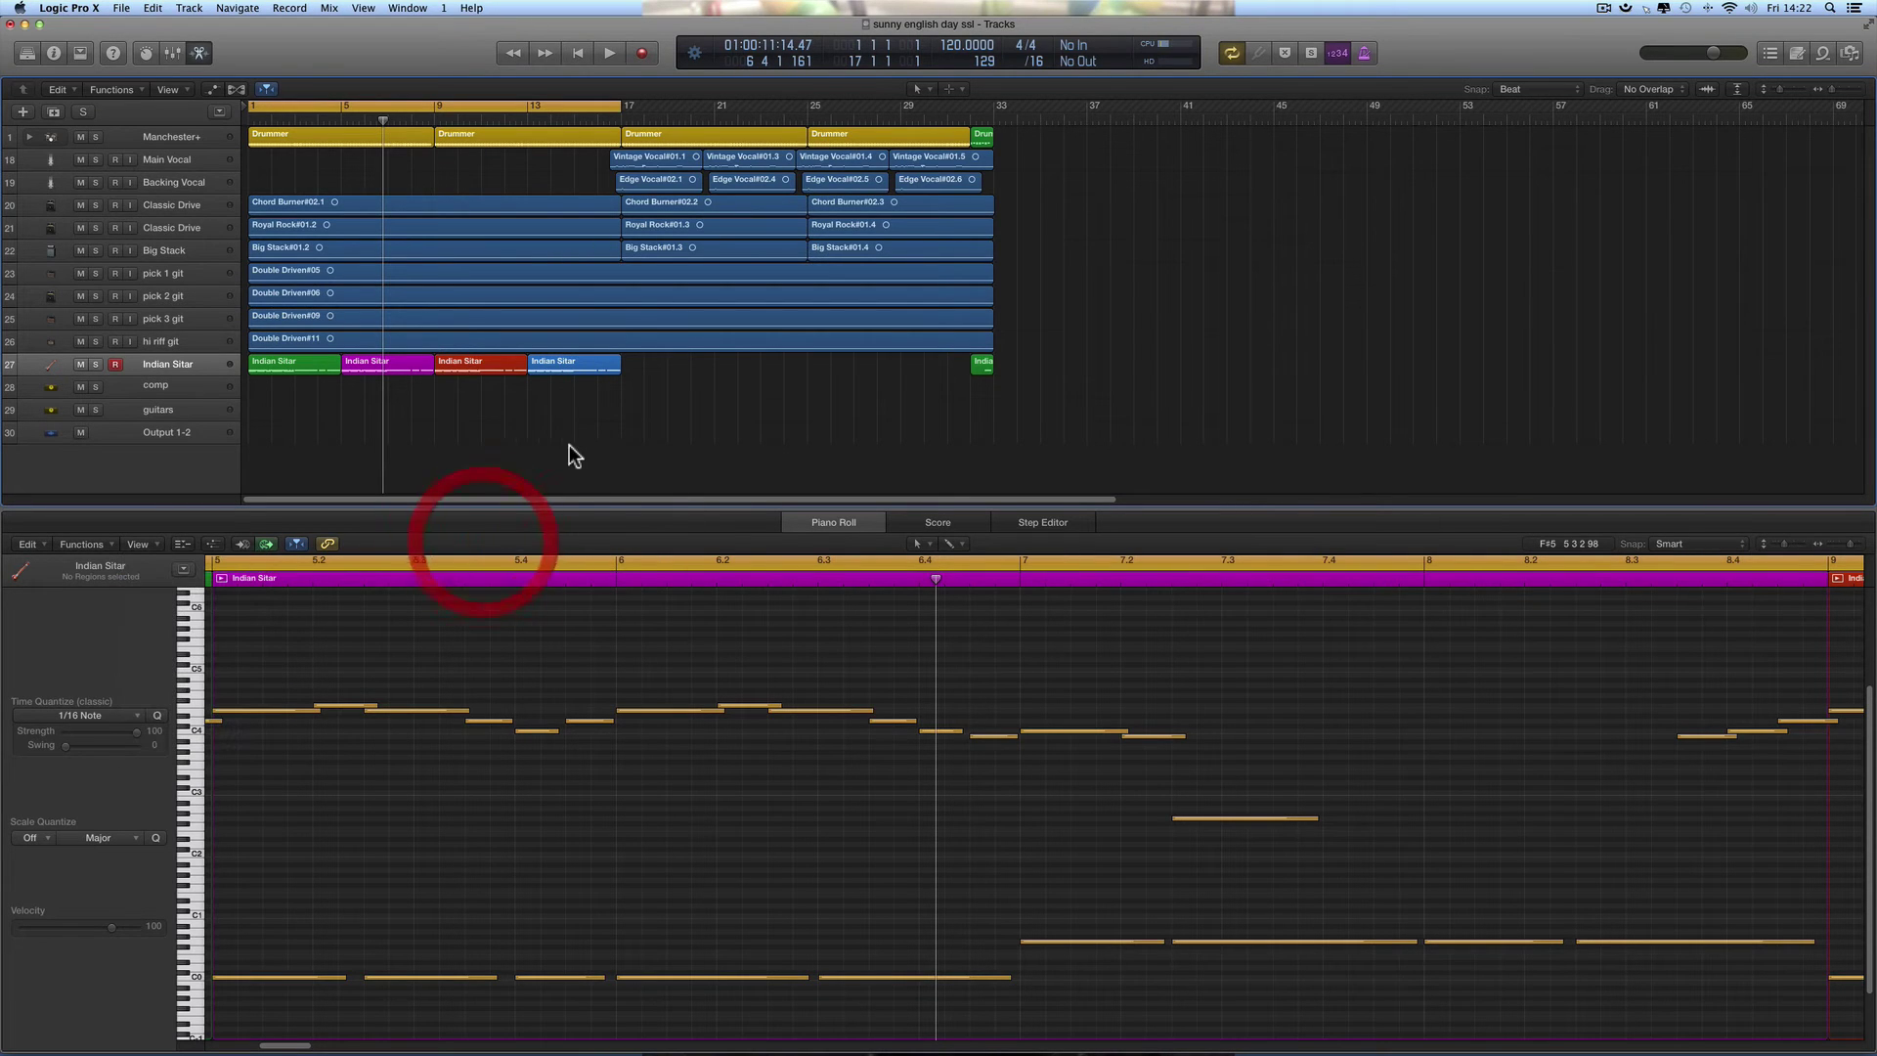
View the notes of each Indian Sitar region individually, from the blue region at bar 13 back to the green one at bar 1
{"action": "left_click", "coordinate": [569, 367]}
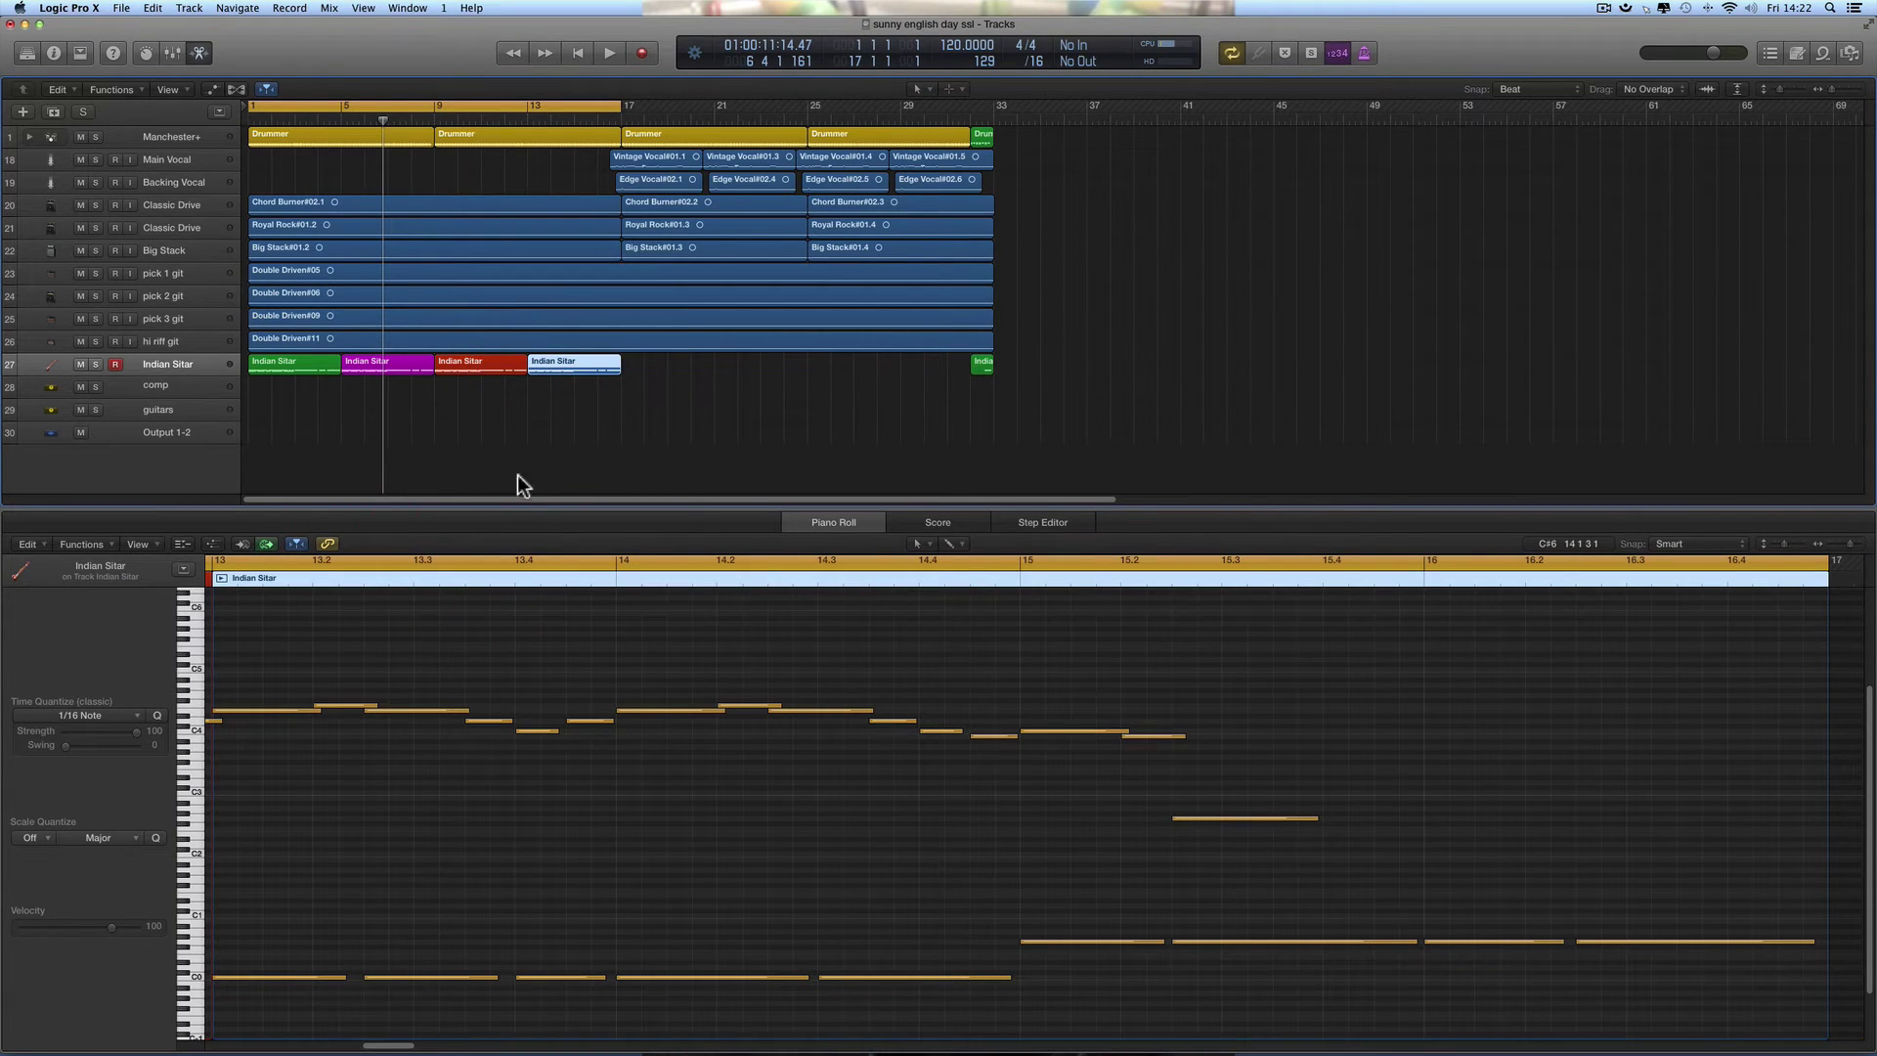
{"action": "left_click", "coordinate": [466, 362]}
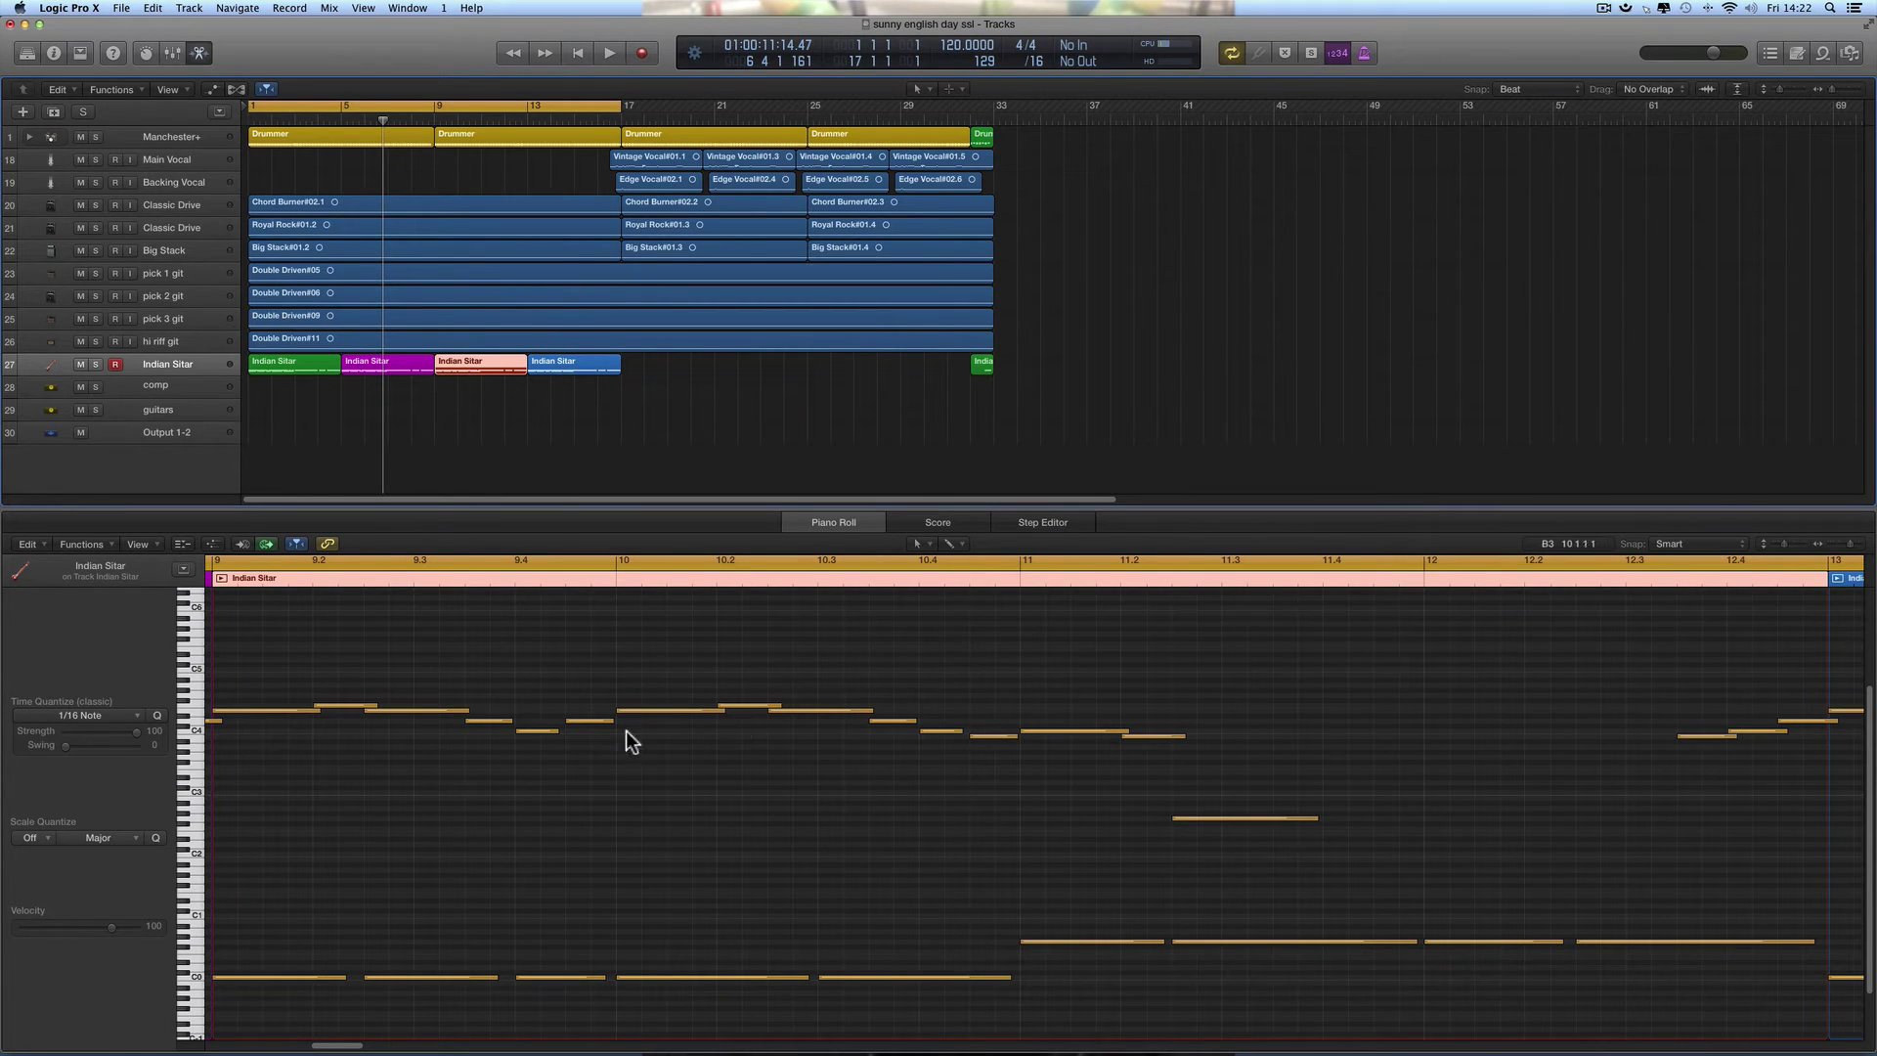
{"action": "left_click", "coordinate": [390, 366]}
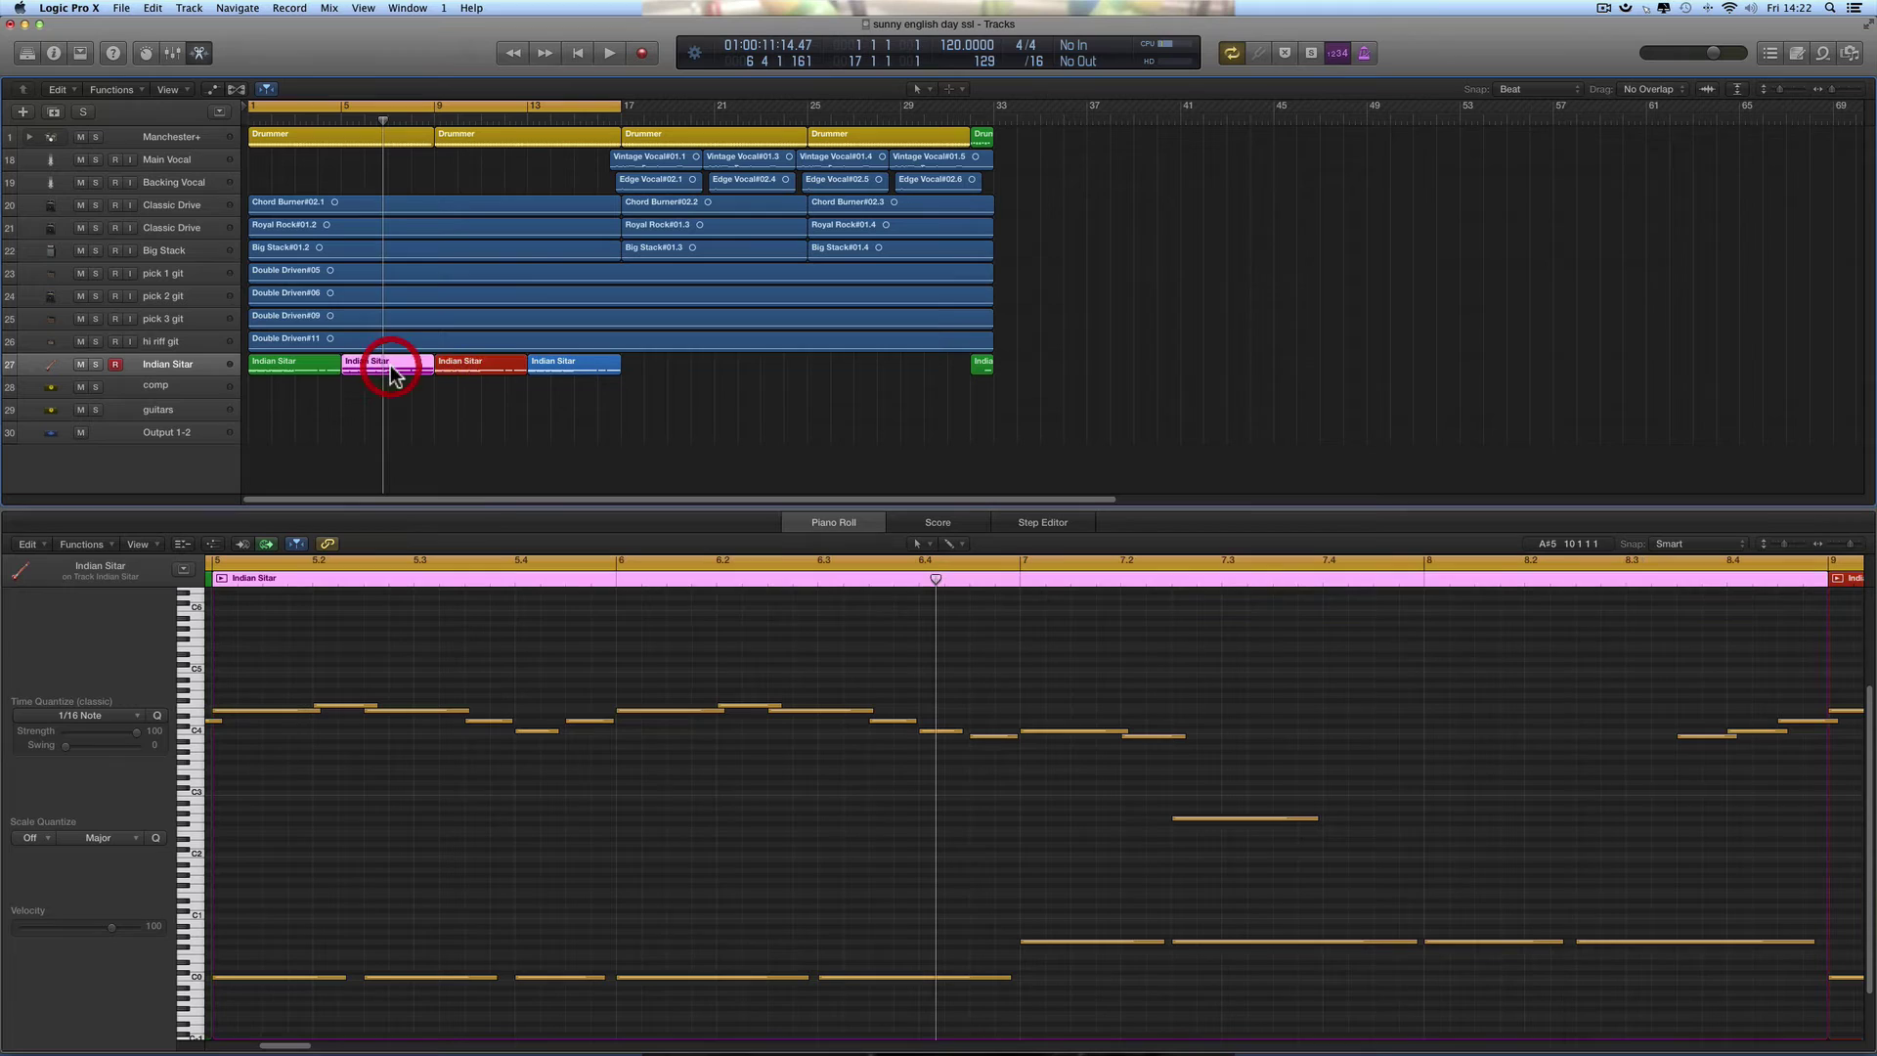
{"action": "left_click", "coordinate": [313, 364]}
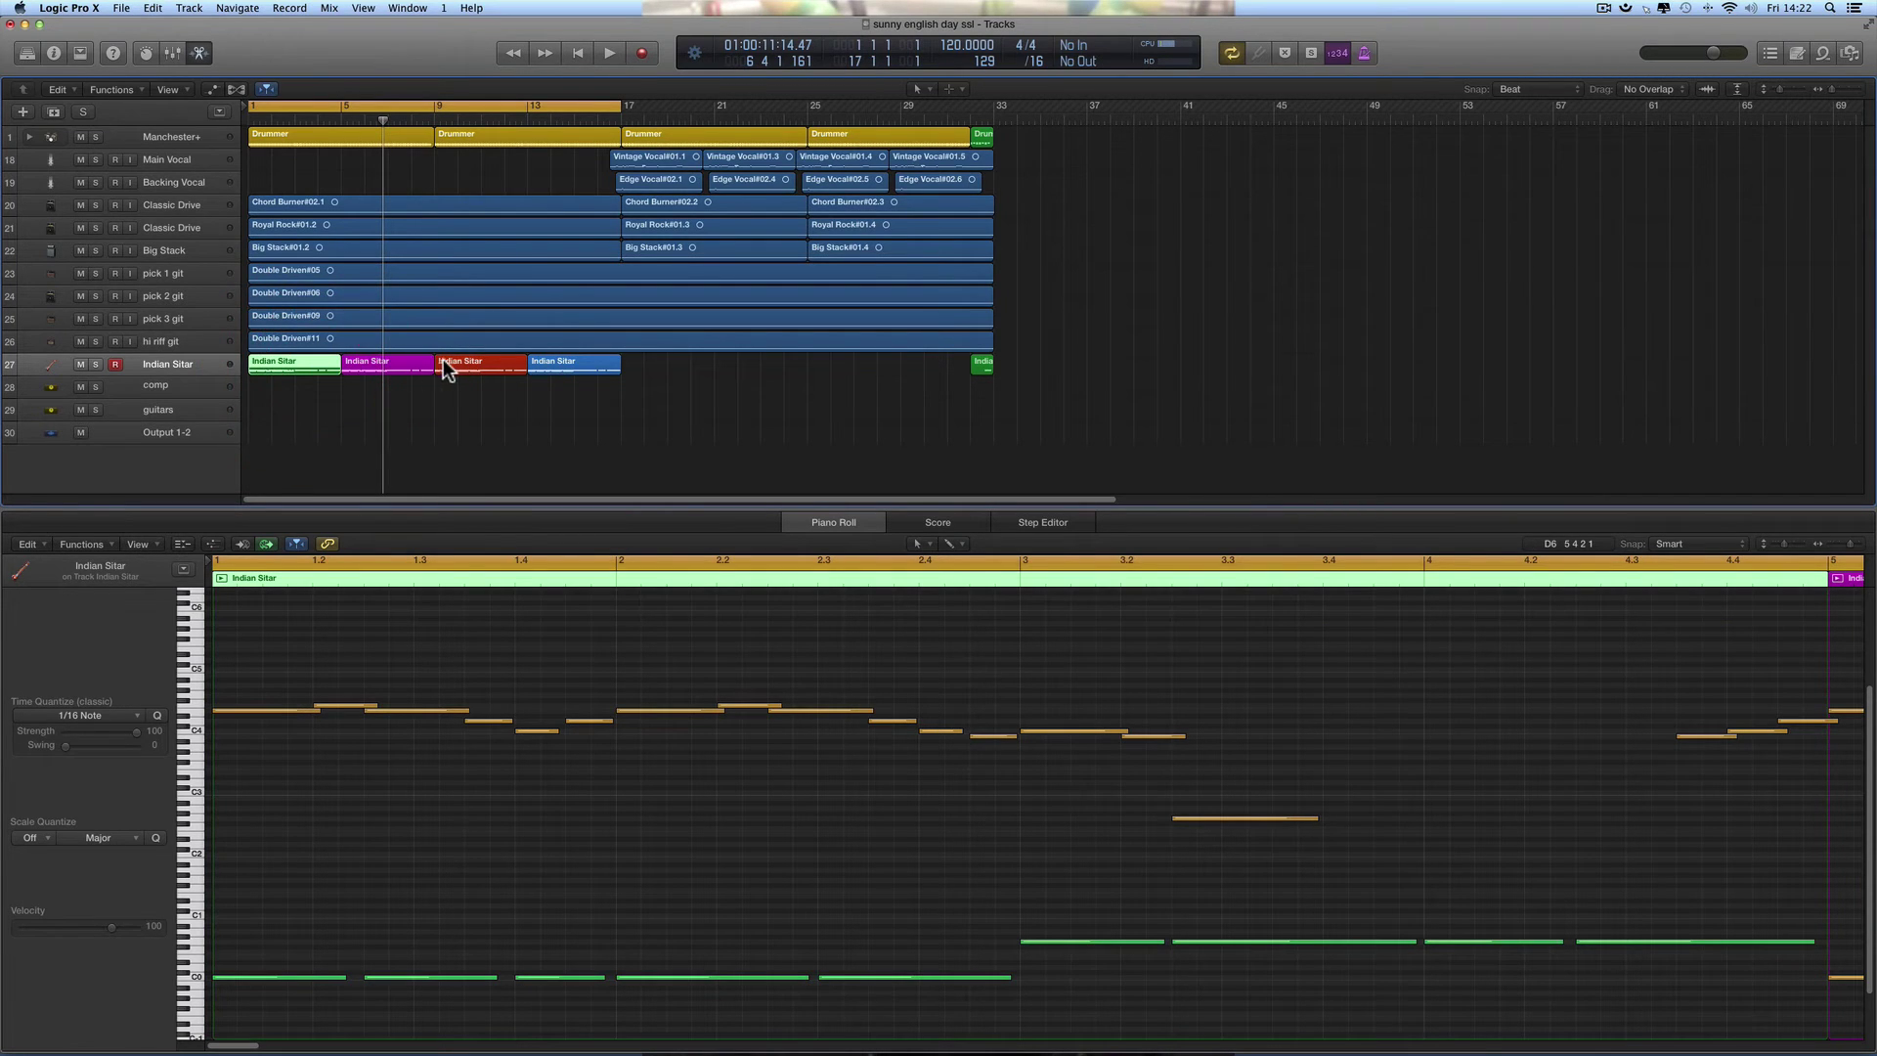
View the blue and magenta Indian Sitar regions, keep the magenta one selected, and play the song from bar 9 into the blue region
{"action": "left_click", "coordinate": [560, 373]}
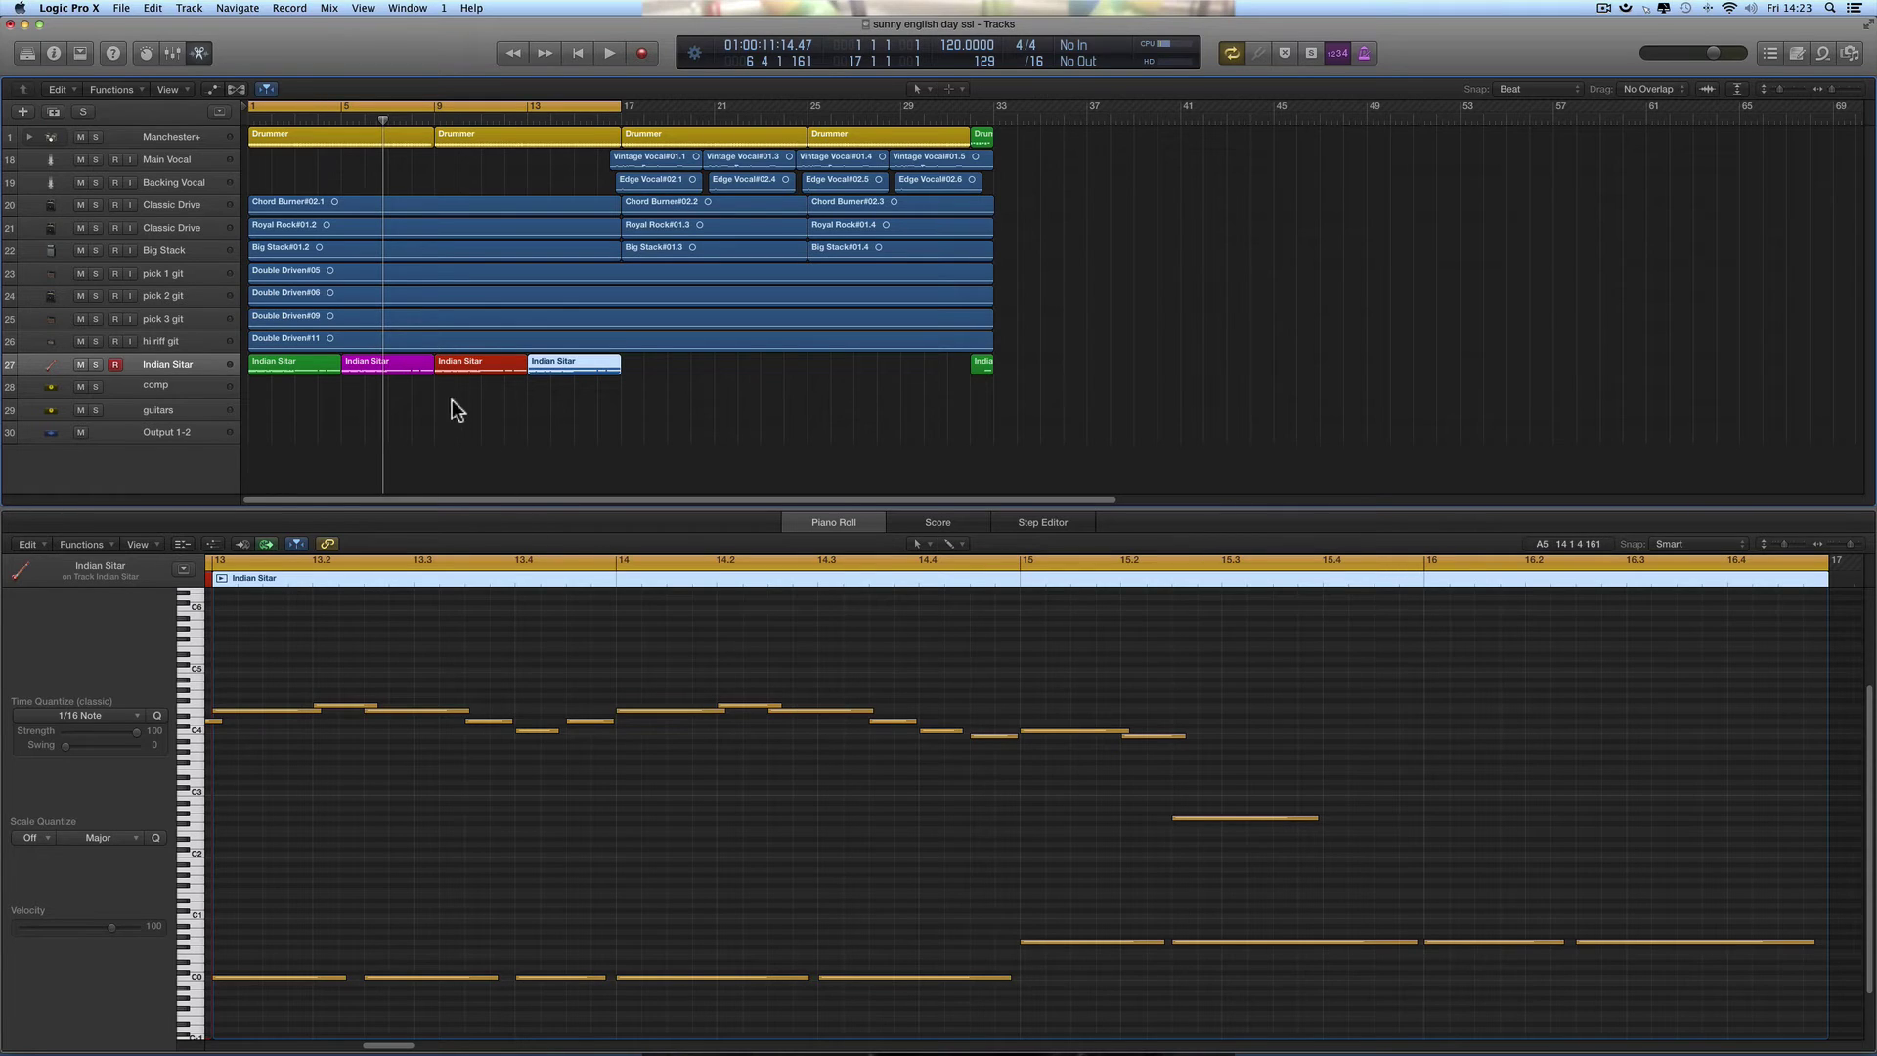
{"action": "left_click", "coordinate": [413, 375]}
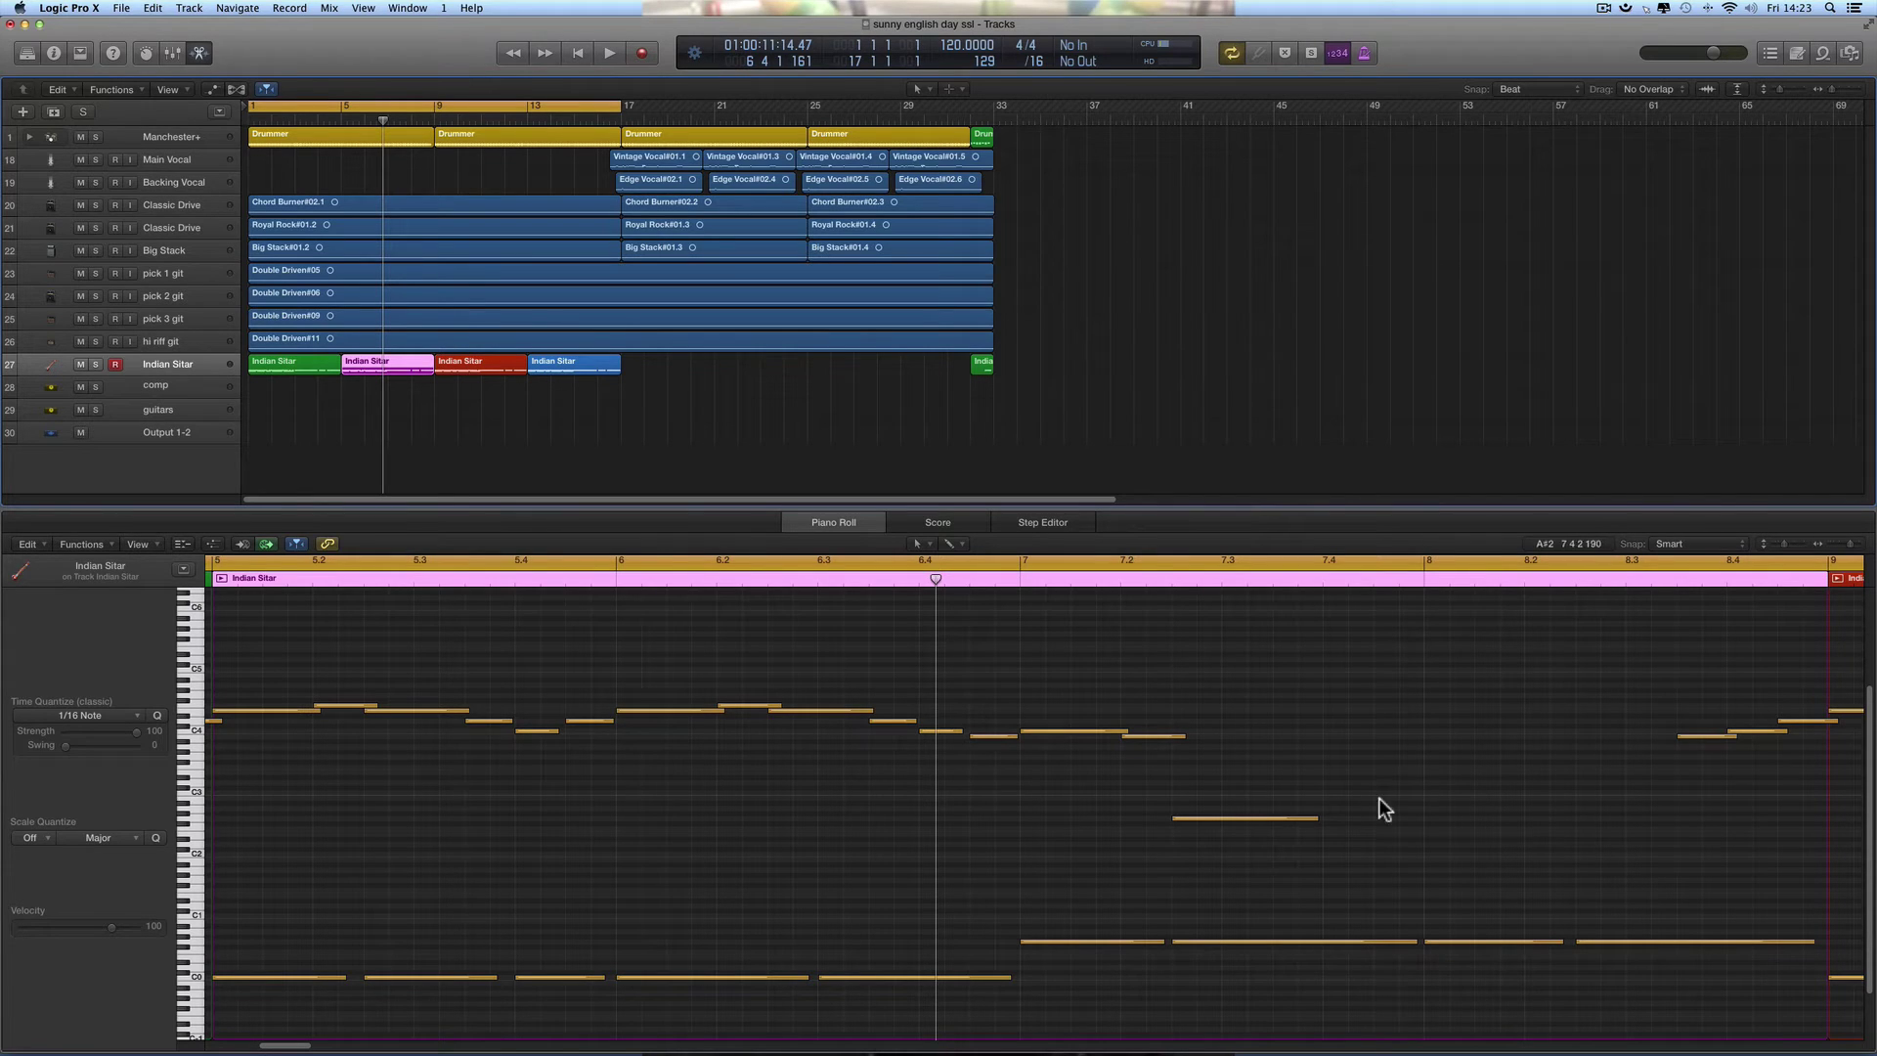
{"action": "key", "text": "space"}
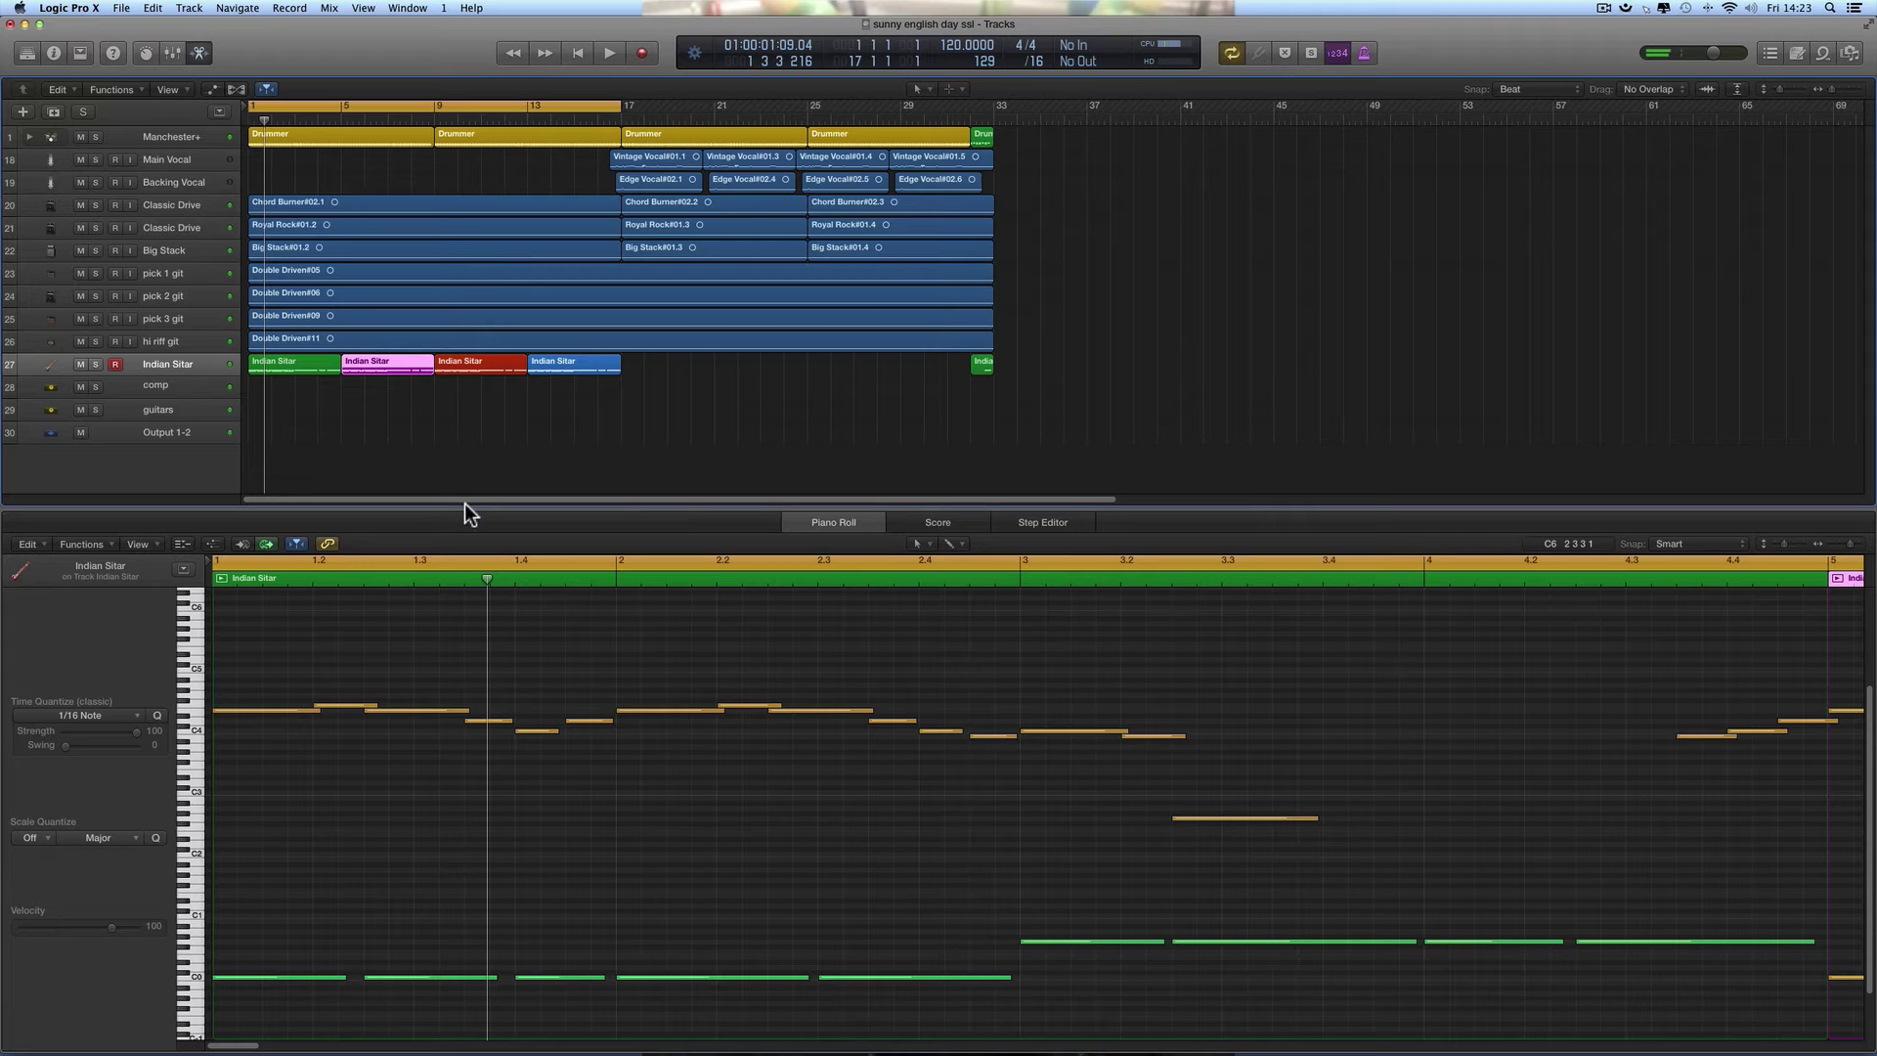
{"action": "left_click", "coordinate": [432, 122]}
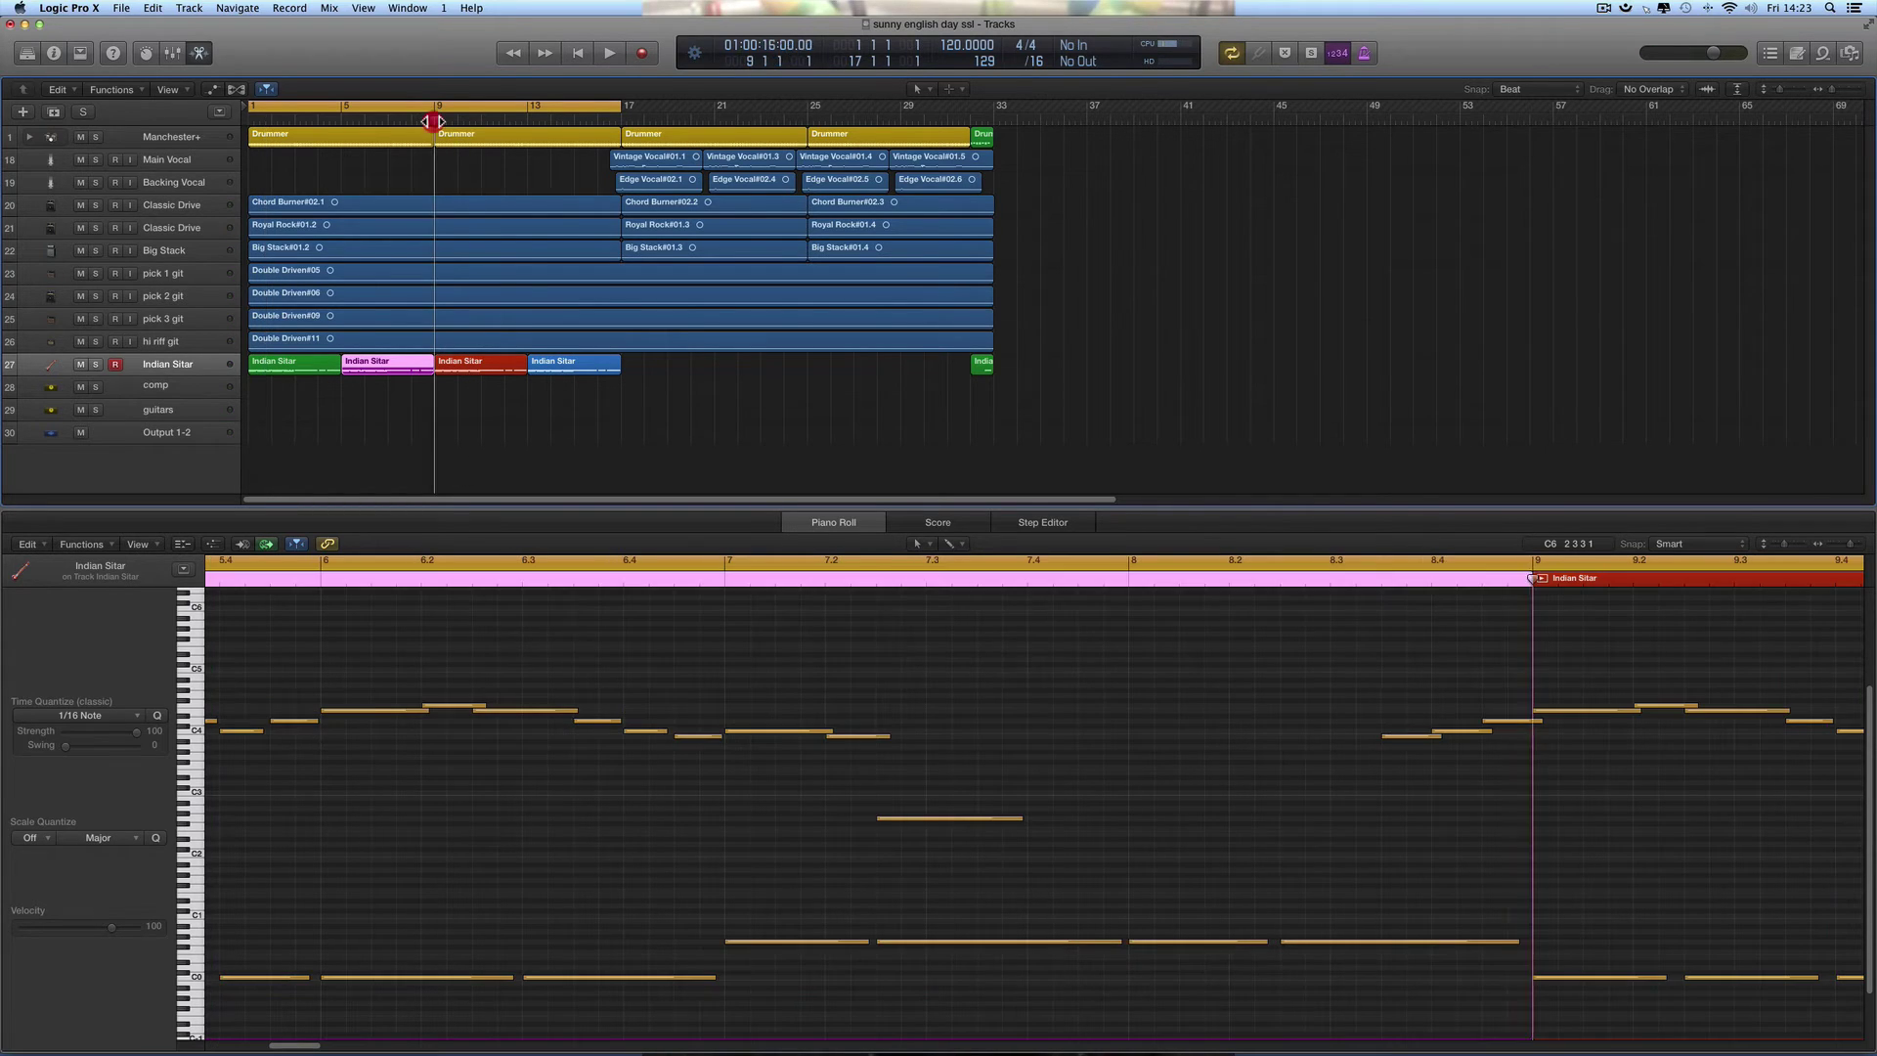
{"action": "double_click", "coordinate": [432, 121]}
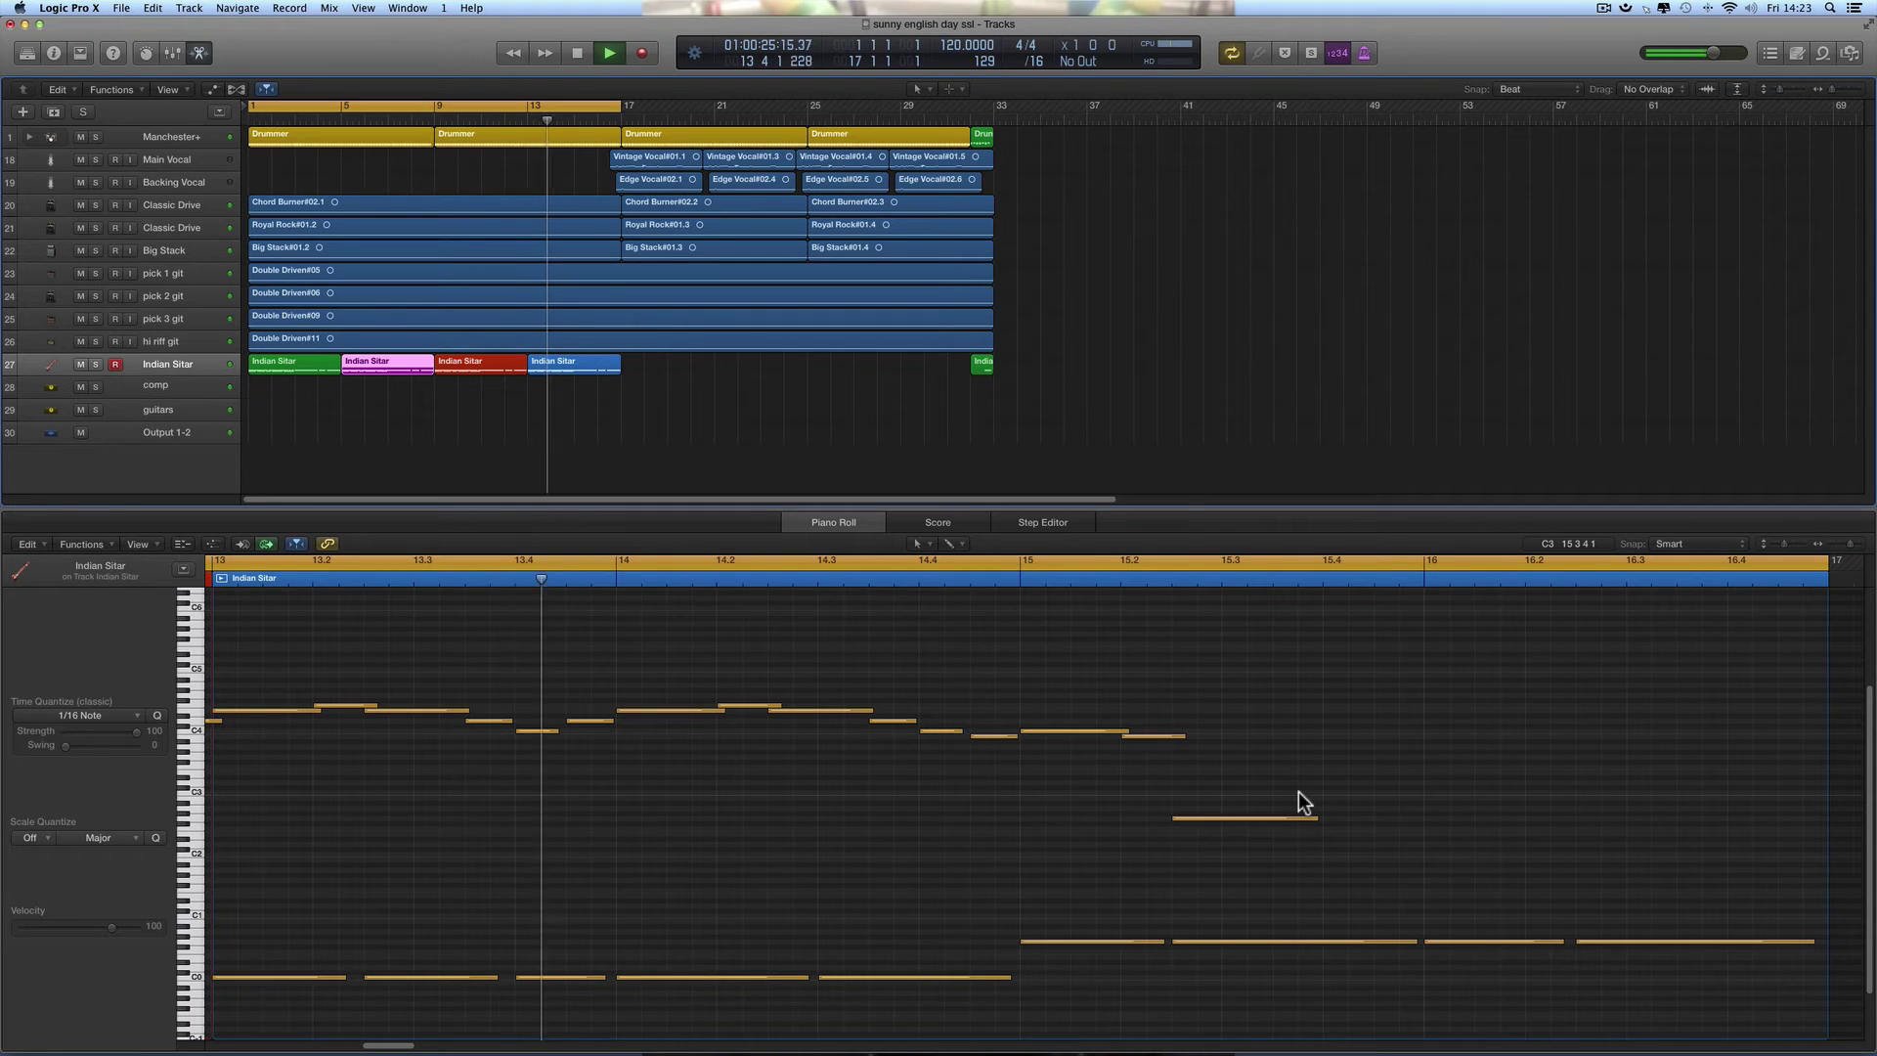
{"action": "key", "text": "space"}
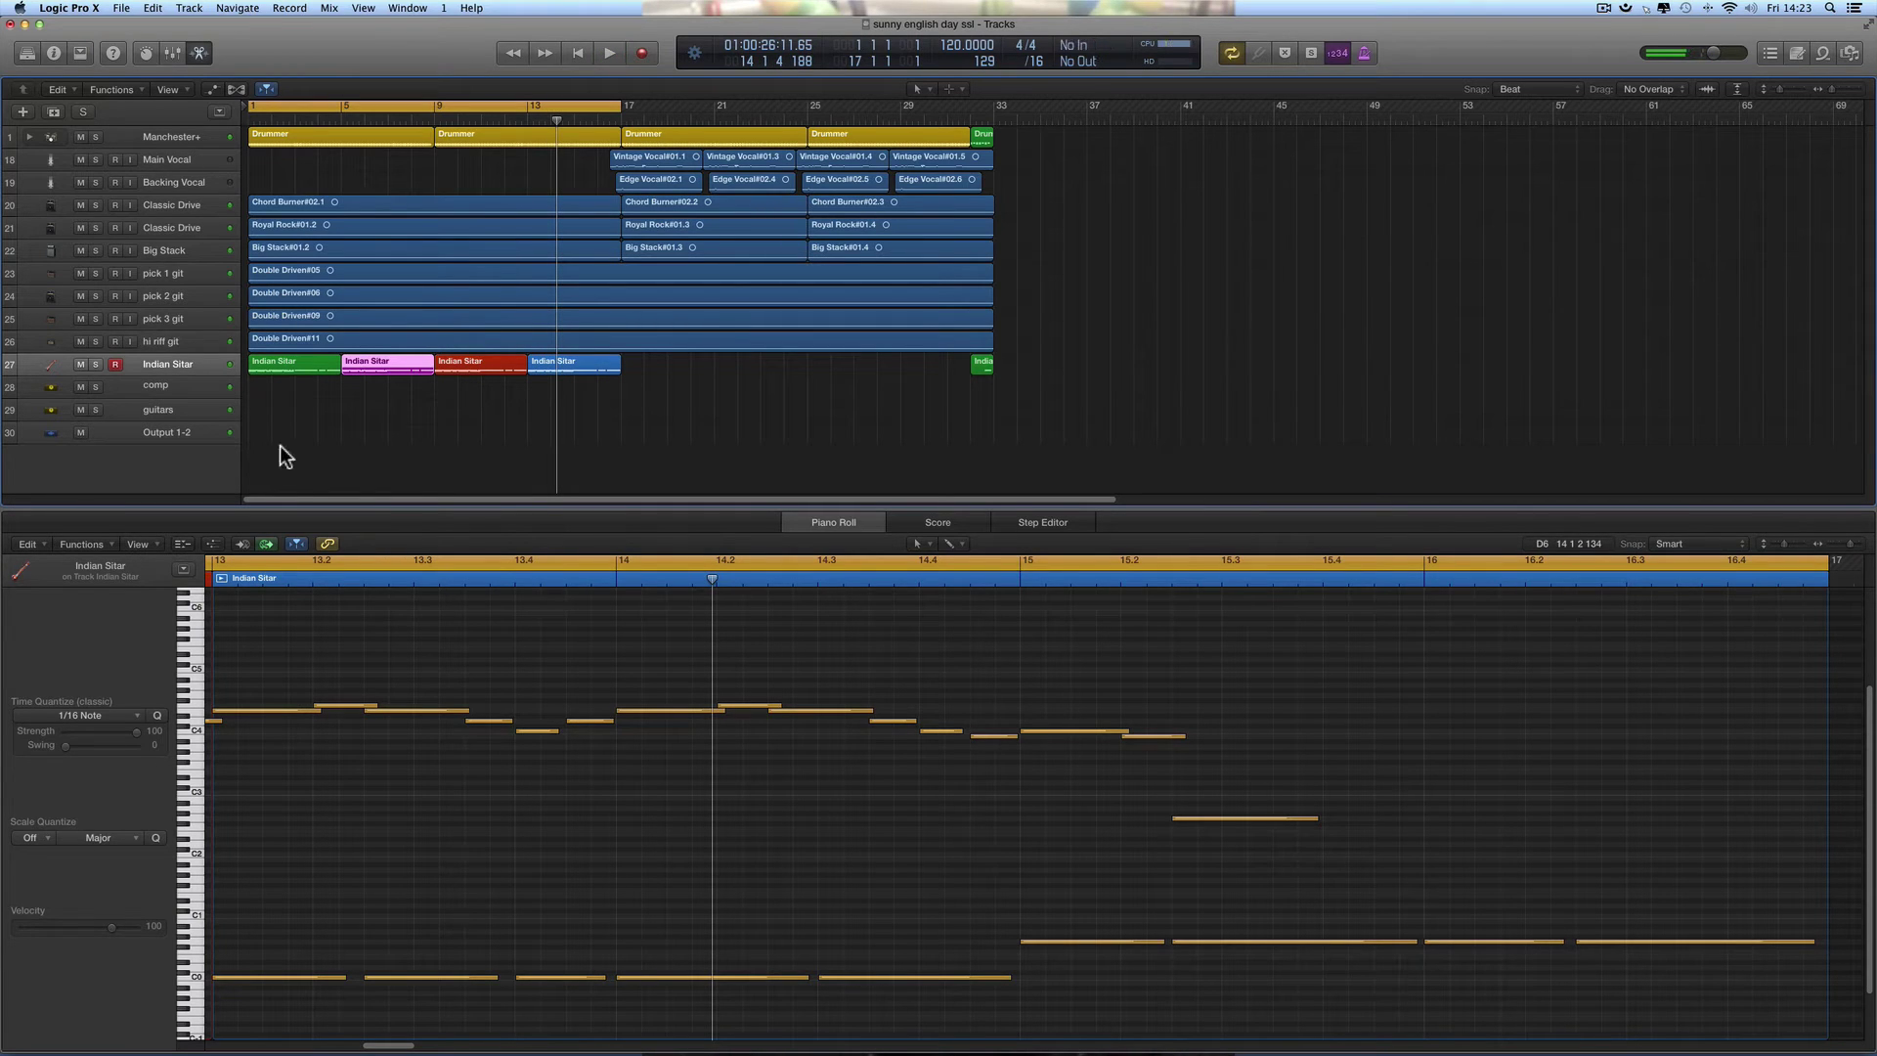
View the green, blue, red and magenta Indian Sitar regions one by one in the Piano Roll and clear the region selection
{"action": "left_click", "coordinate": [315, 368]}
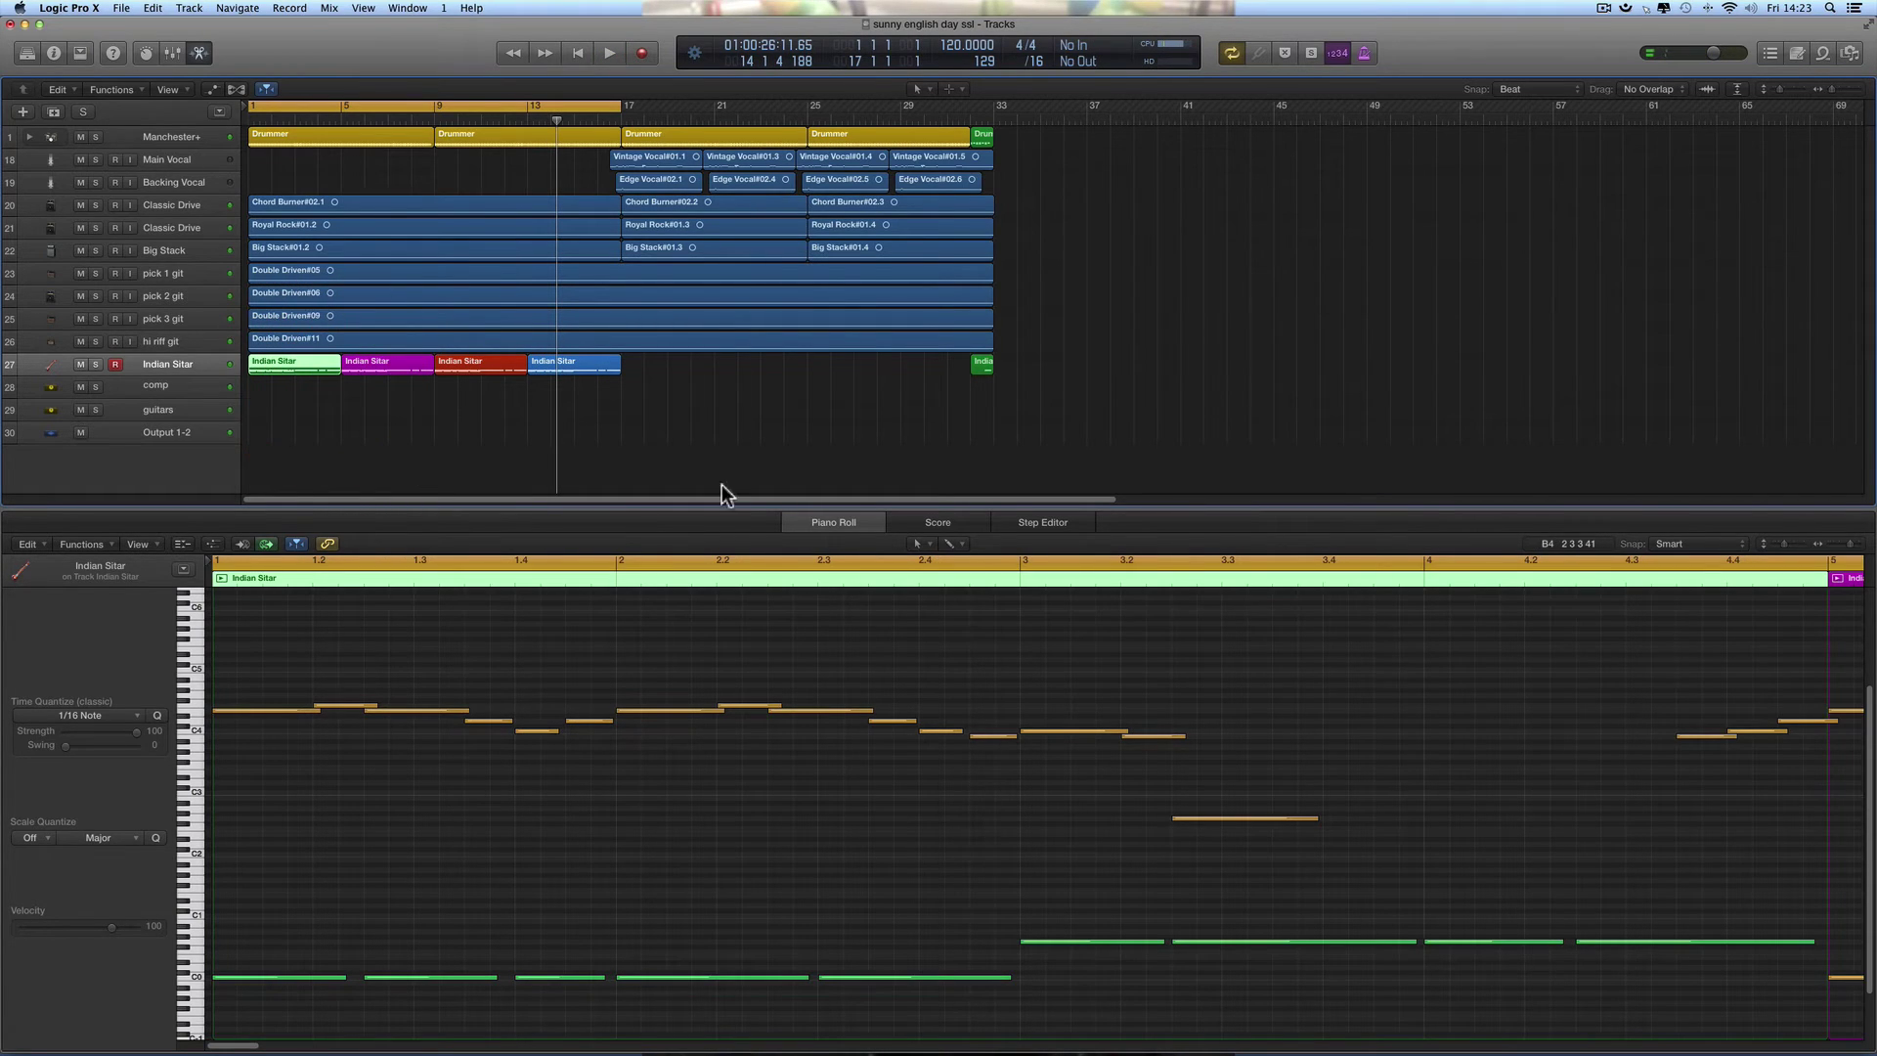
{"action": "left_click", "coordinate": [575, 371]}
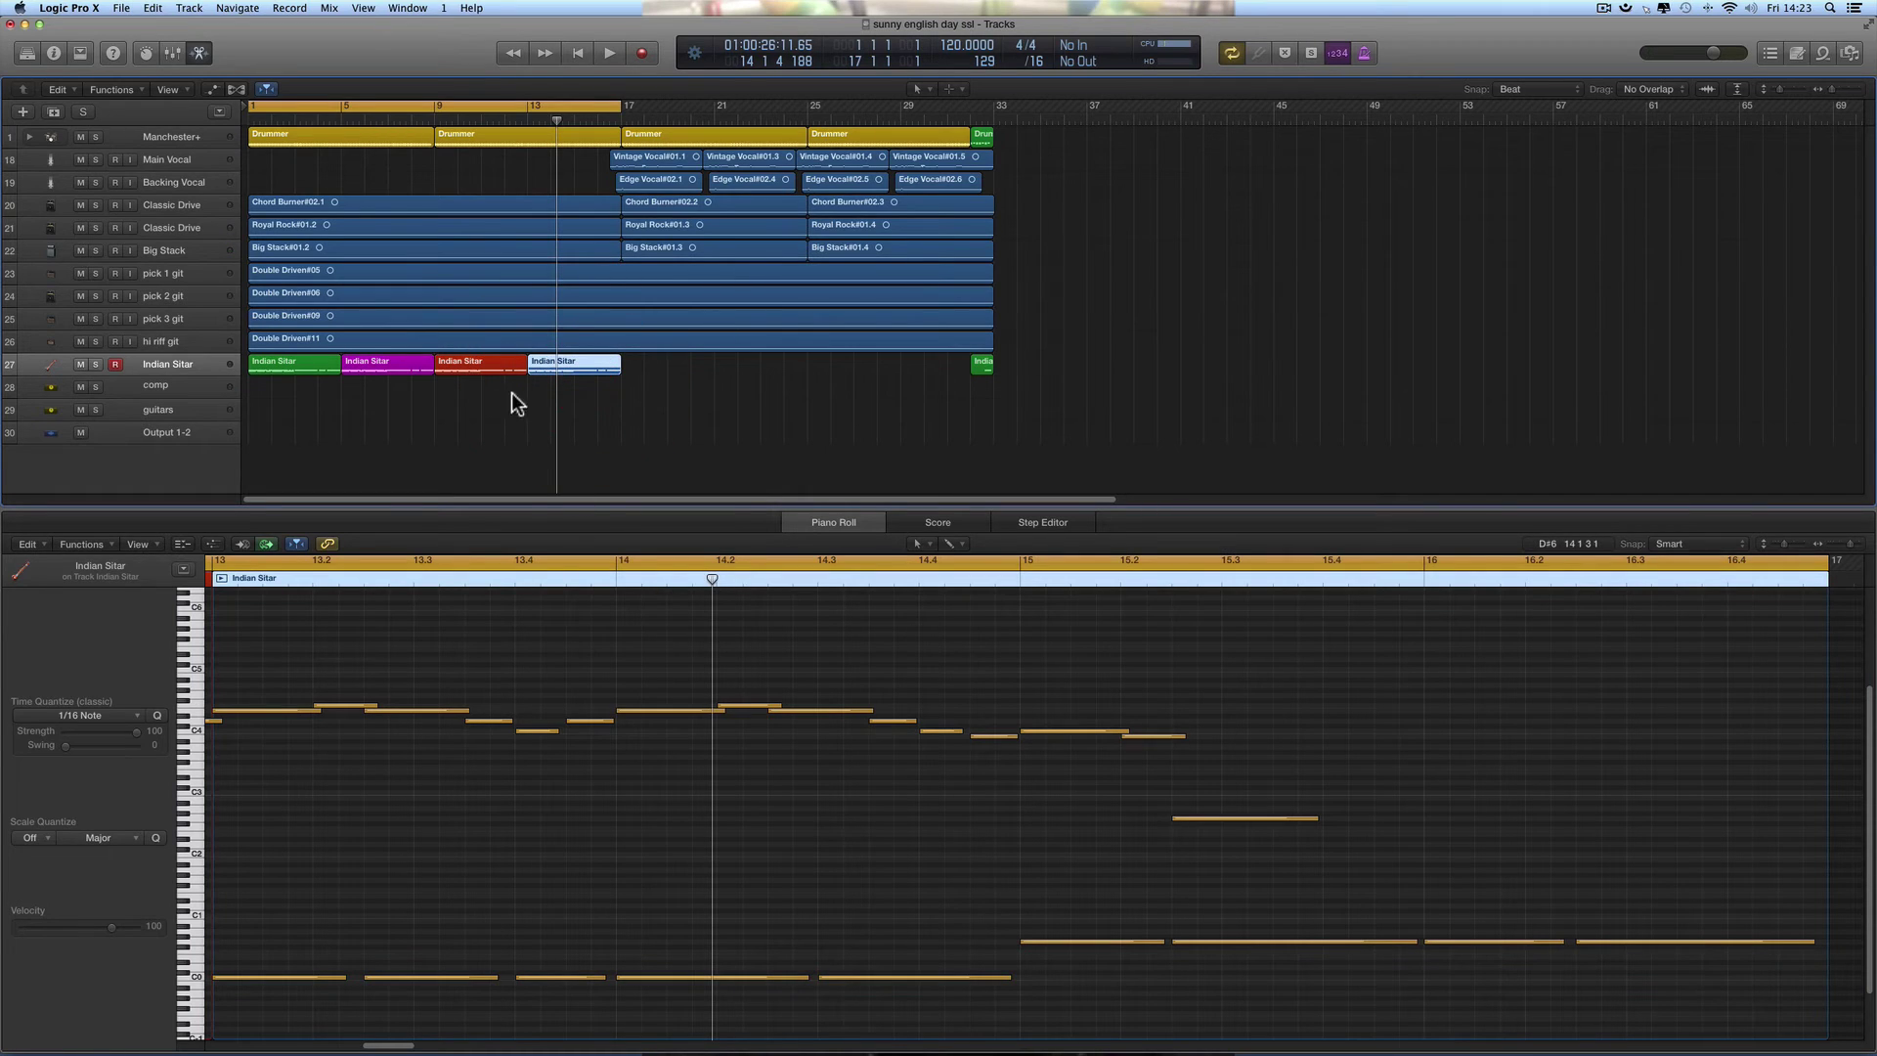
{"action": "left_click", "coordinate": [489, 370]}
{"action": "left_click", "coordinate": [424, 369]}
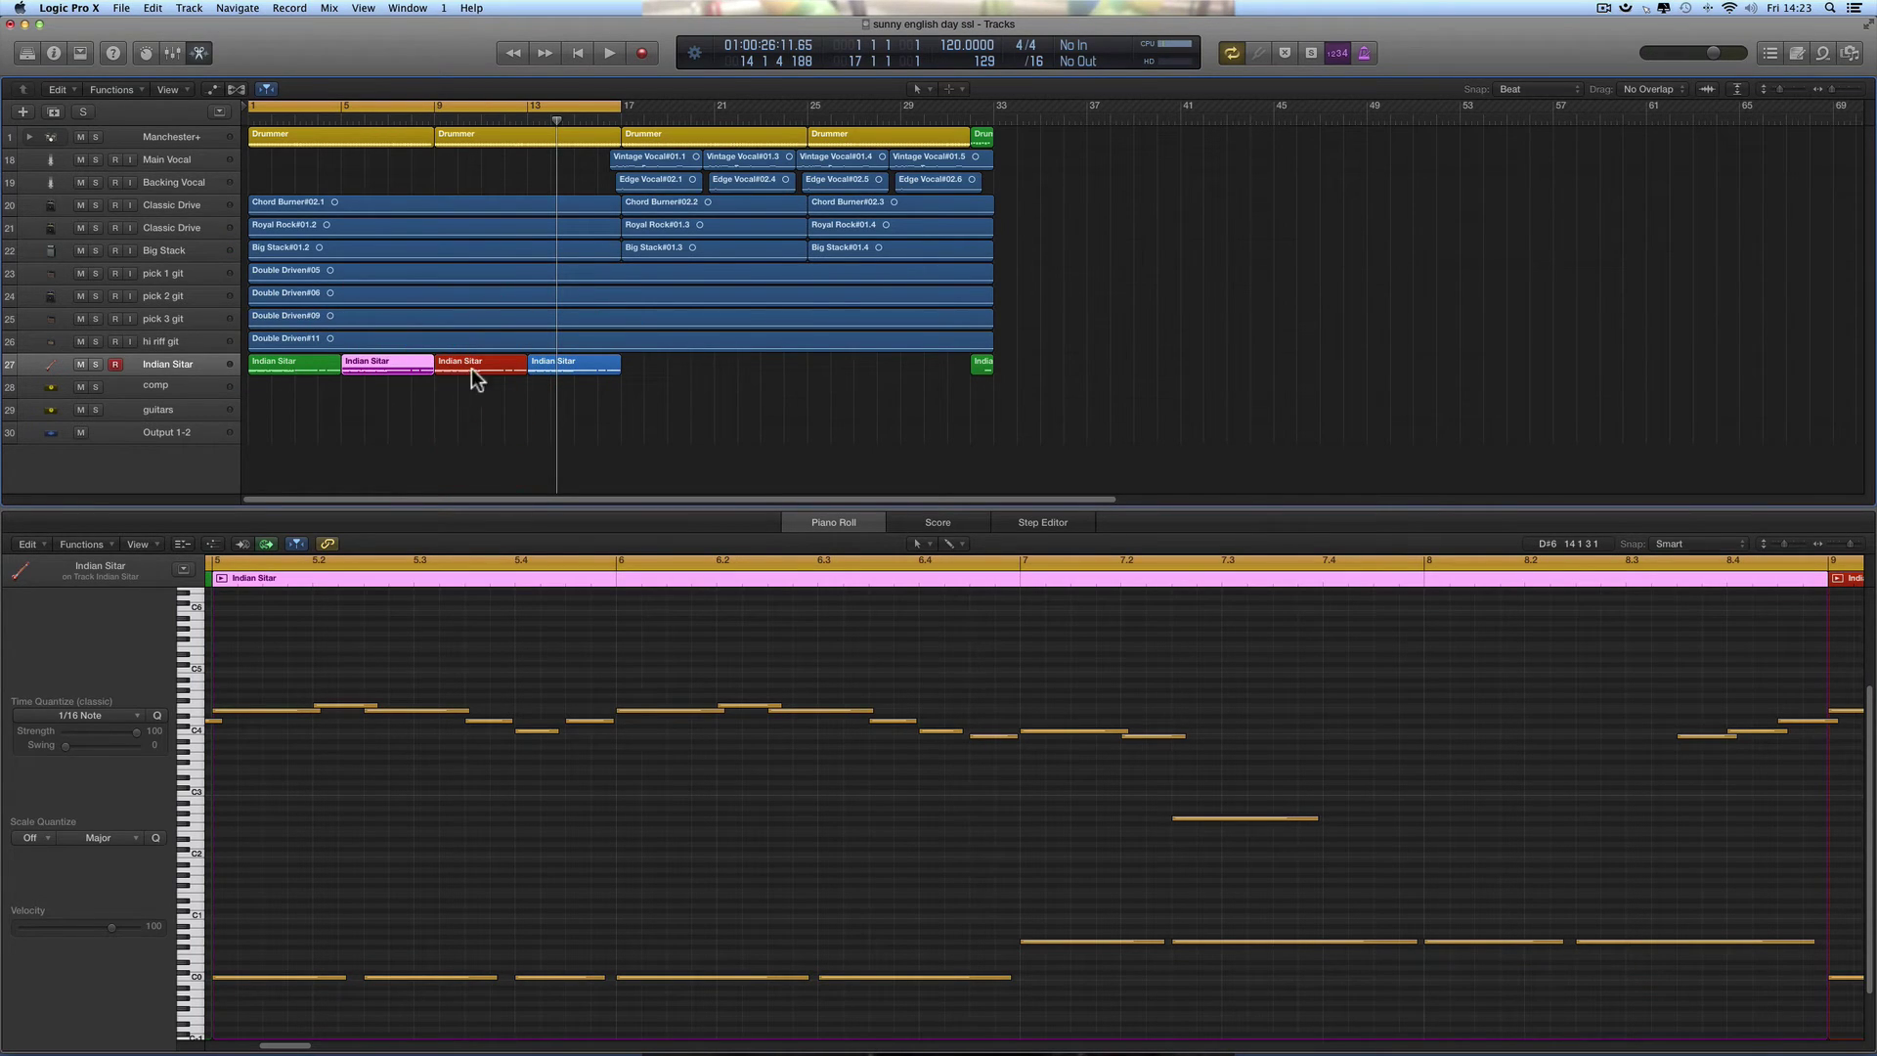
{"action": "left_click", "coordinate": [459, 394]}
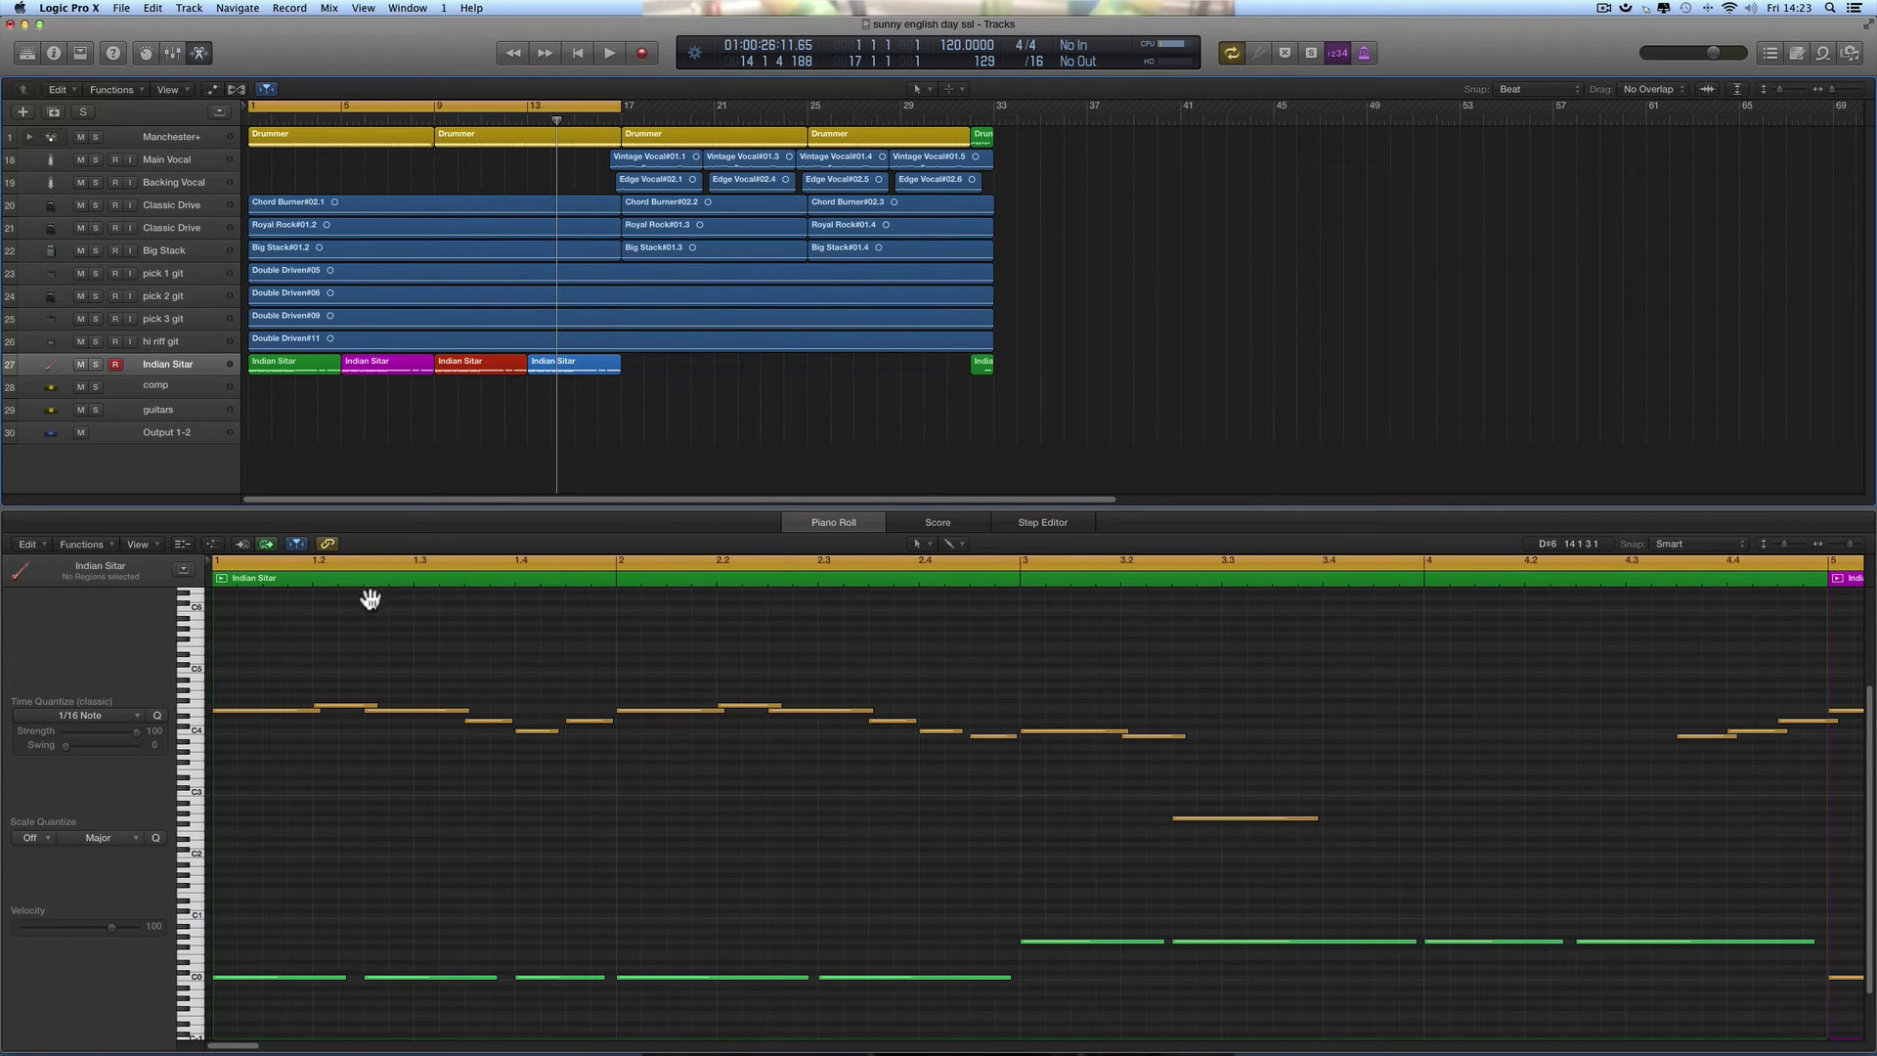
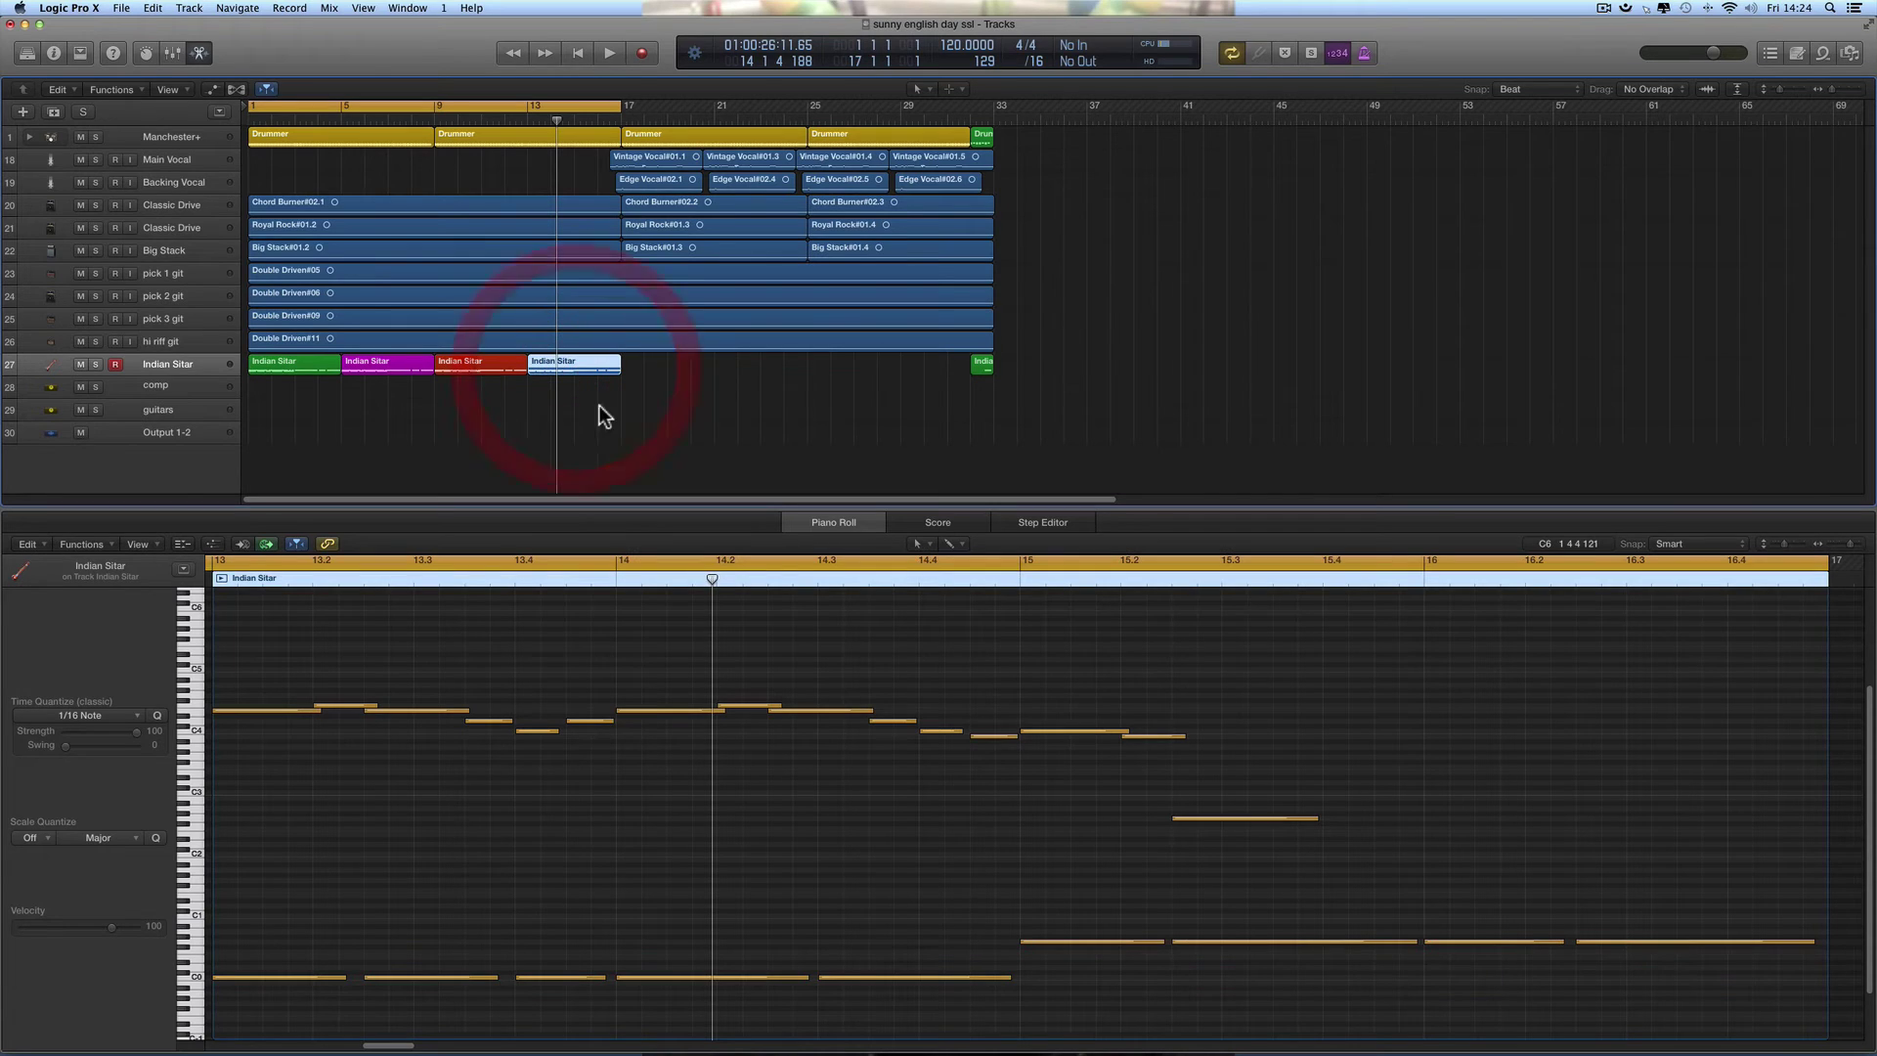
View the red and magenta Indian Sitar regions individually, deselect all regions, and play the song from the beginning into bar 5
{"action": "left_click", "coordinate": [482, 368]}
{"action": "left_click", "coordinate": [401, 363]}
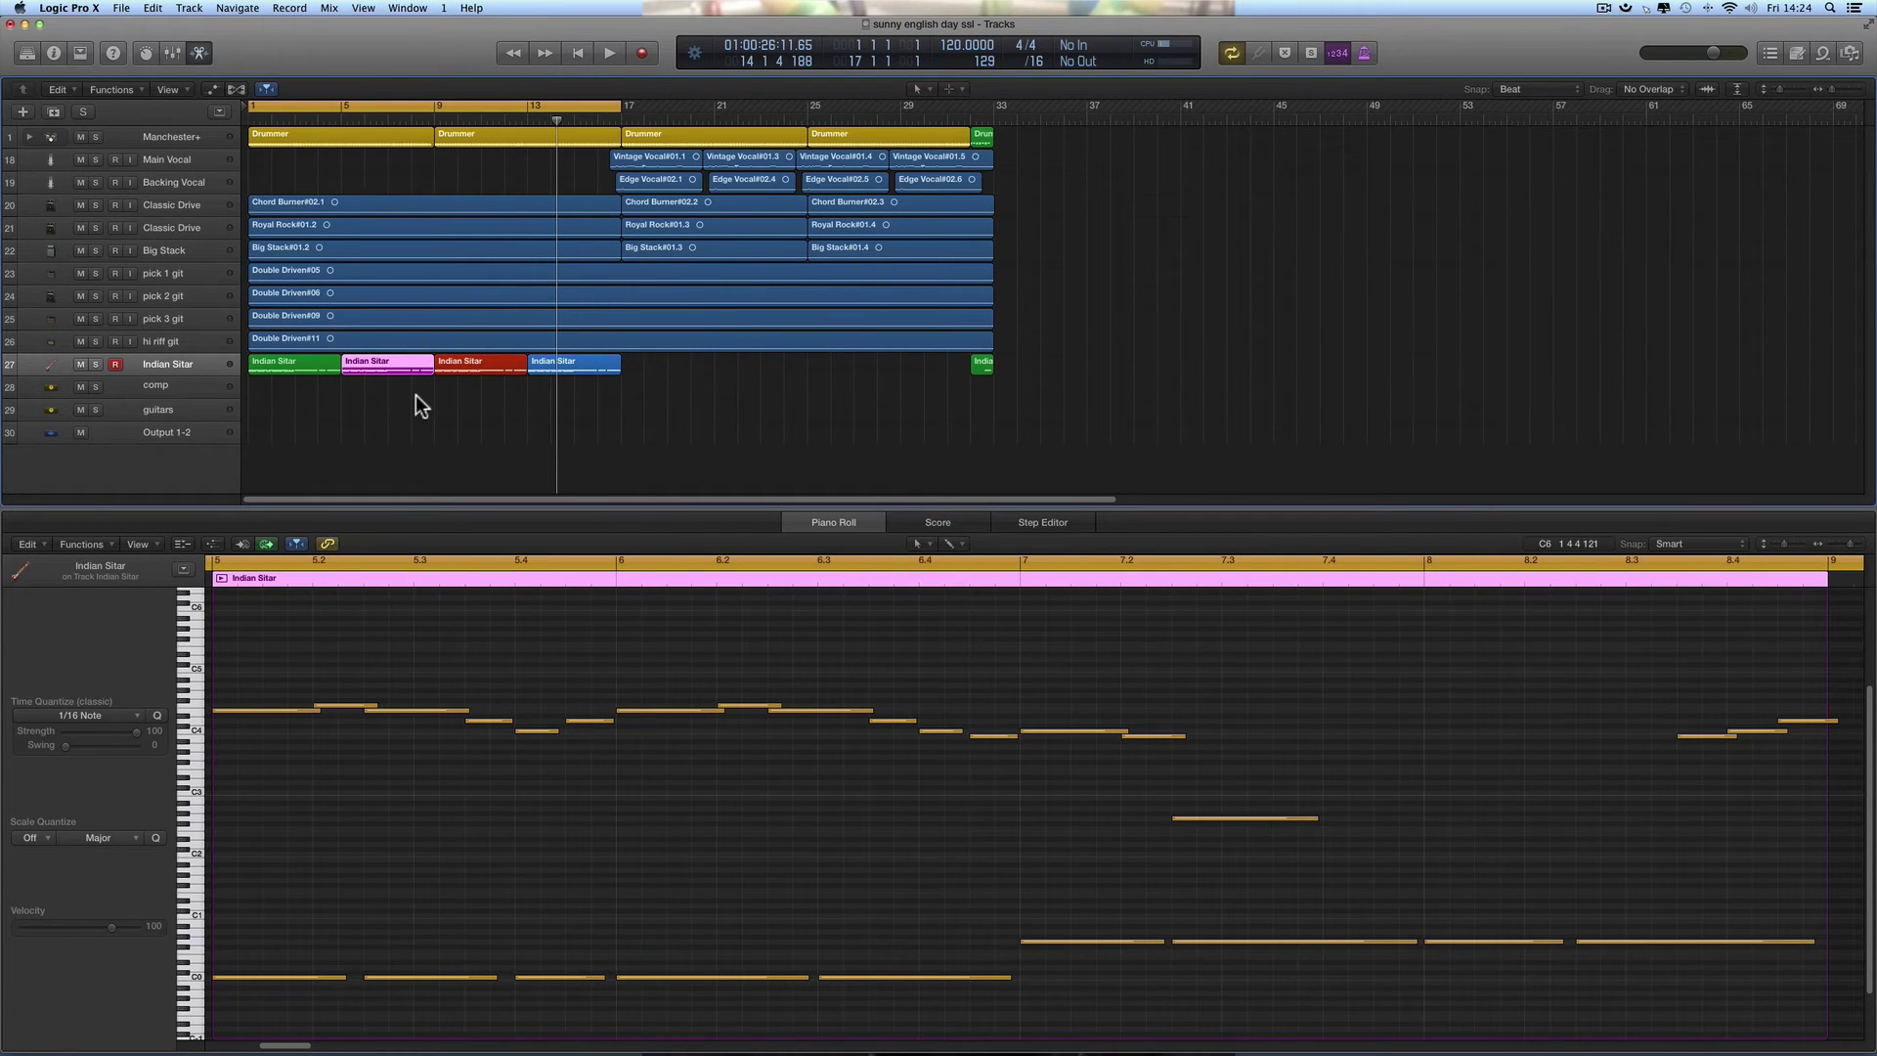
{"action": "left_click", "coordinate": [415, 395]}
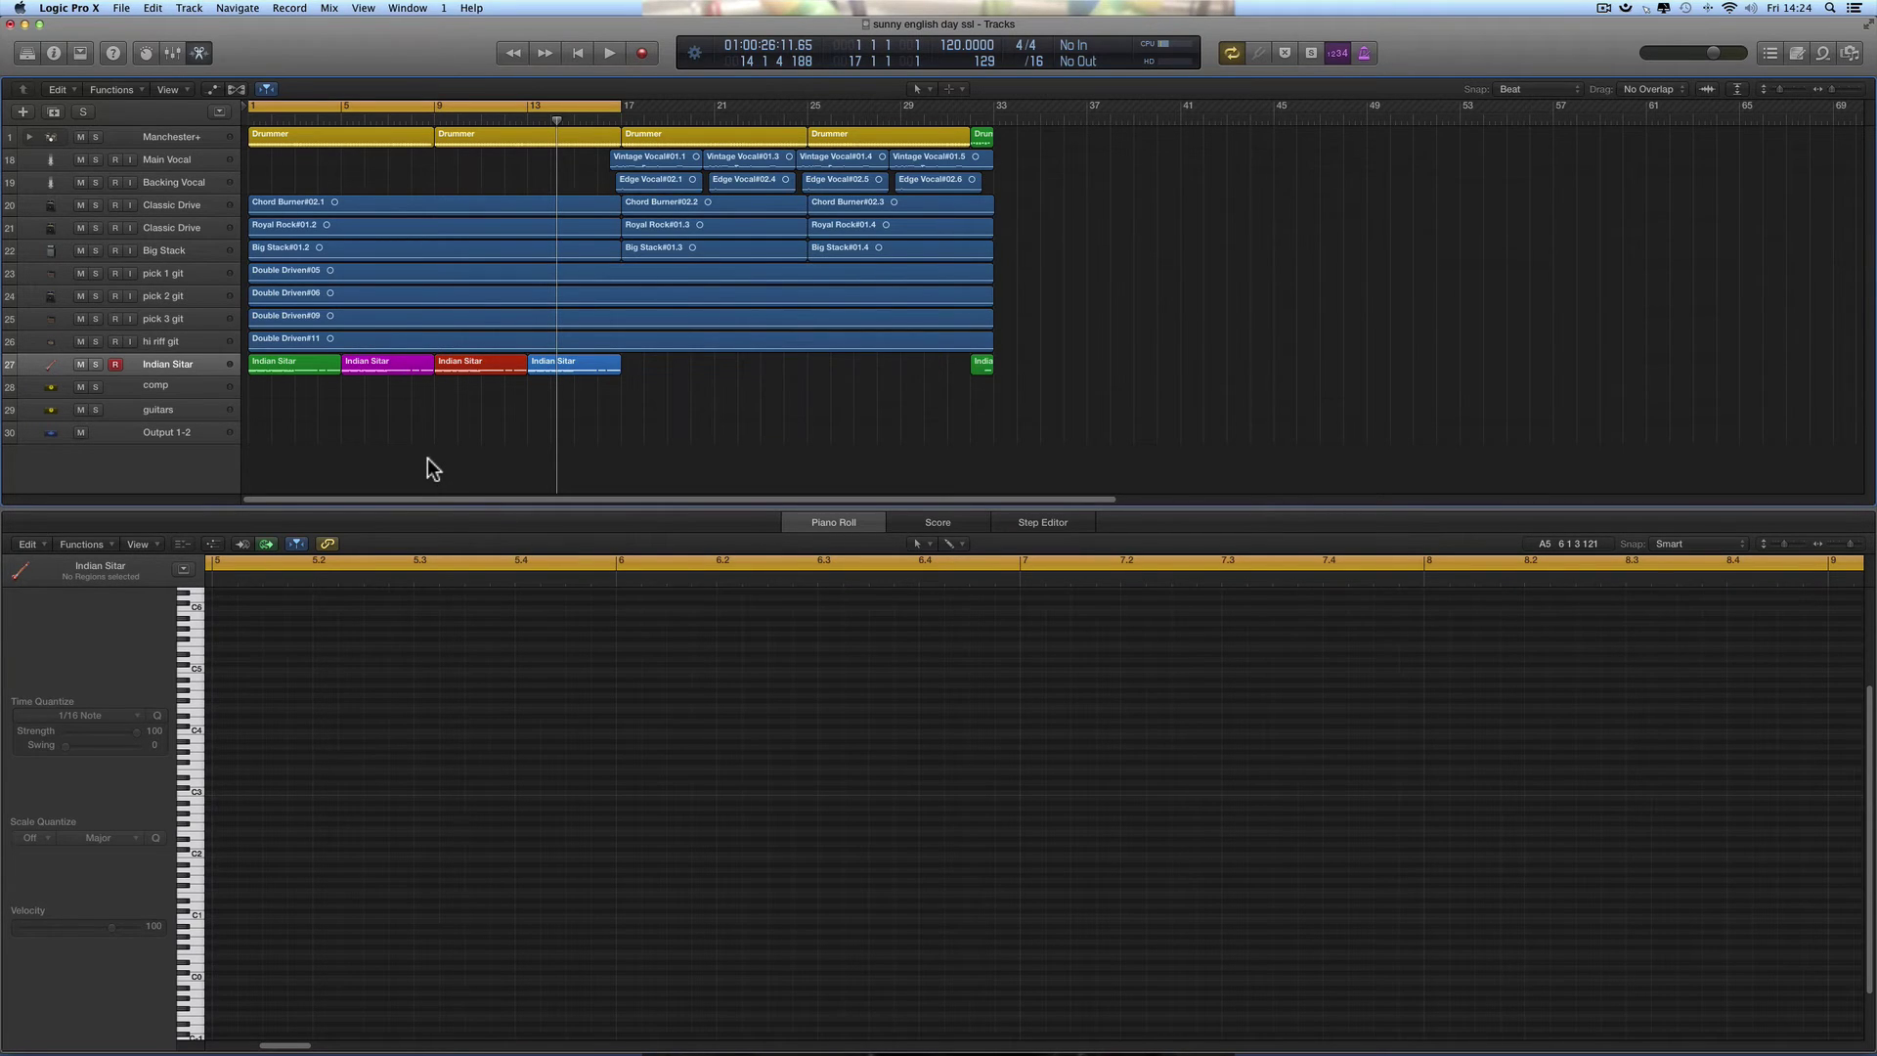
{"action": "key", "text": "space"}
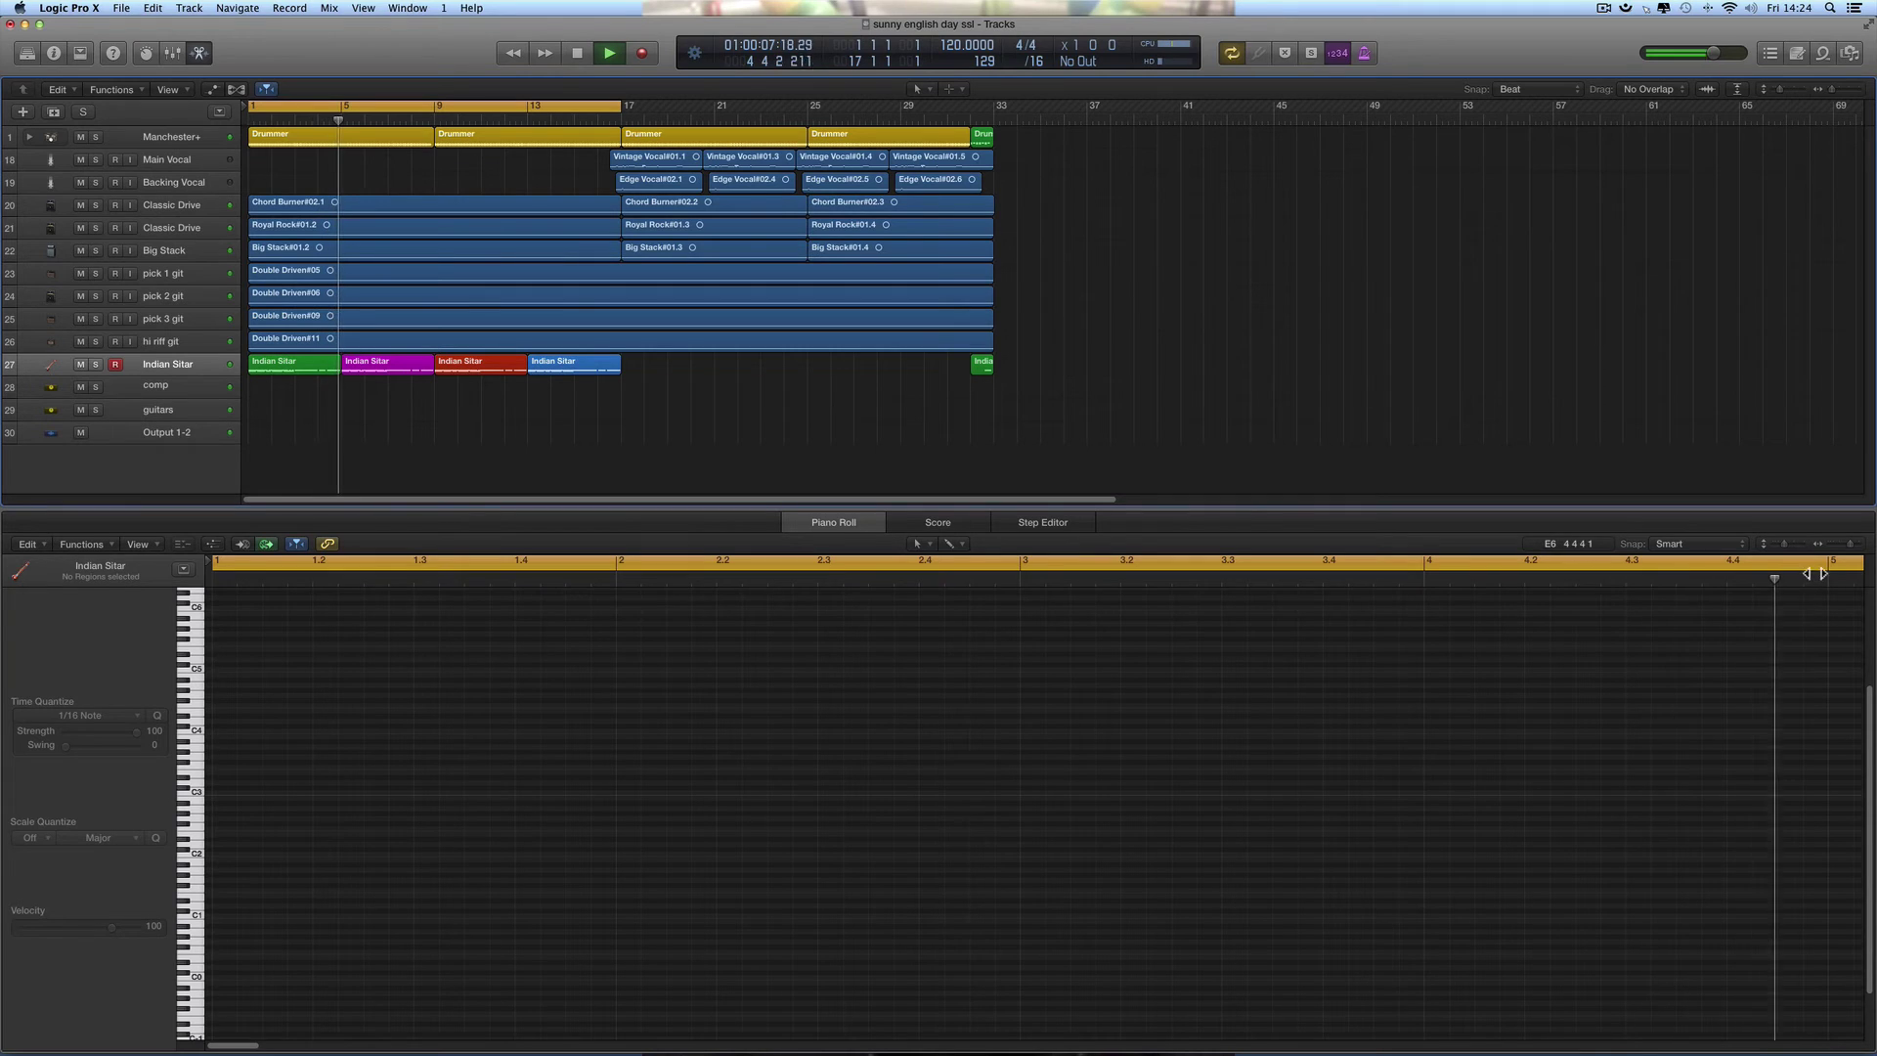
{"action": "key", "text": "space"}
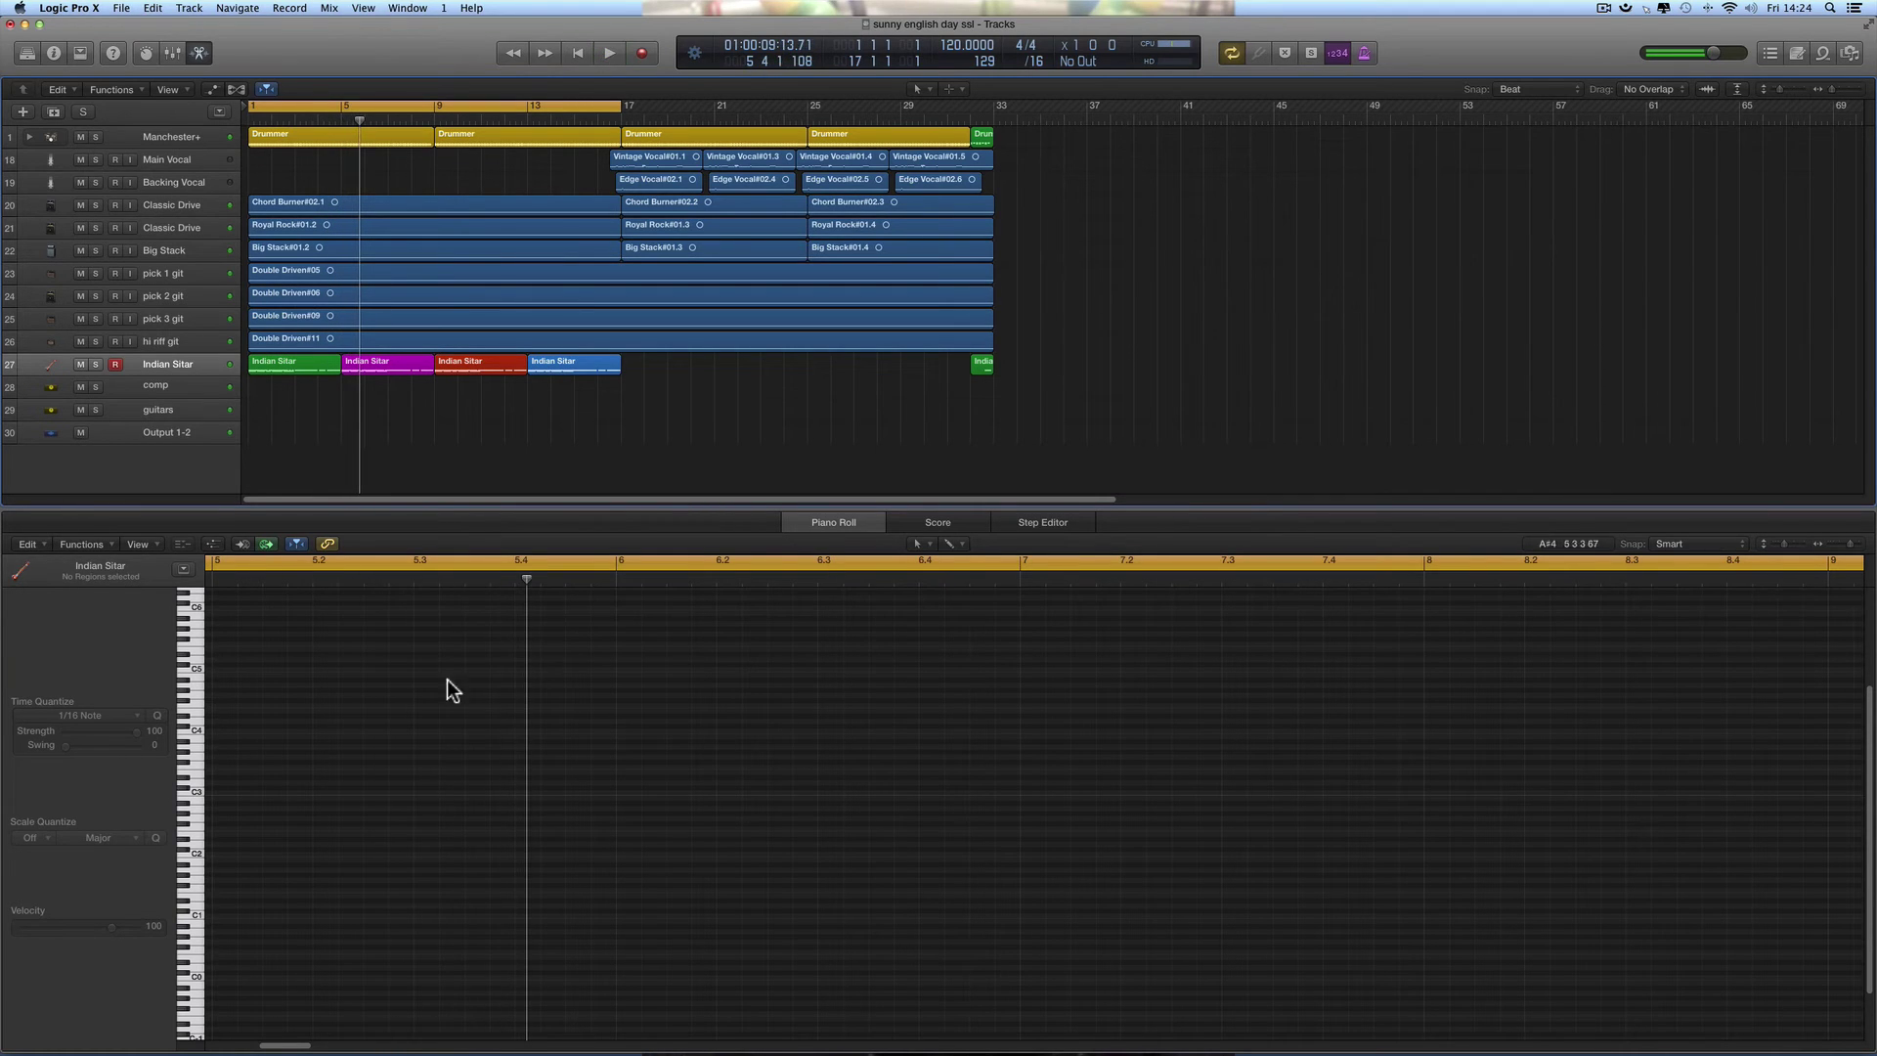
Review the One Track, Selected Regions and Scroll in Play settings among the Piano Roll's view options without changing them
{"action": "left_click", "coordinate": [138, 544]}
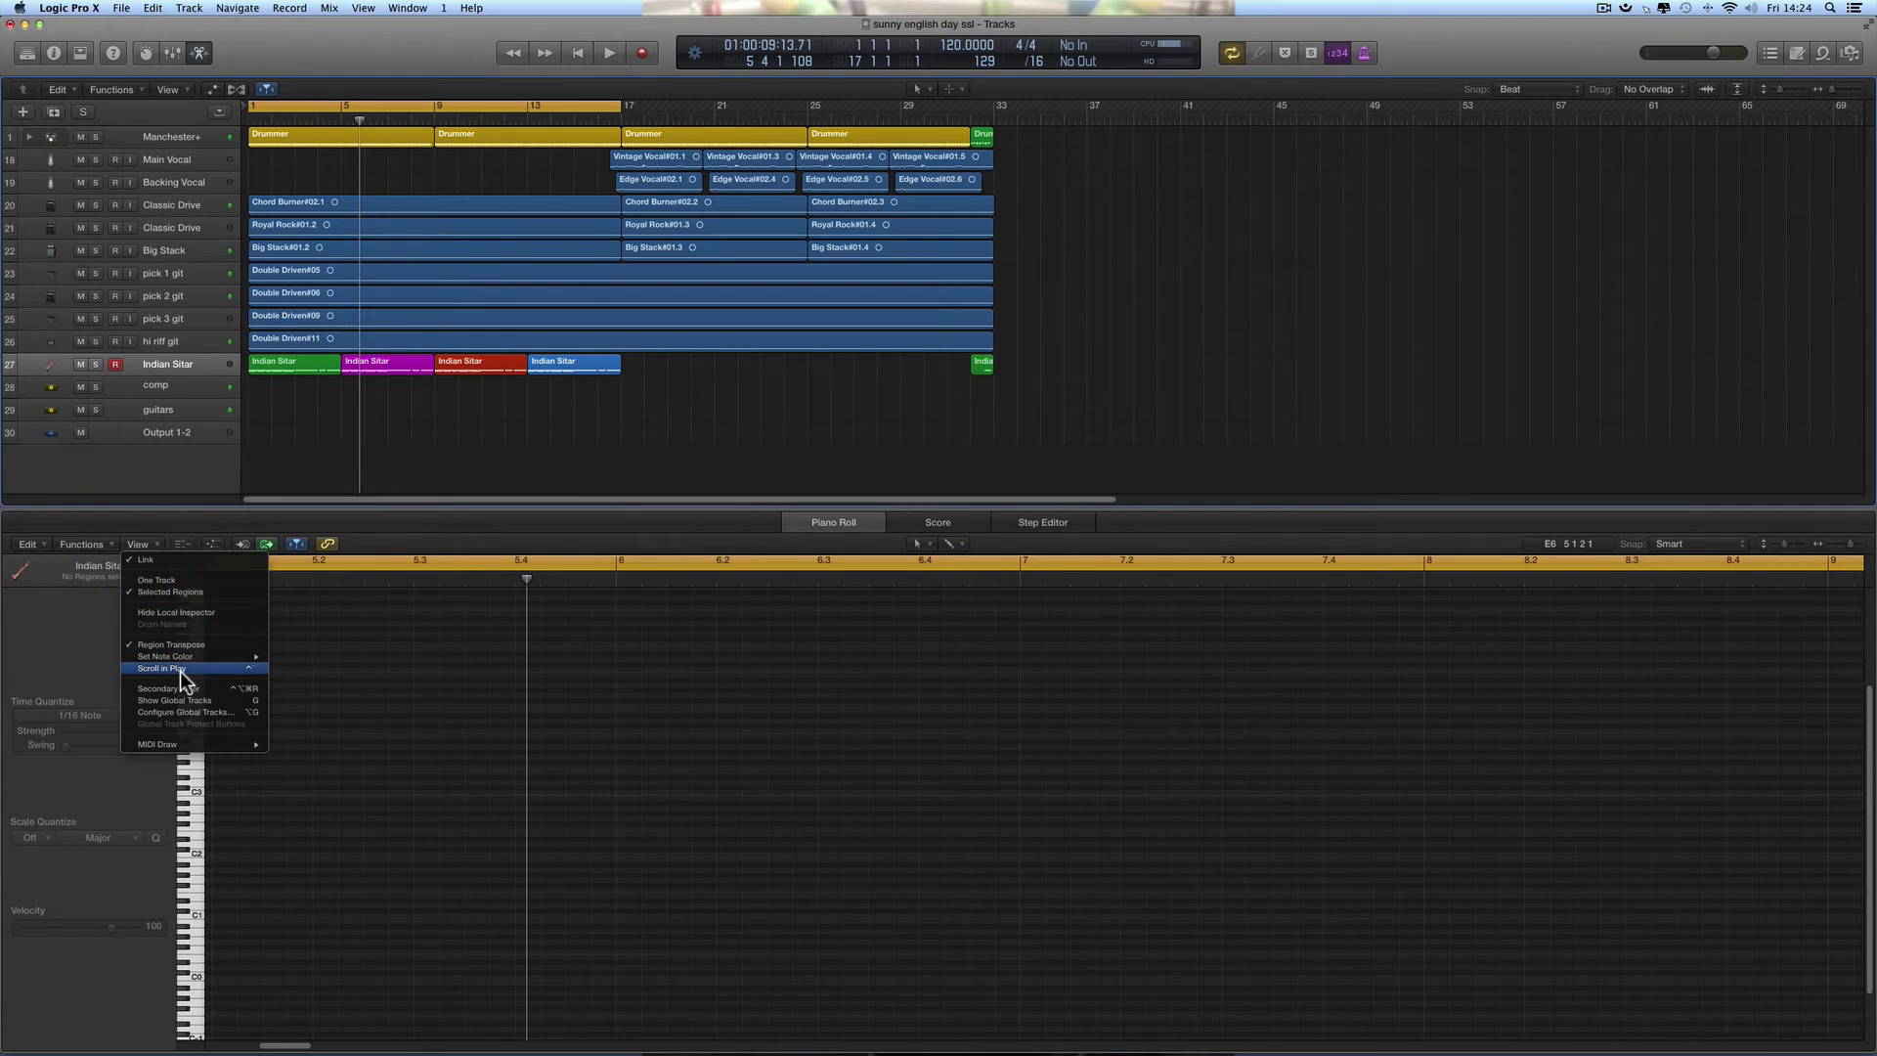
{"action": "left_click", "coordinate": [477, 536]}
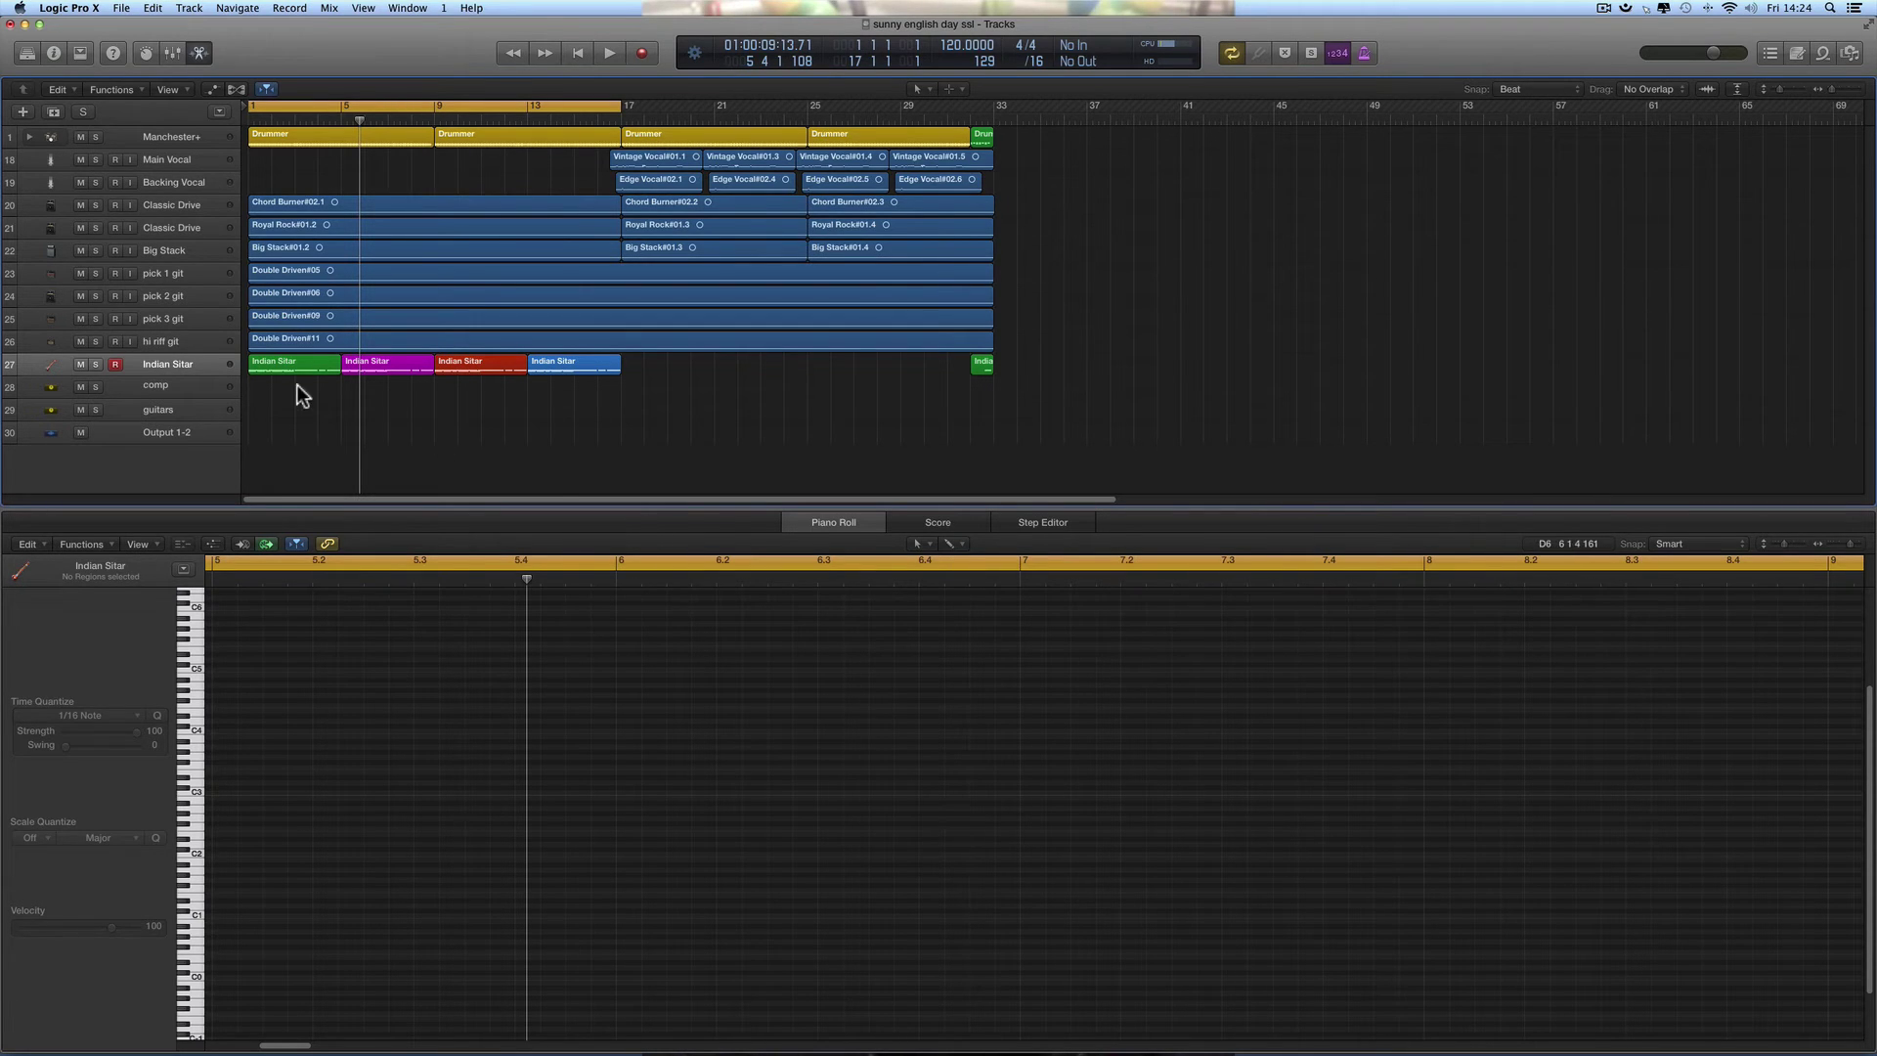
{"action": "left_click", "coordinate": [145, 544]}
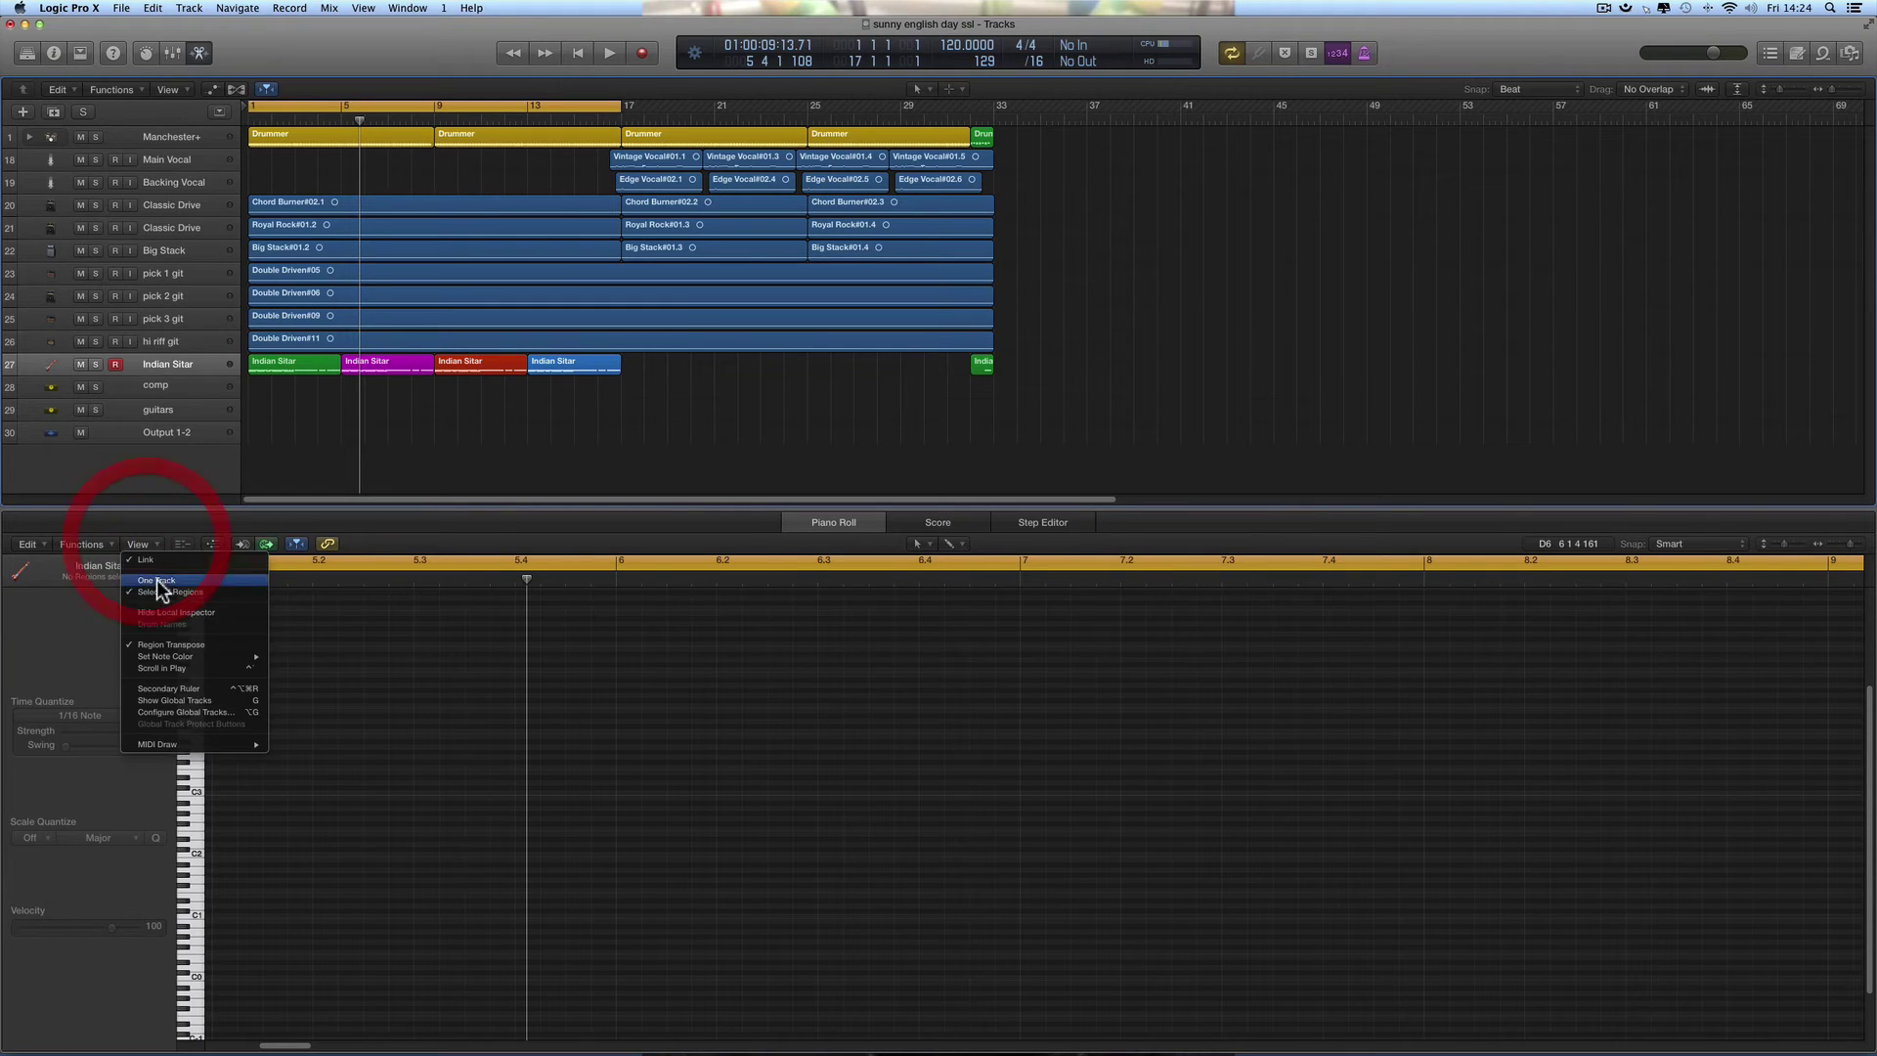
{"action": "left_click", "coordinate": [377, 549]}
Select the green Indian Sitar region at bar 1 together with the red one at bar 9, and play the song into bar 16
{"action": "left_click", "coordinate": [305, 366]}
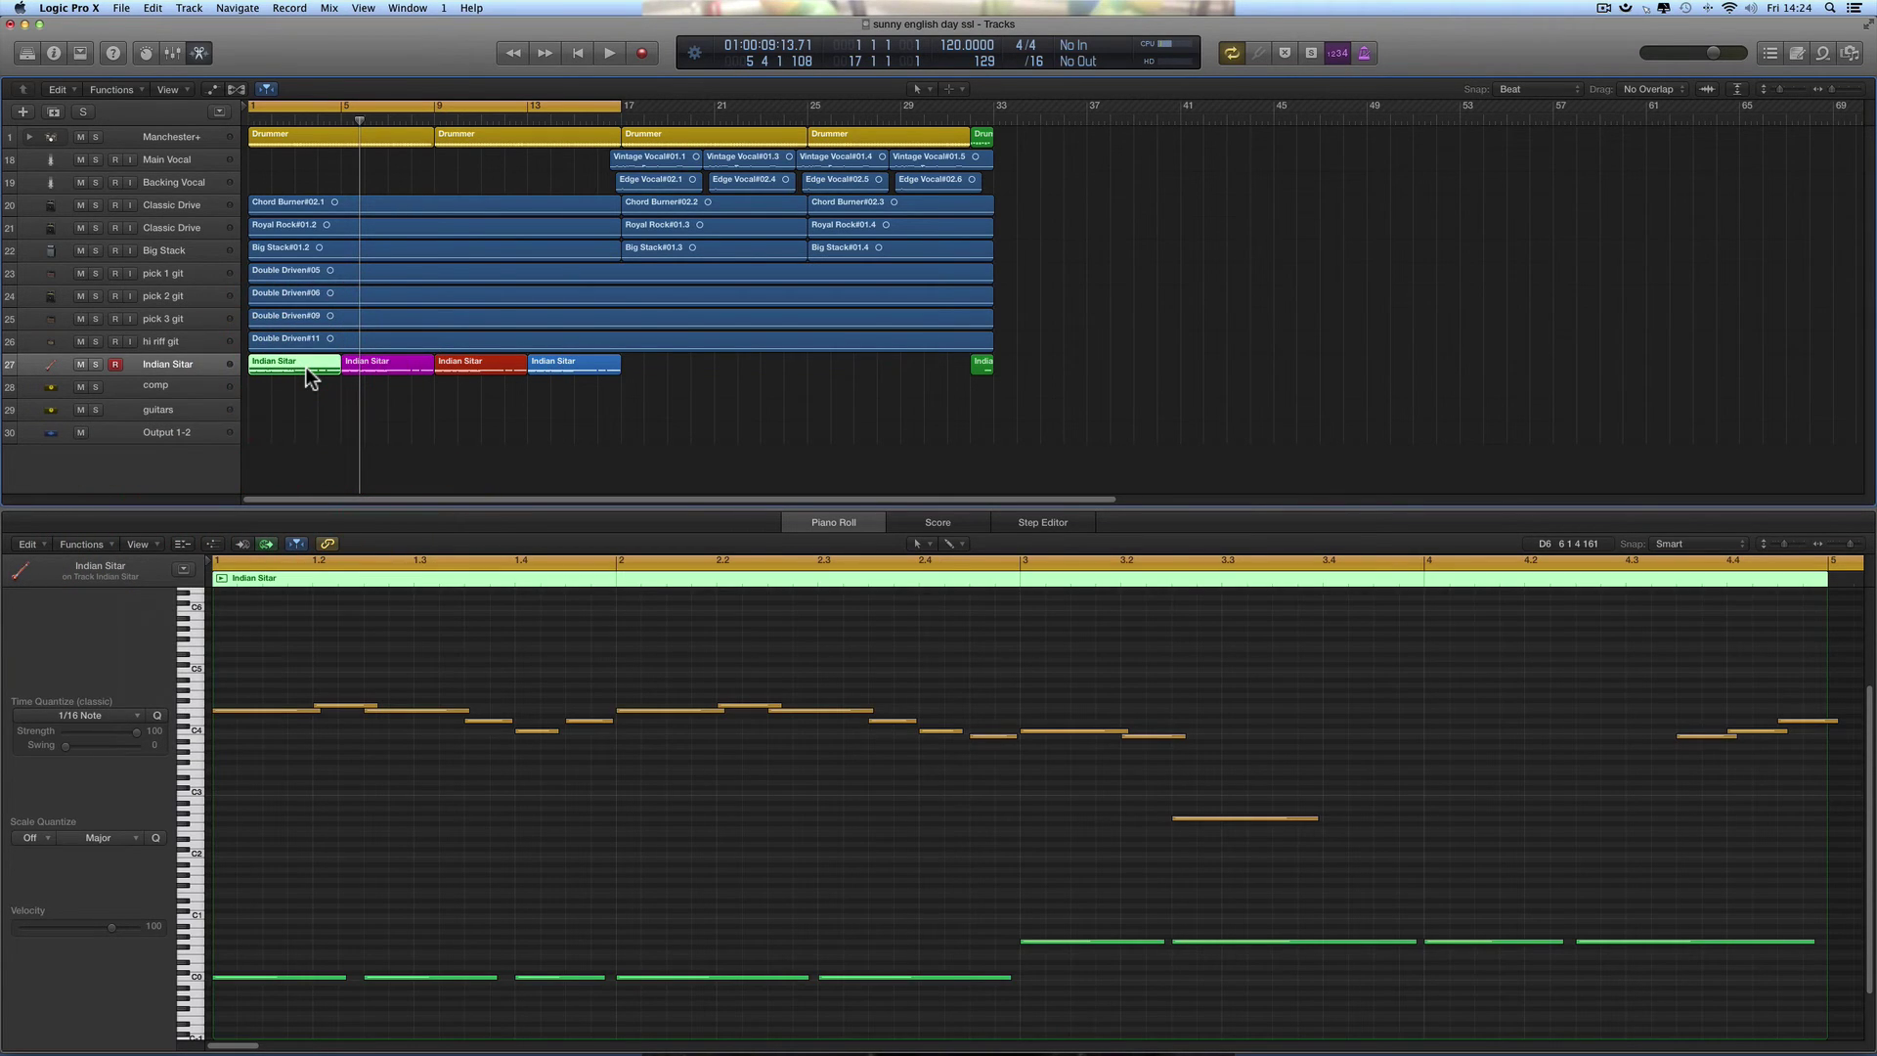
{"action": "left_click", "coordinate": [477, 360], "text": "shift"}
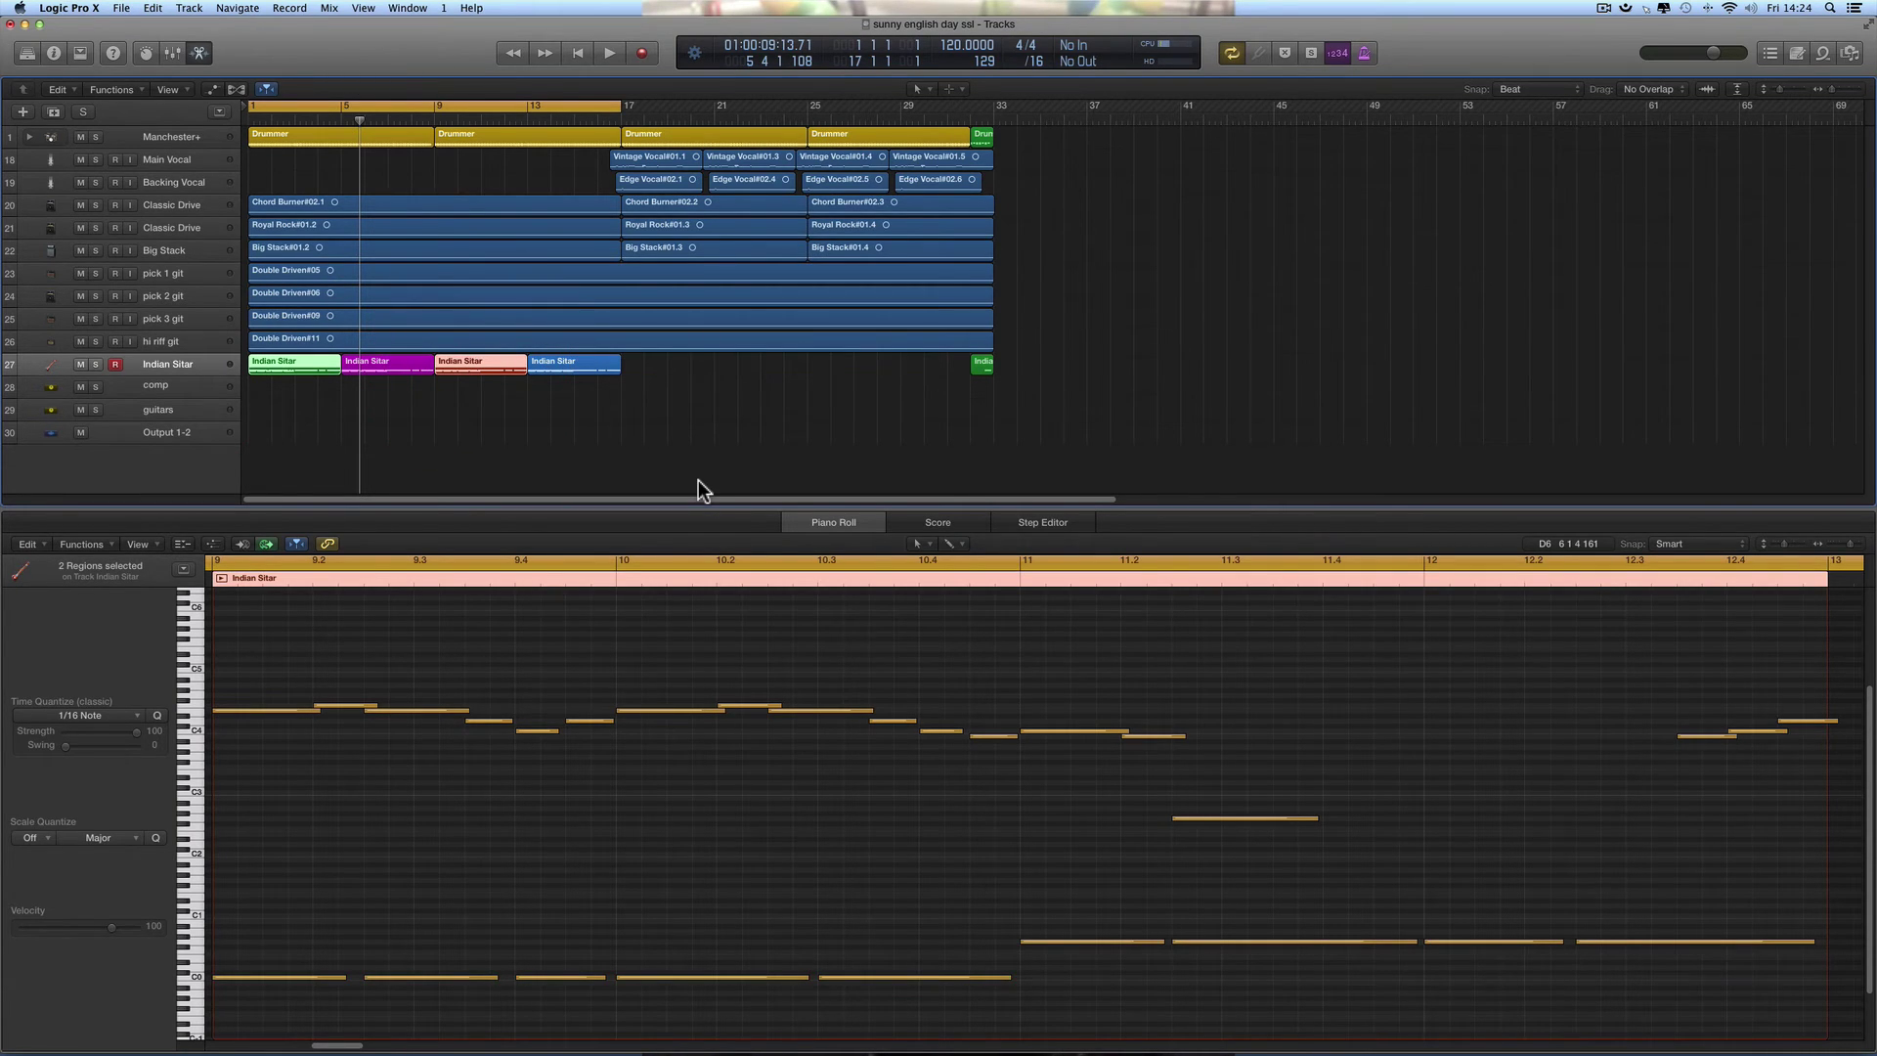
{"action": "key", "text": "shift+space"}
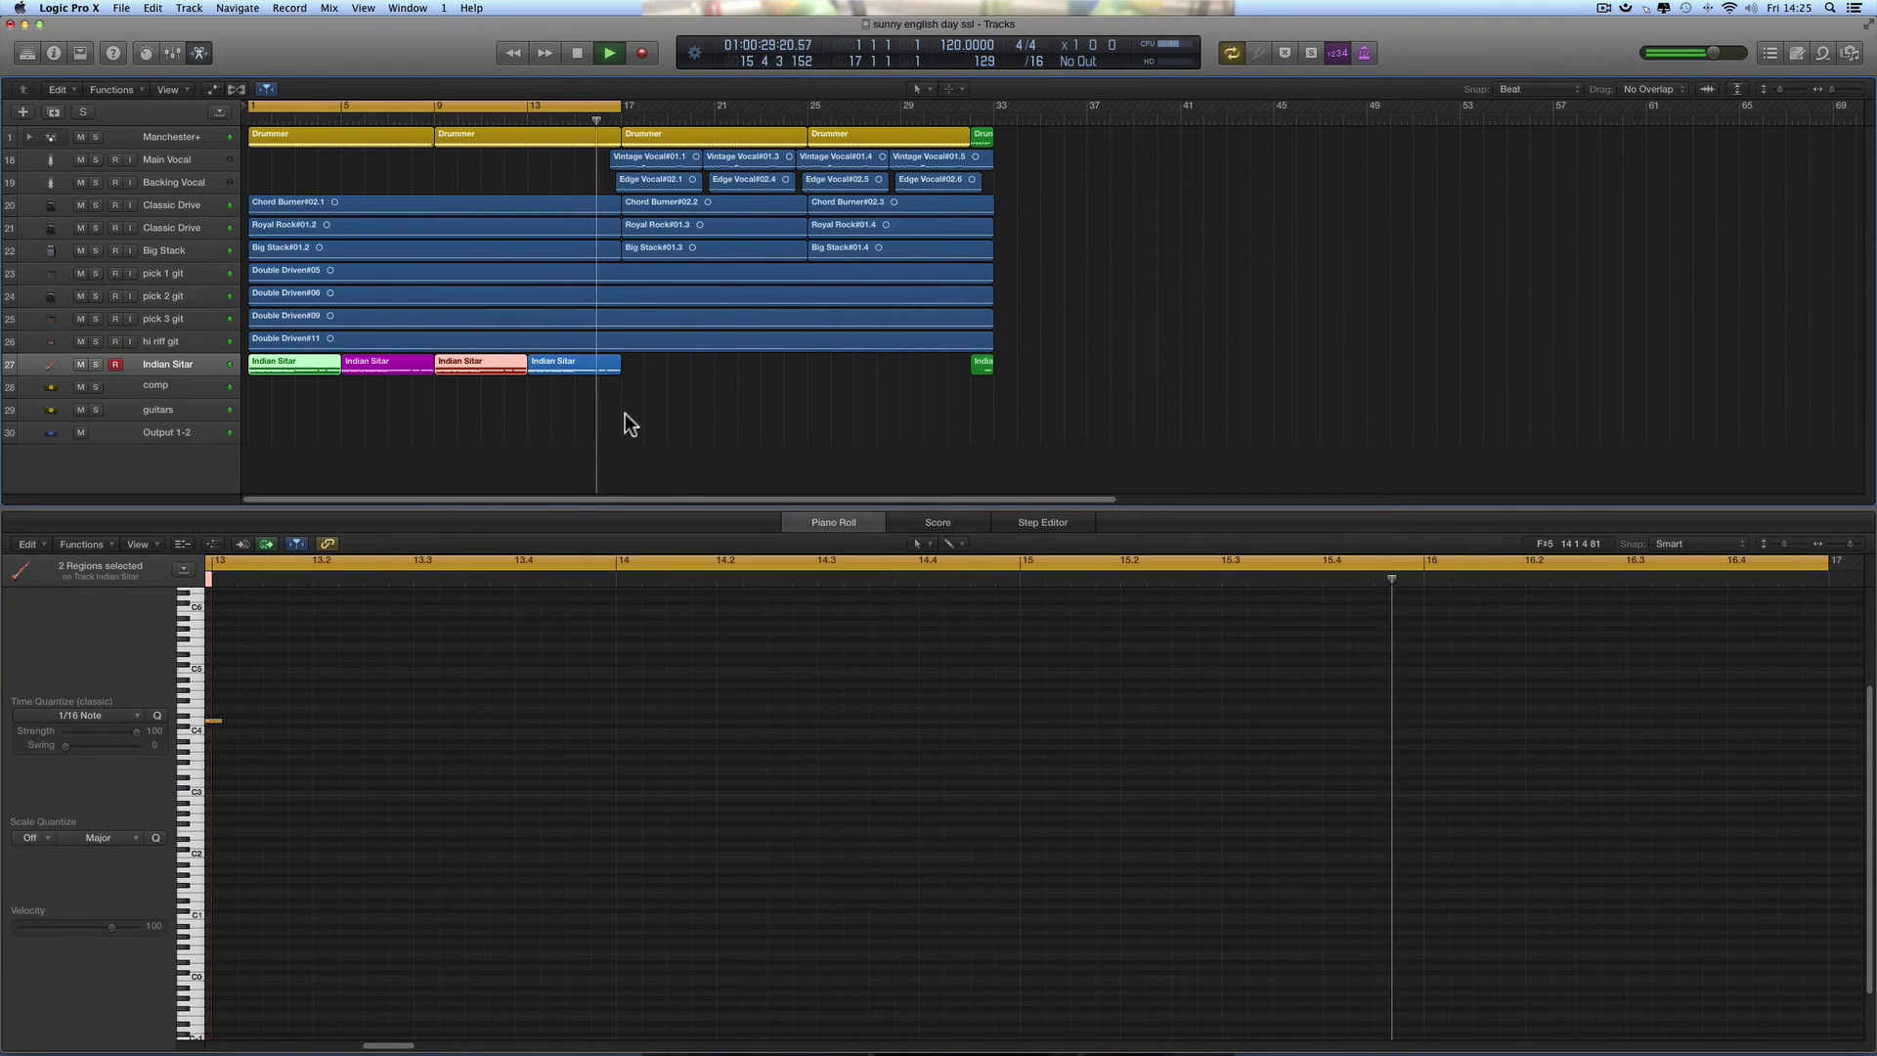
{"action": "key", "text": "space"}
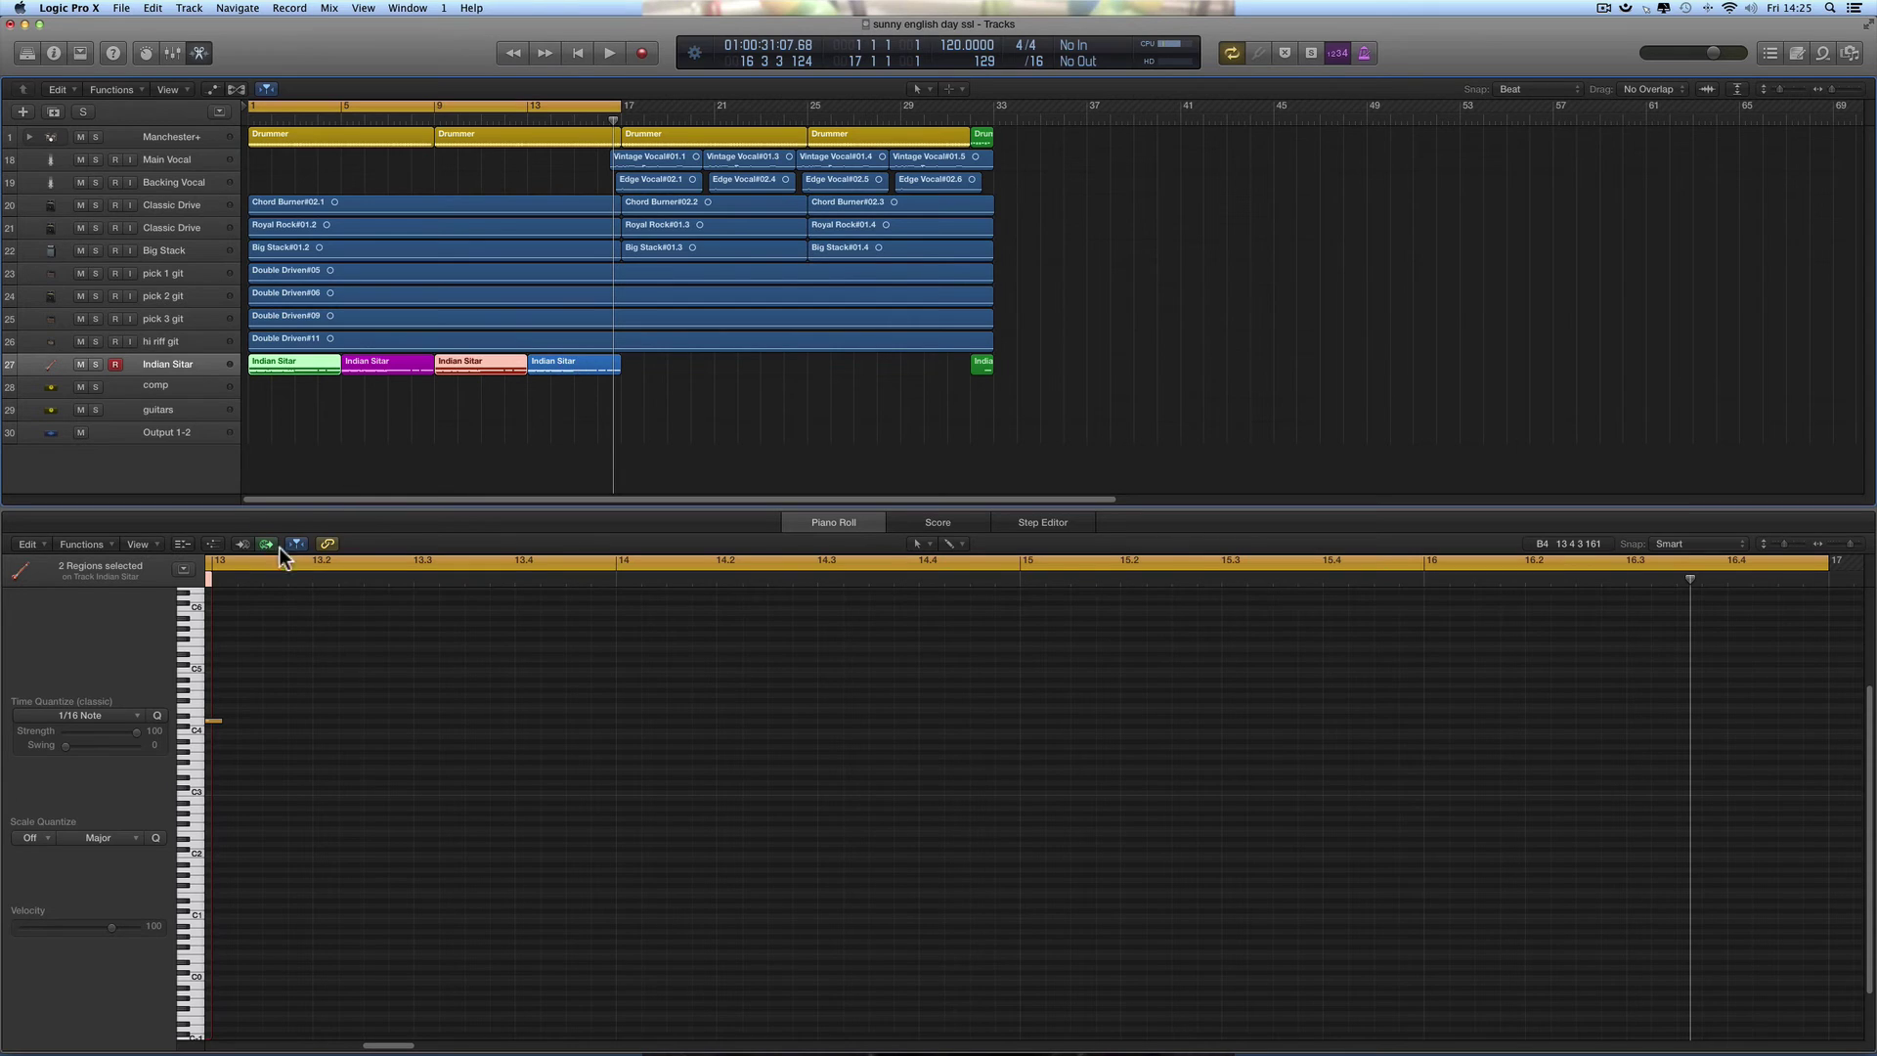
Switch the Piano Roll to One Track view and compare its display with the green Indian Sitar region selected and deselected
{"action": "left_click", "coordinate": [156, 543]}
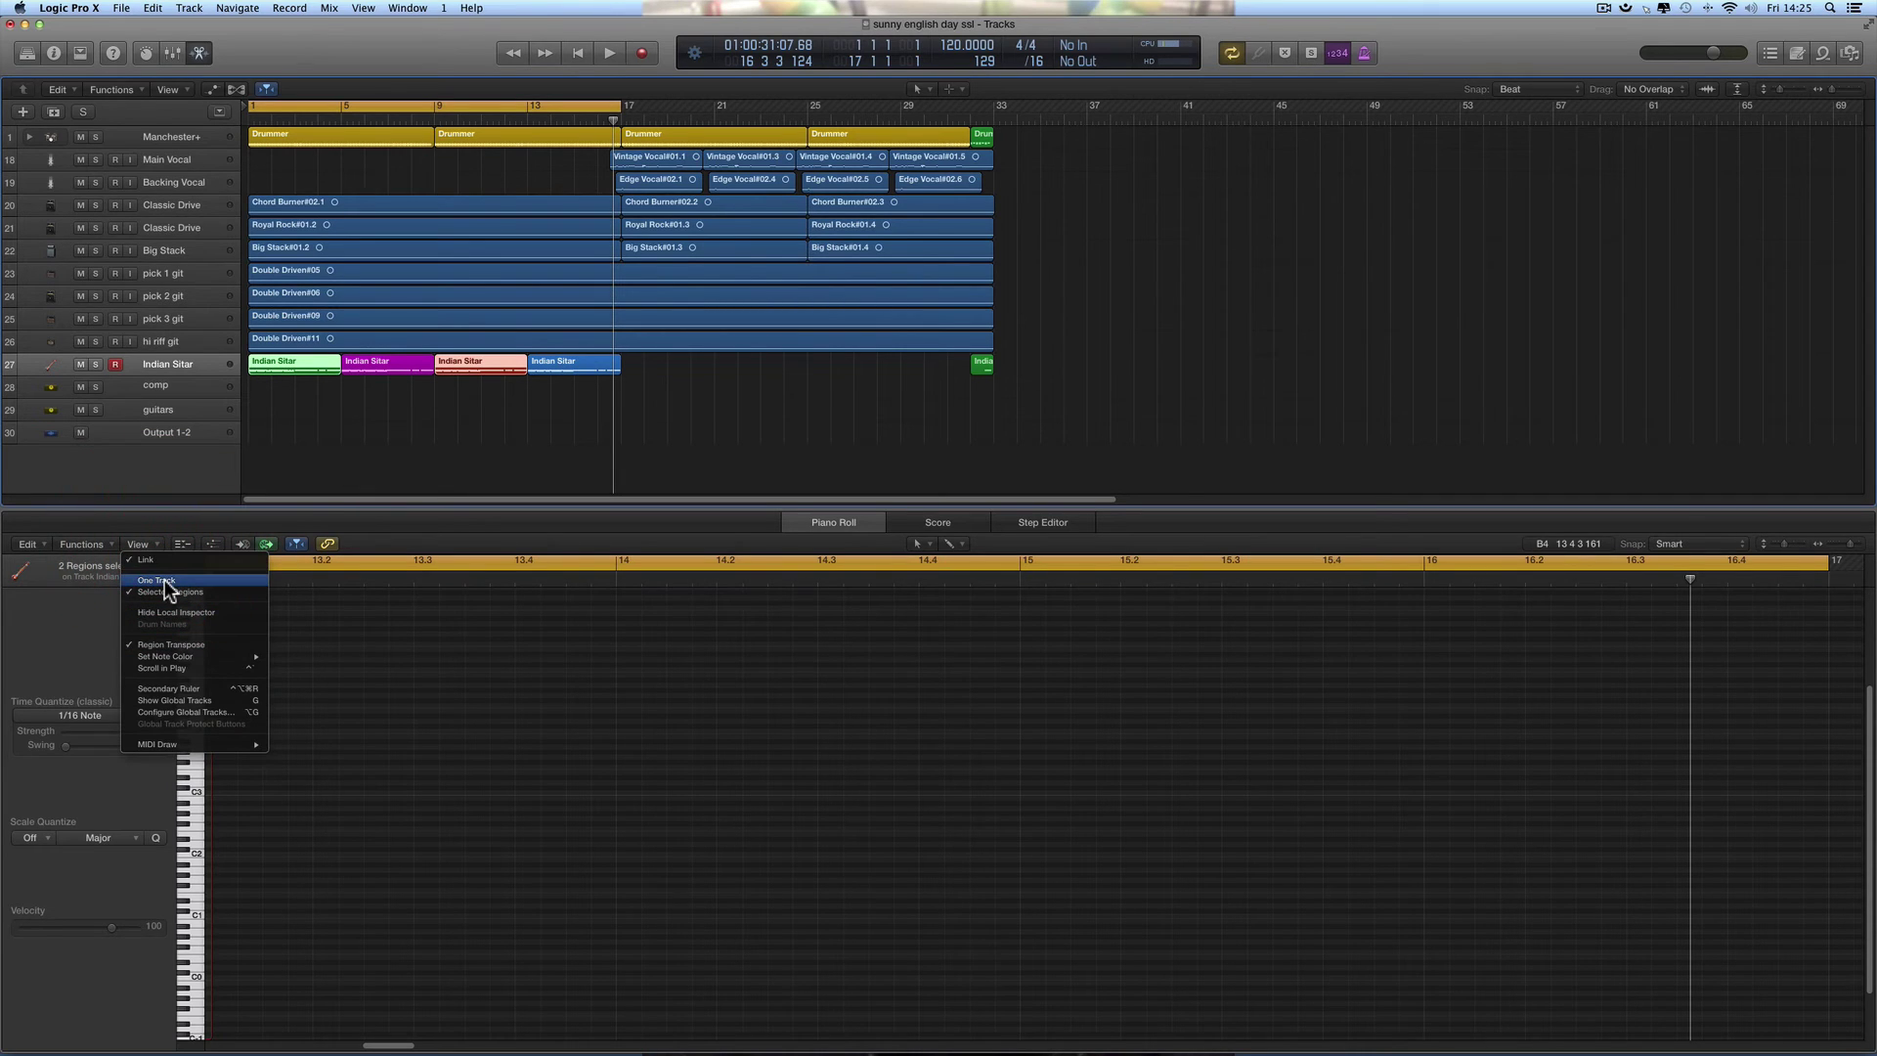
{"action": "left_click", "coordinate": [164, 581]}
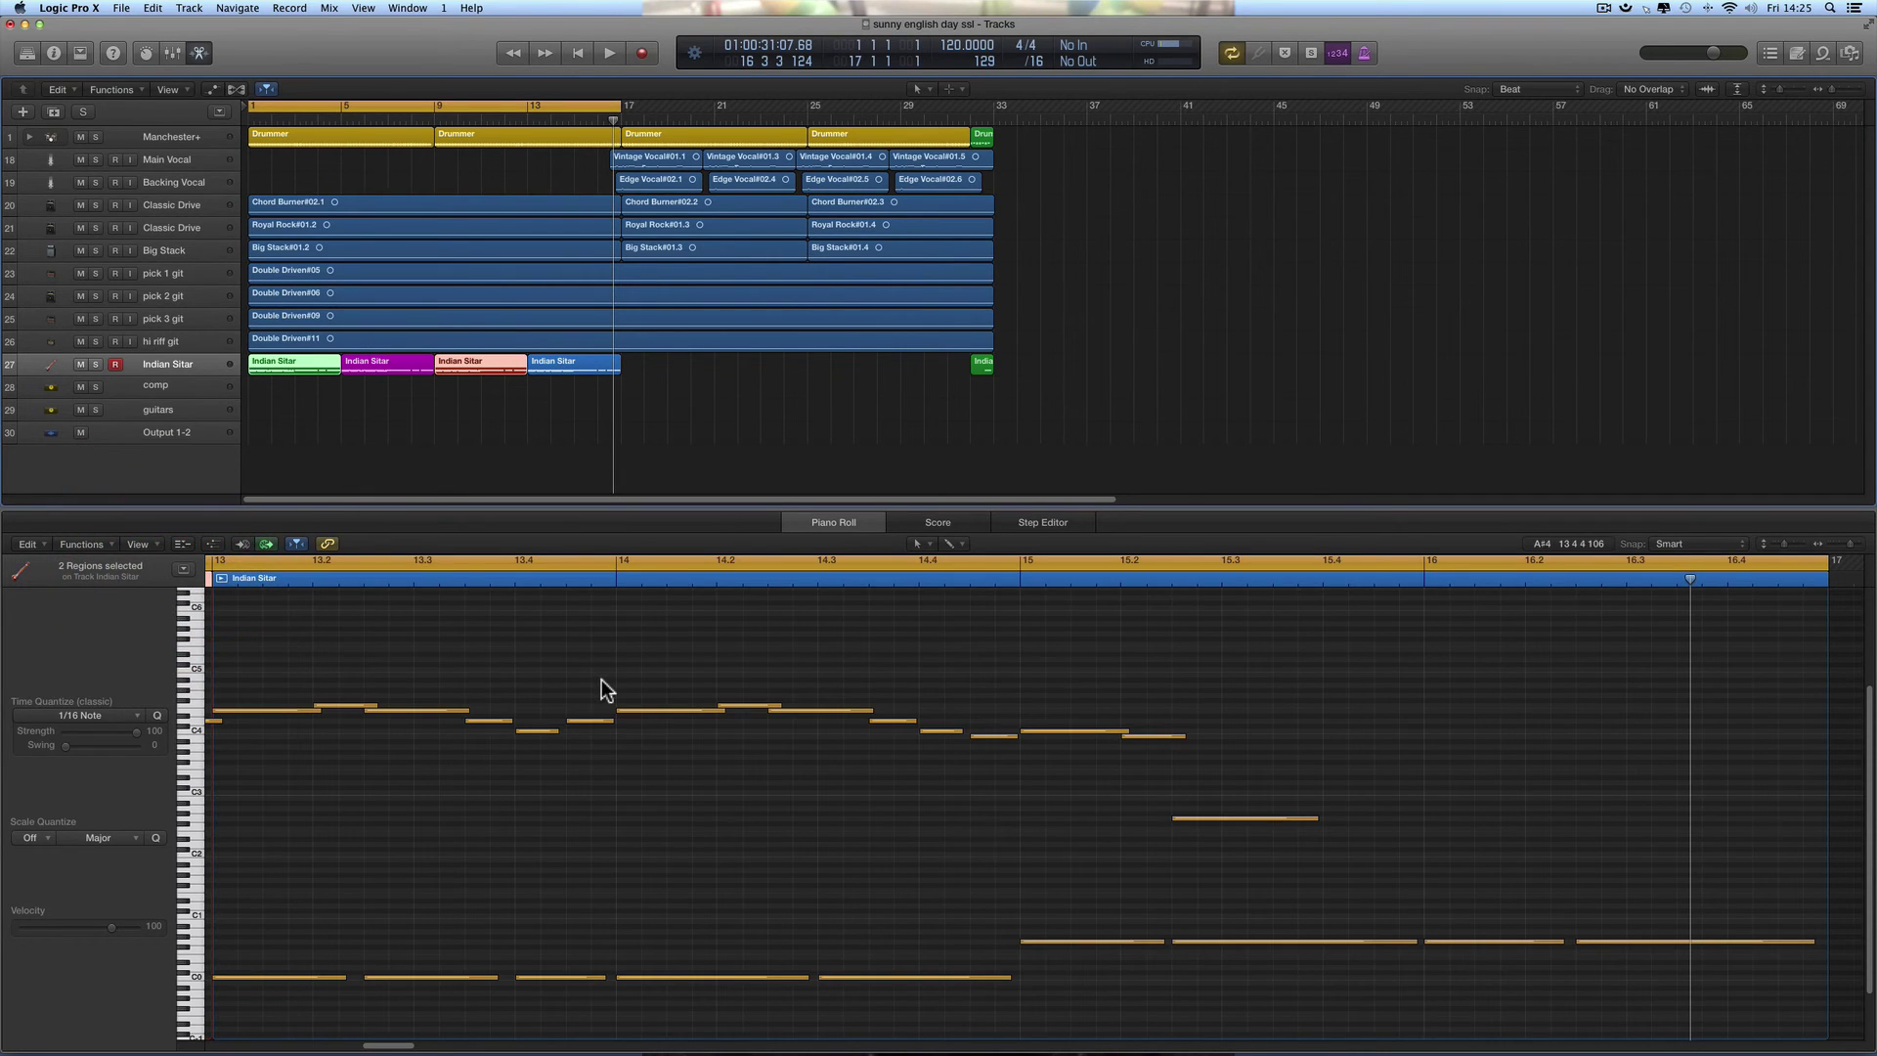
{"action": "left_click", "coordinate": [553, 476]}
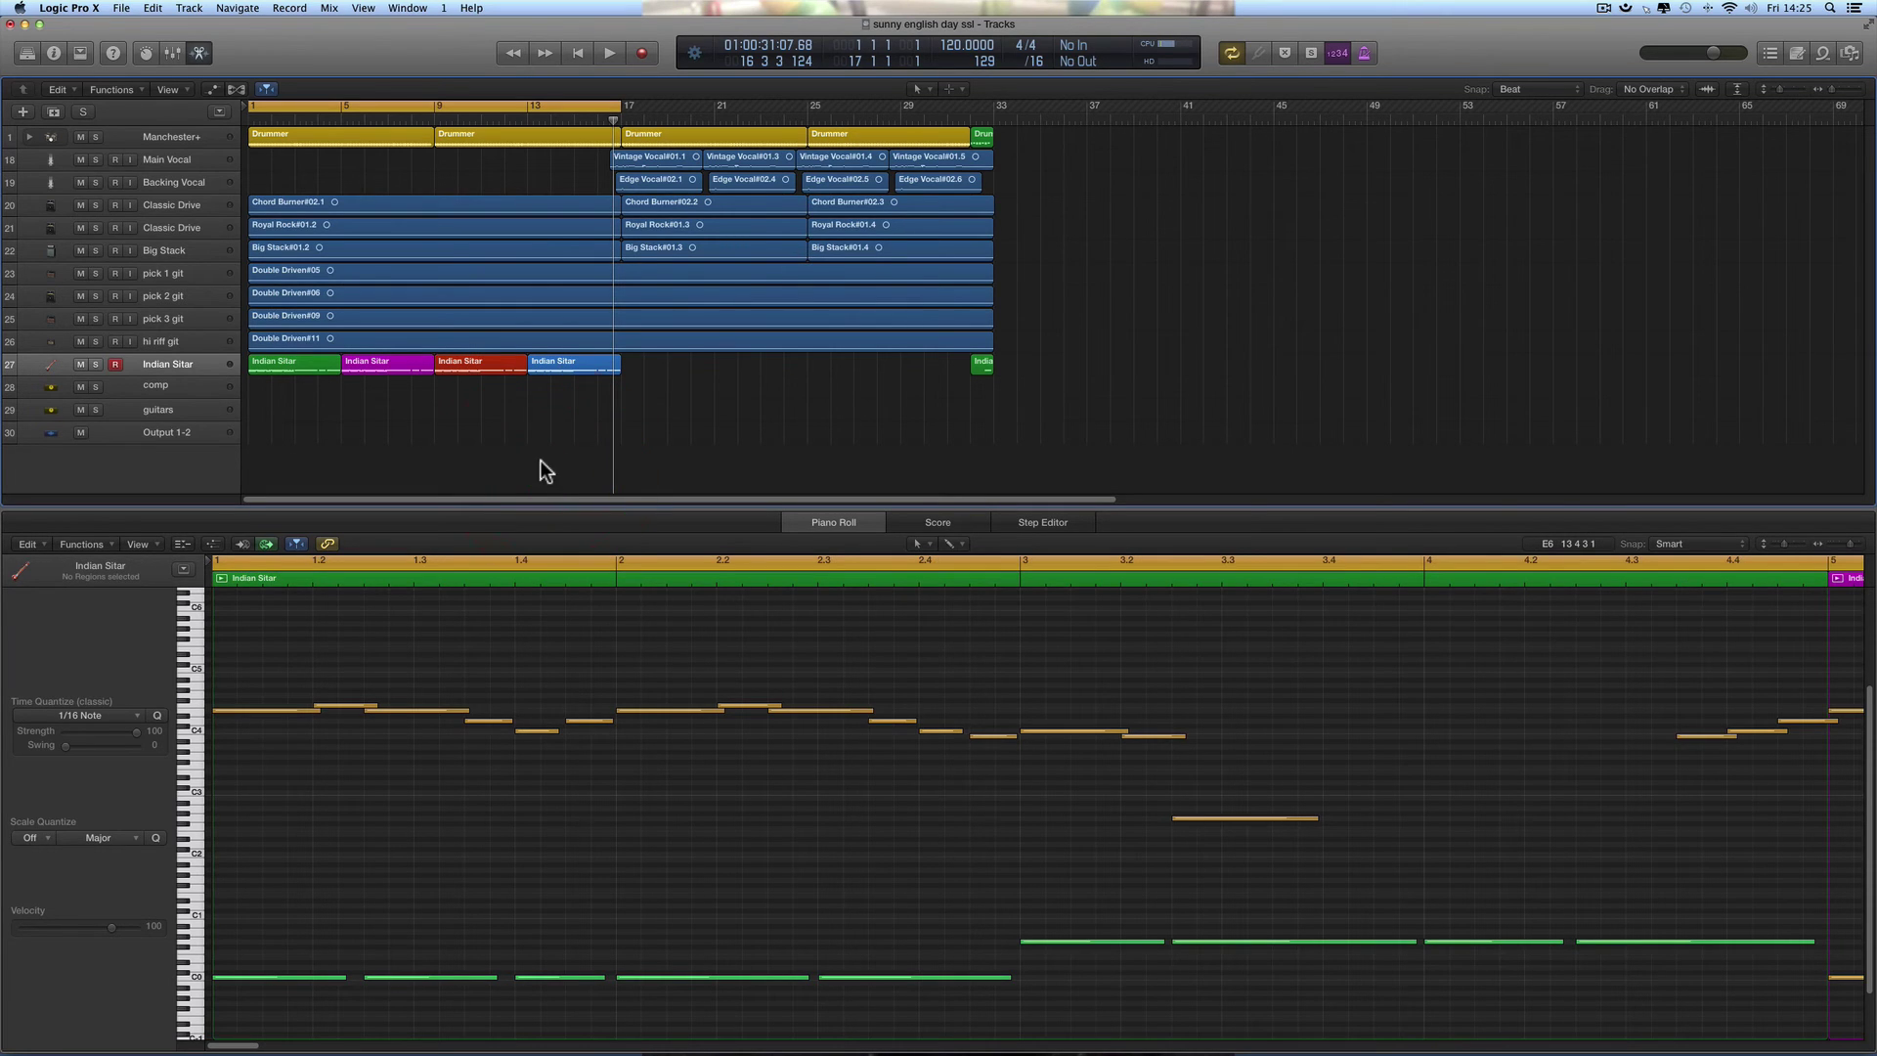
{"action": "left_click", "coordinate": [285, 366]}
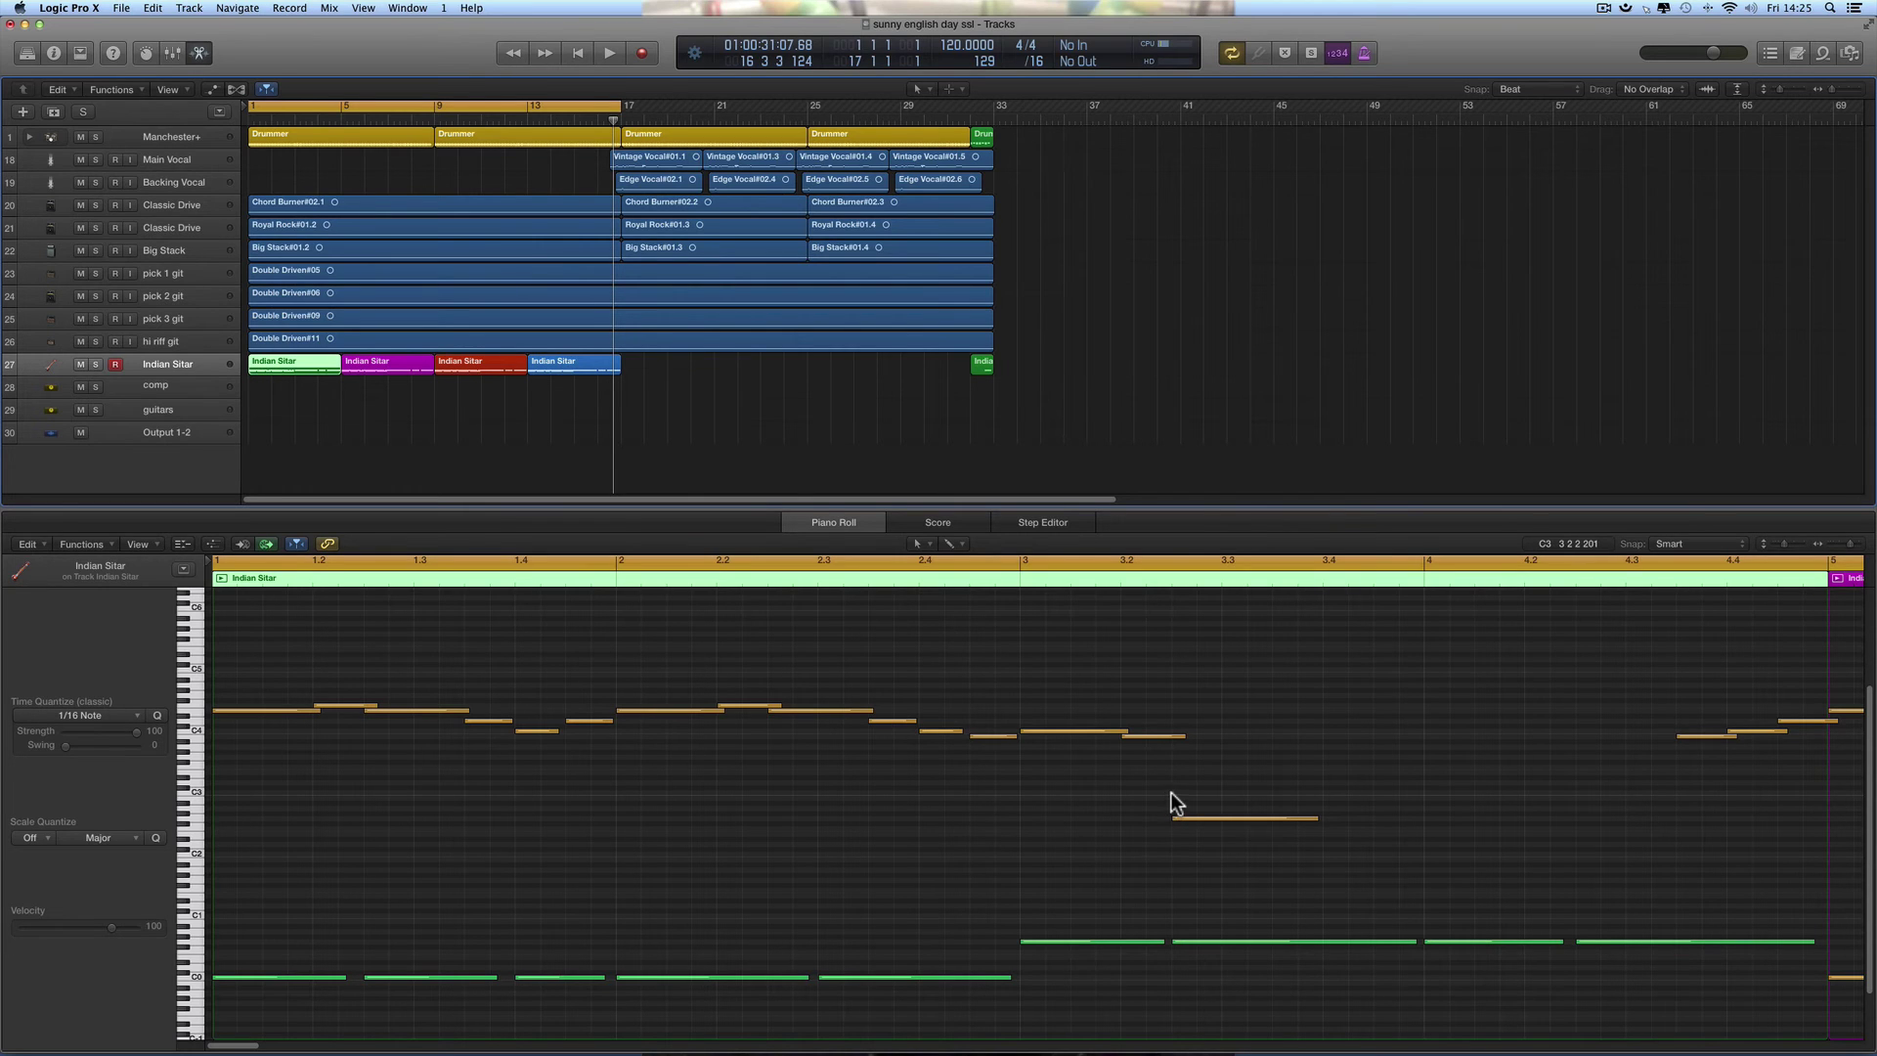
{"action": "left_click", "coordinate": [356, 389]}
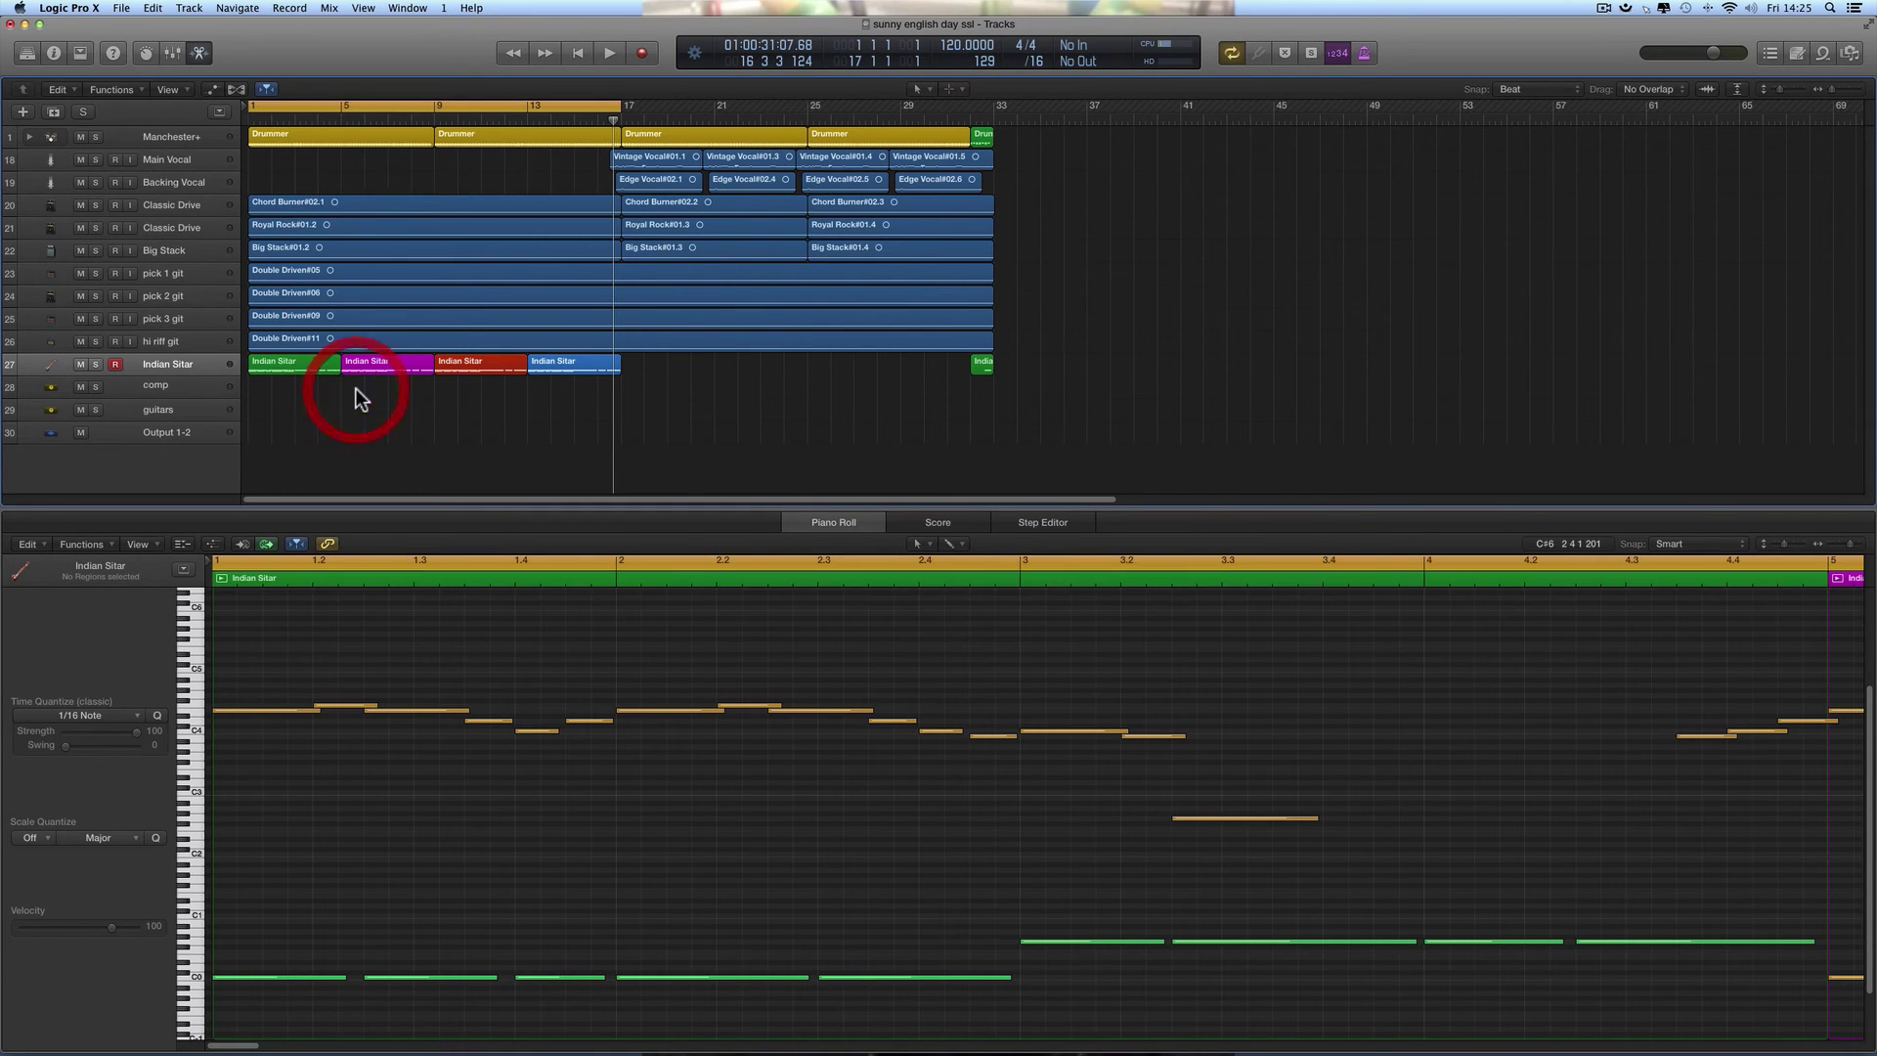
Check the One Track and Scroll in Play entries among the Piano Roll's view options, leaving both settings as they are
{"action": "left_click", "coordinate": [145, 544]}
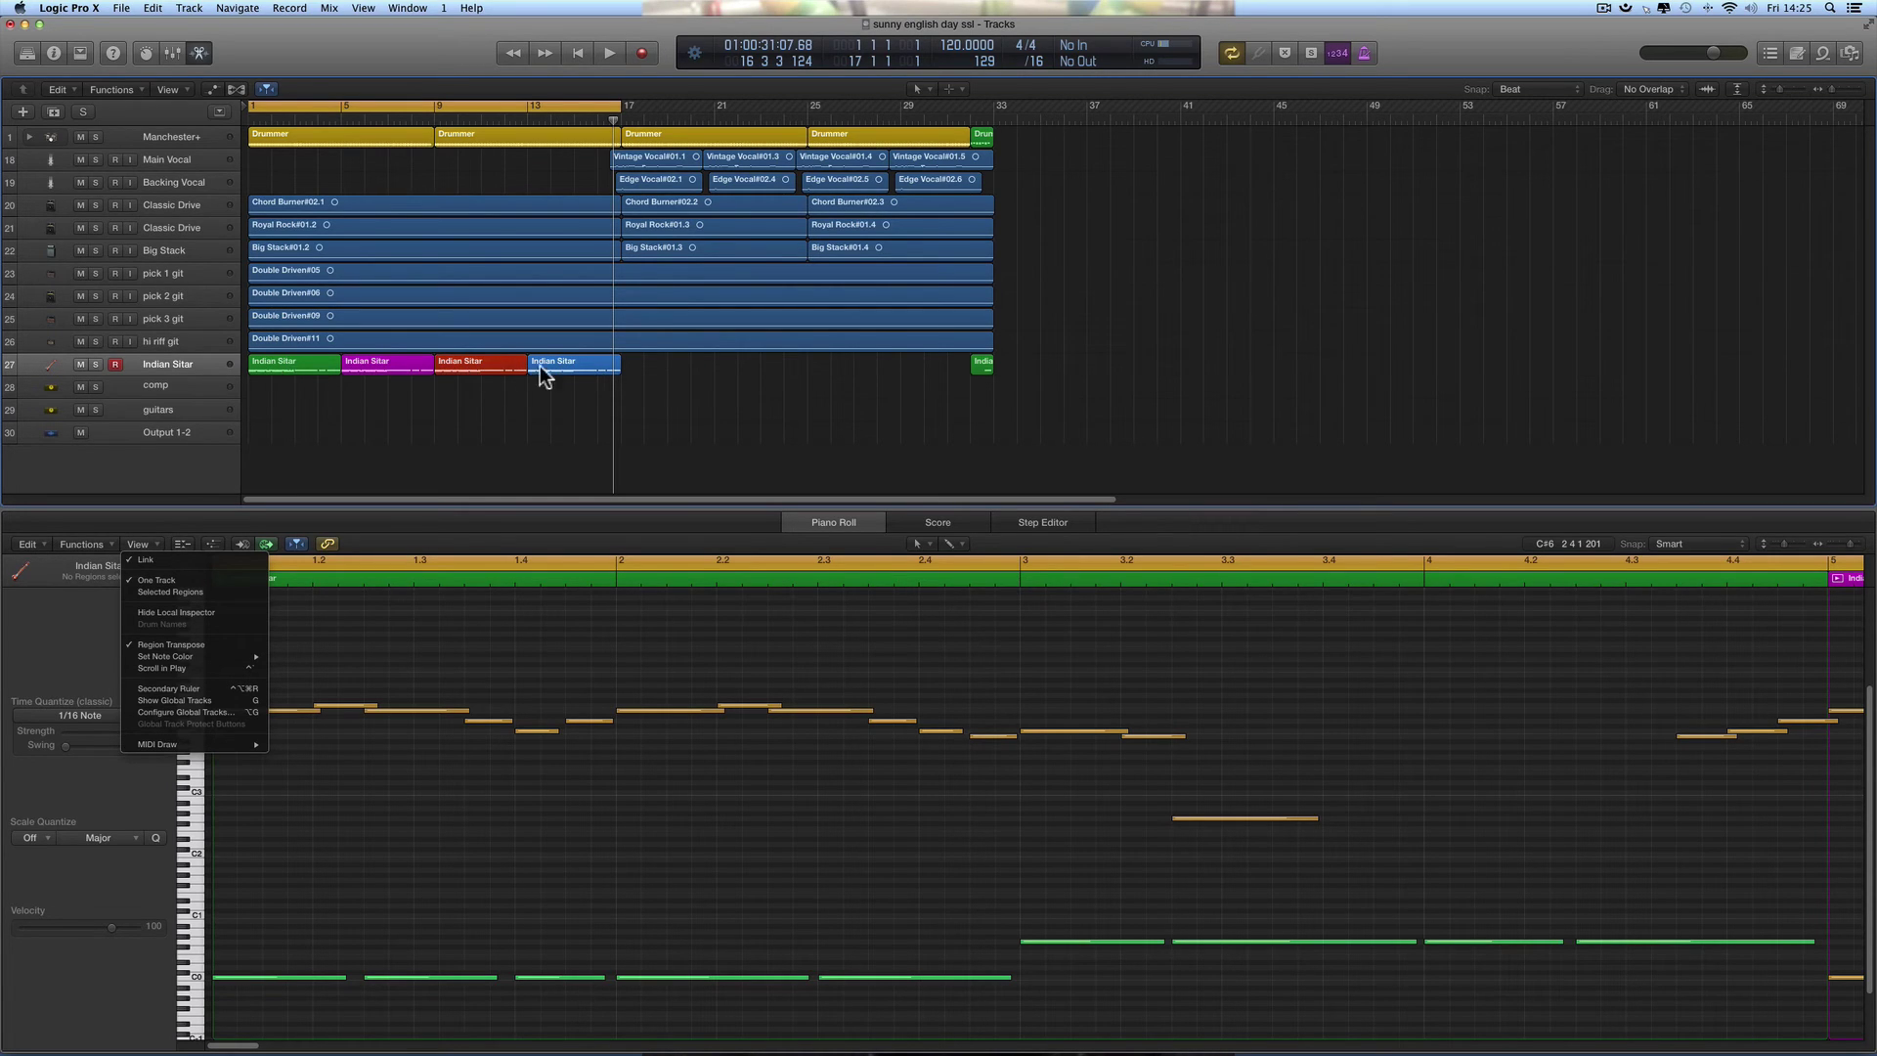
{"action": "left_click", "coordinate": [730, 540]}
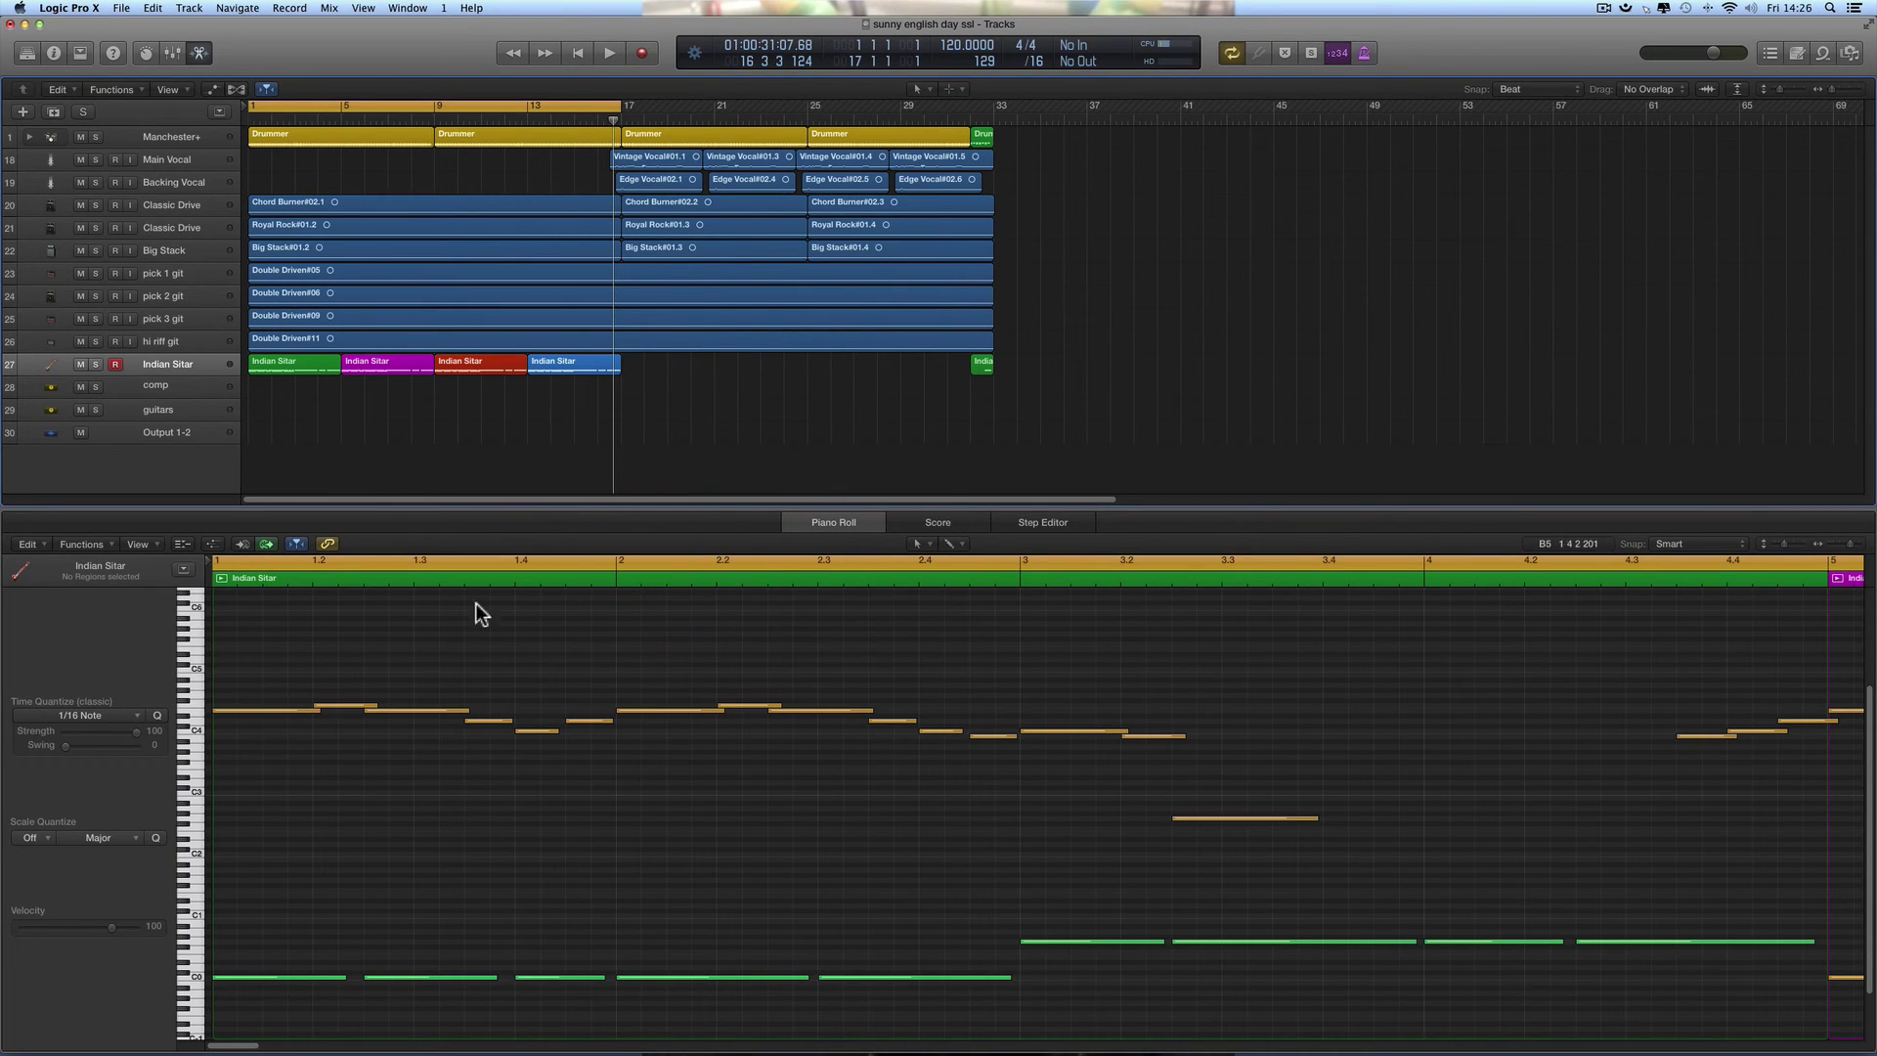
{"action": "left_click", "coordinate": [139, 544]}
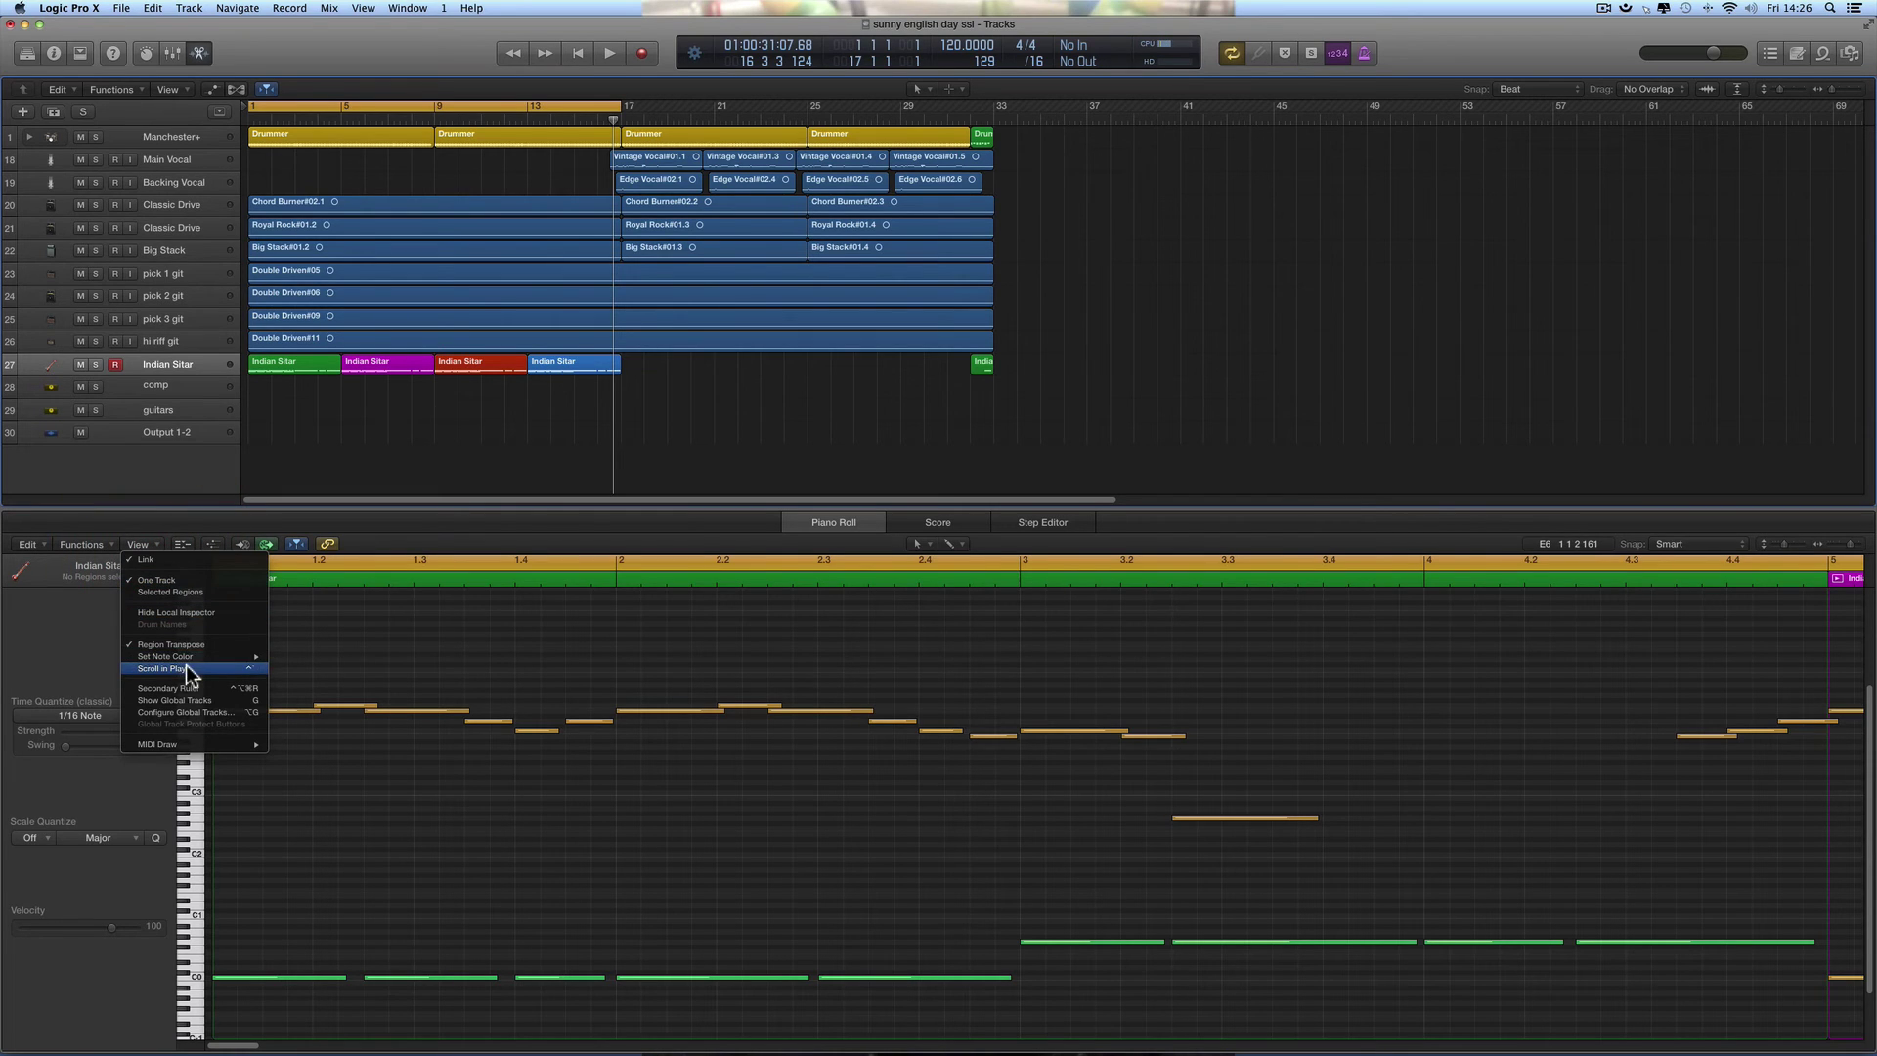
{"action": "left_click", "coordinate": [501, 546]}
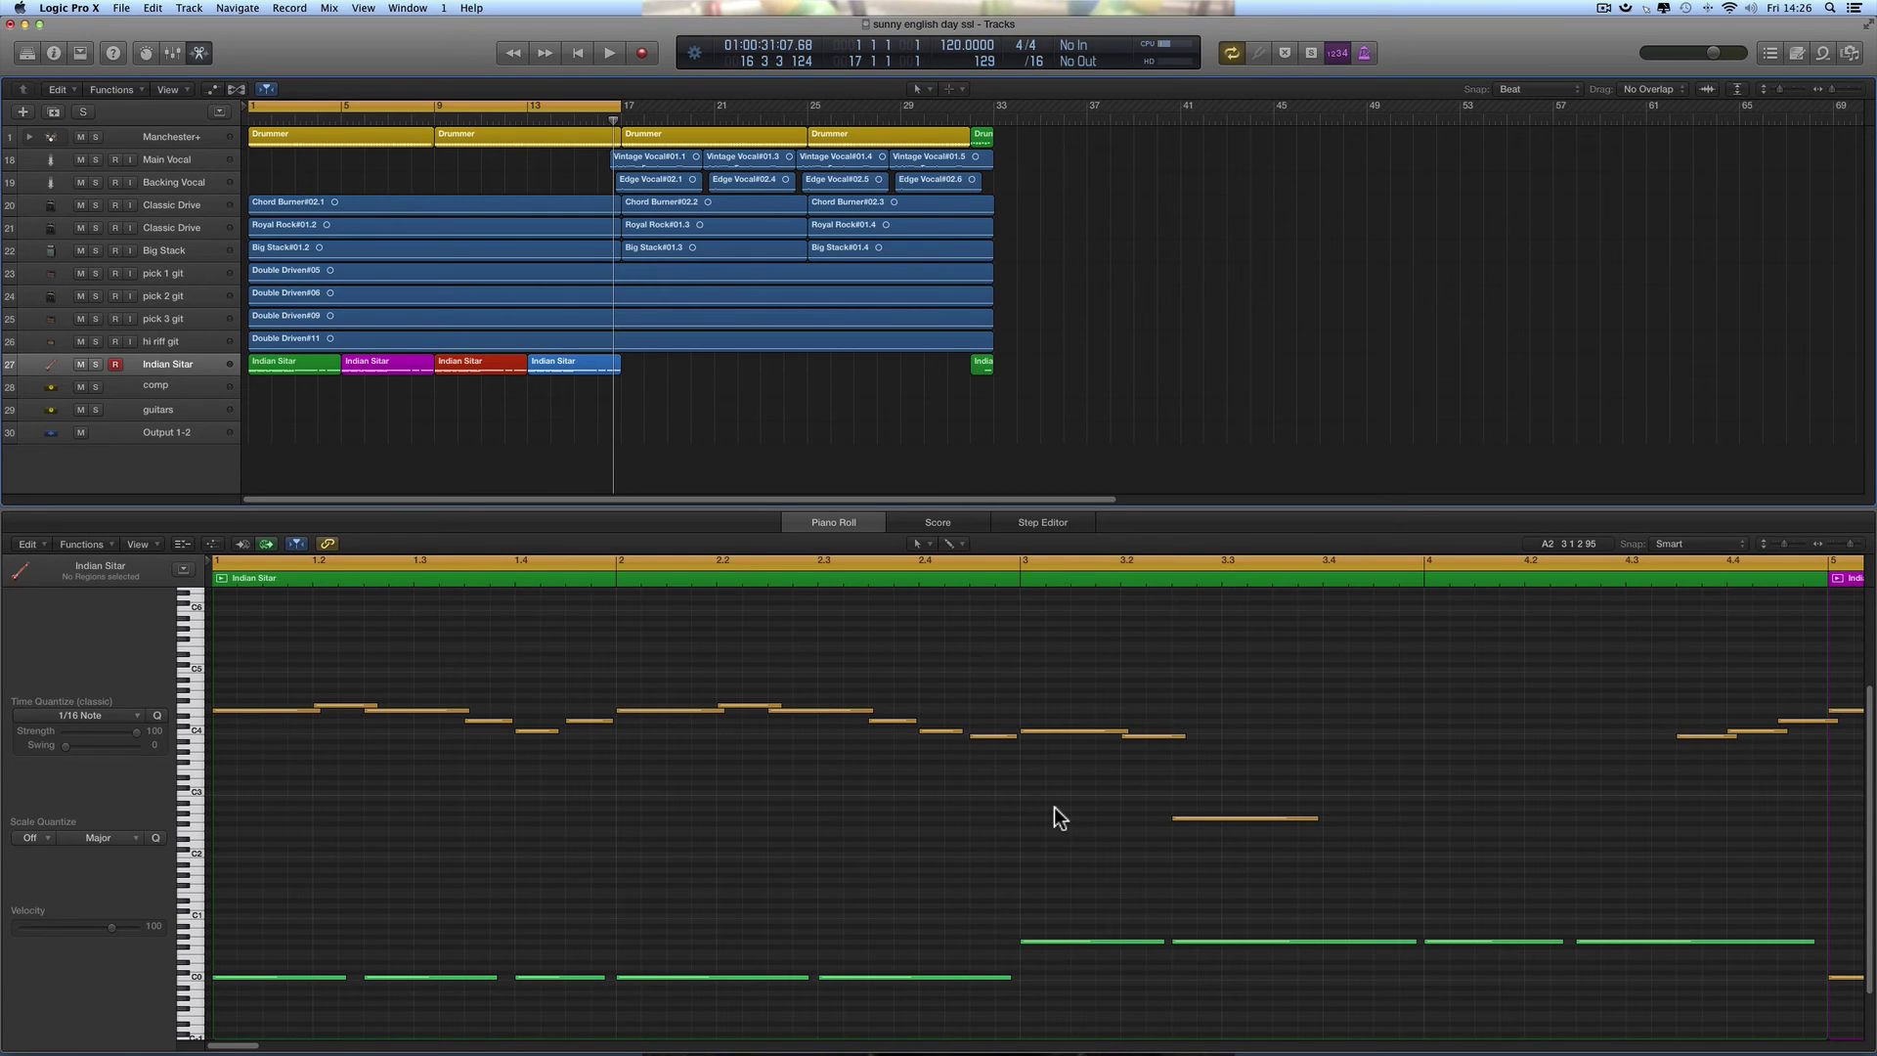
Turn off Catch Playhead for the Piano Roll during playback, stop, and play the song again from bar 9
{"action": "key", "text": "space"}
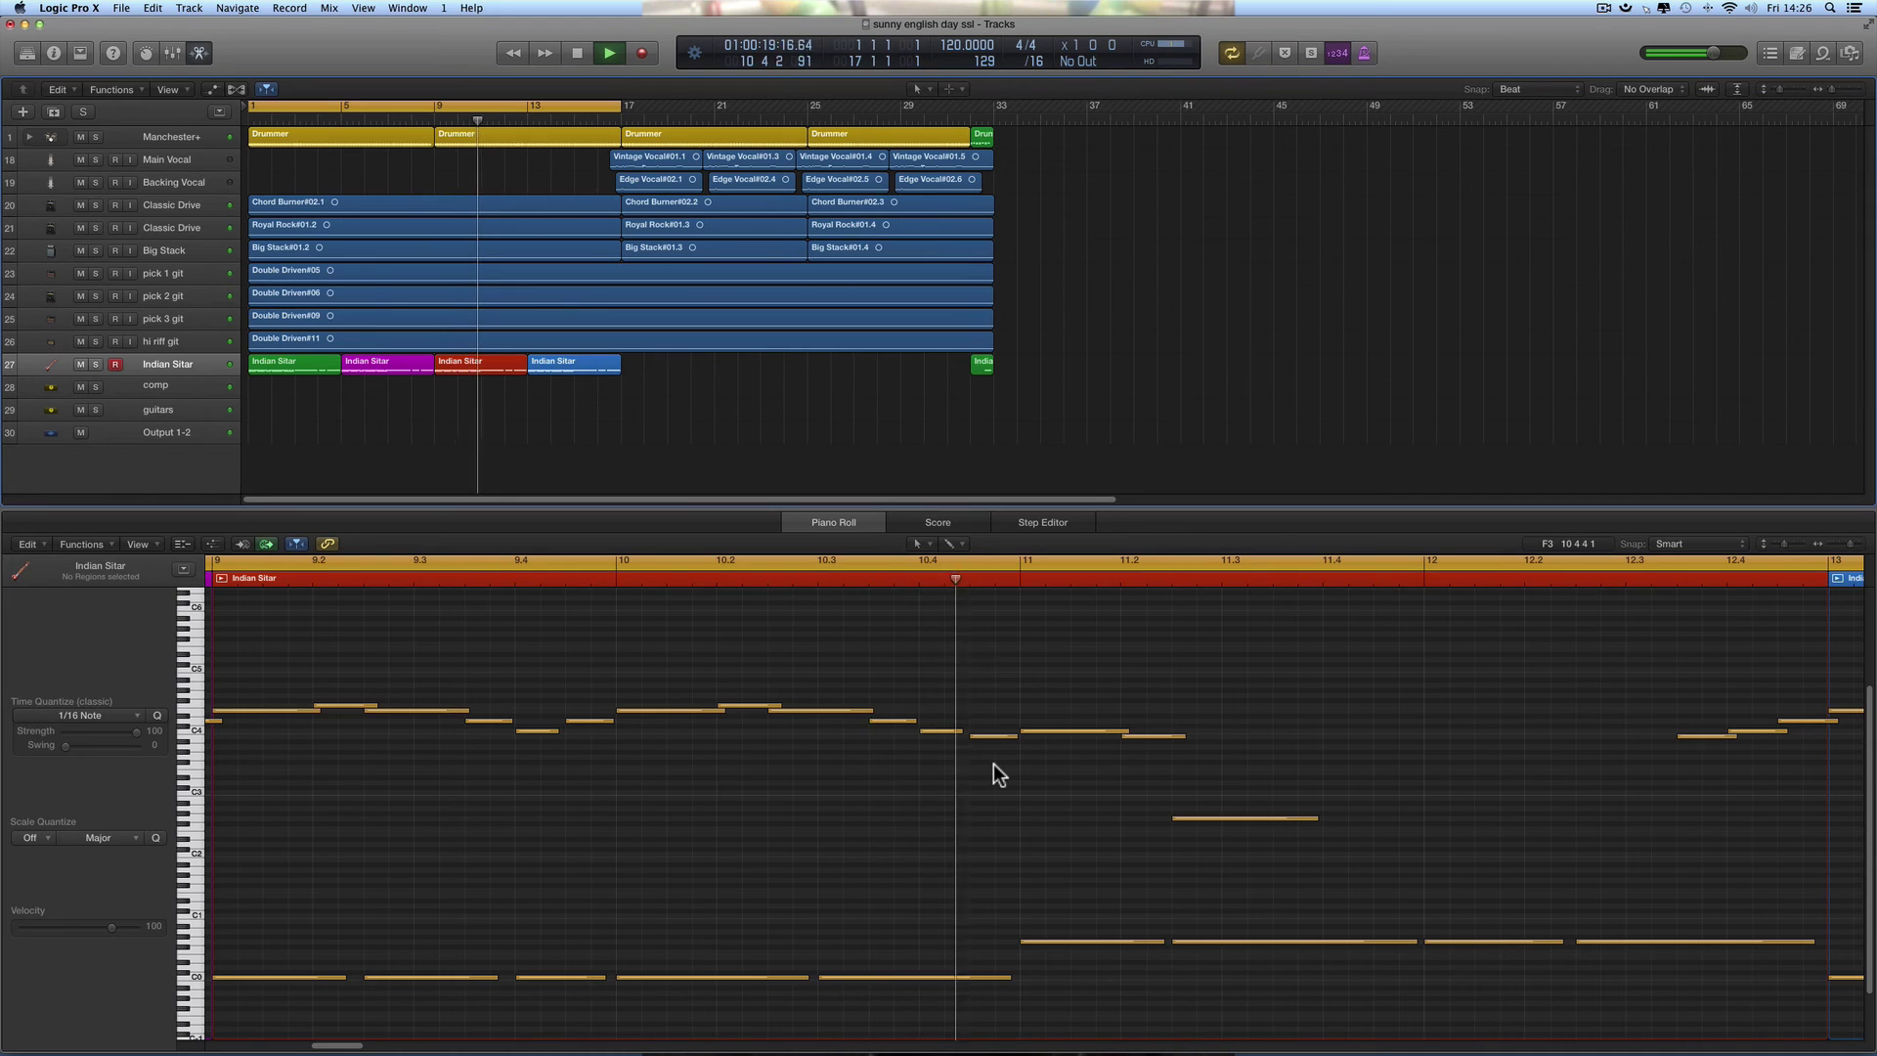
{"action": "left_click", "coordinate": [297, 544]}
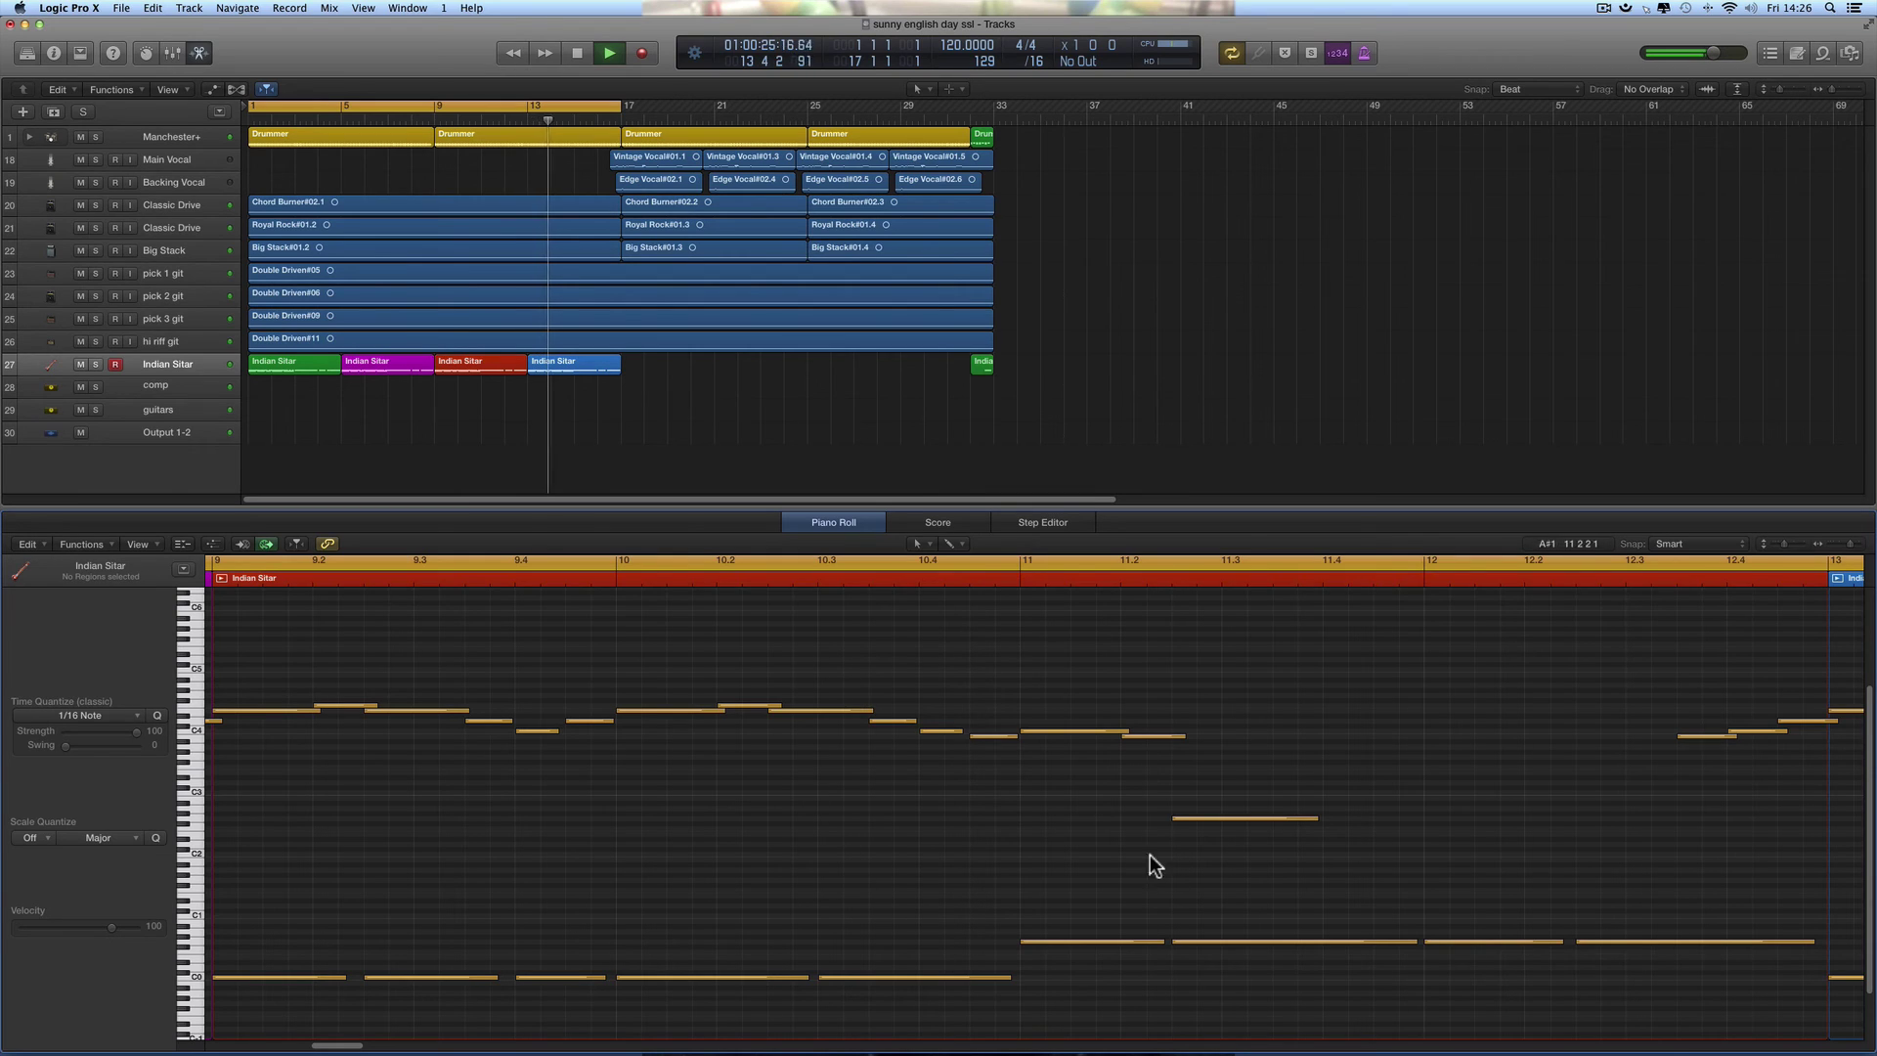
{"action": "key", "text": "space"}
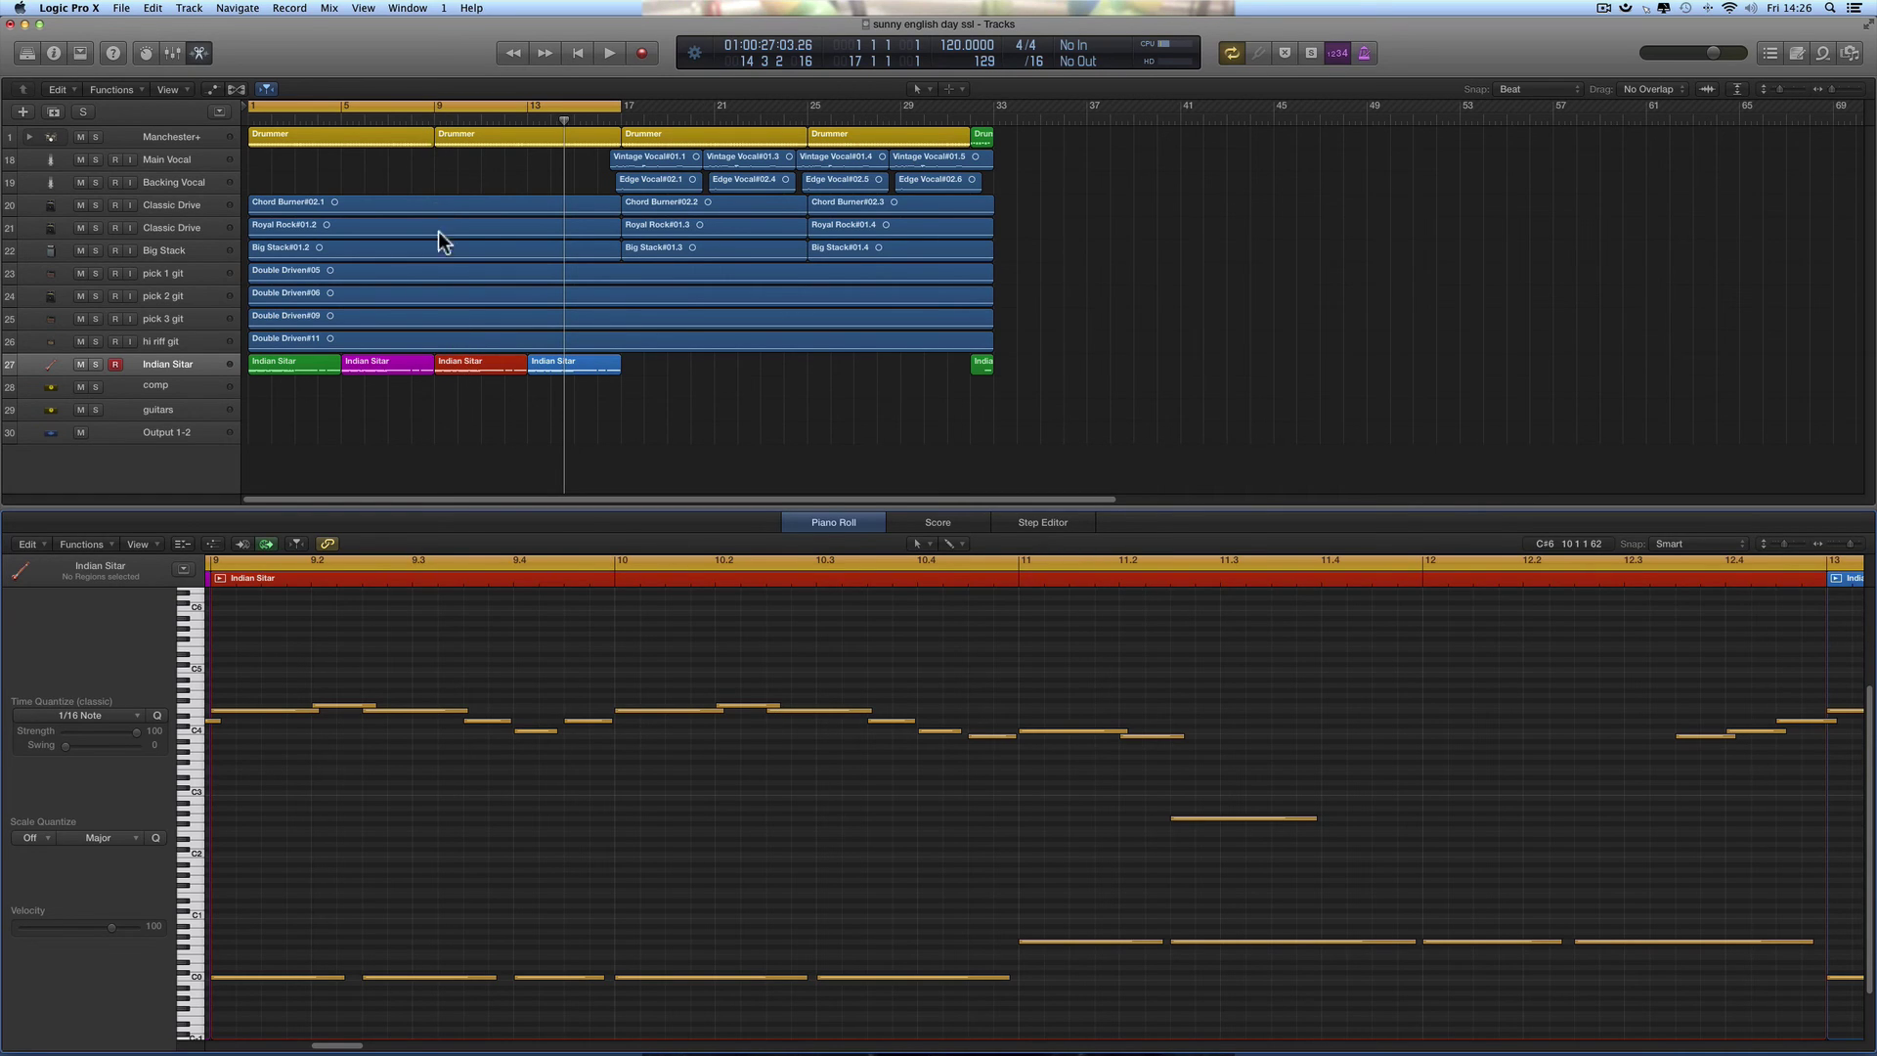
{"action": "double_click", "coordinate": [432, 122]}
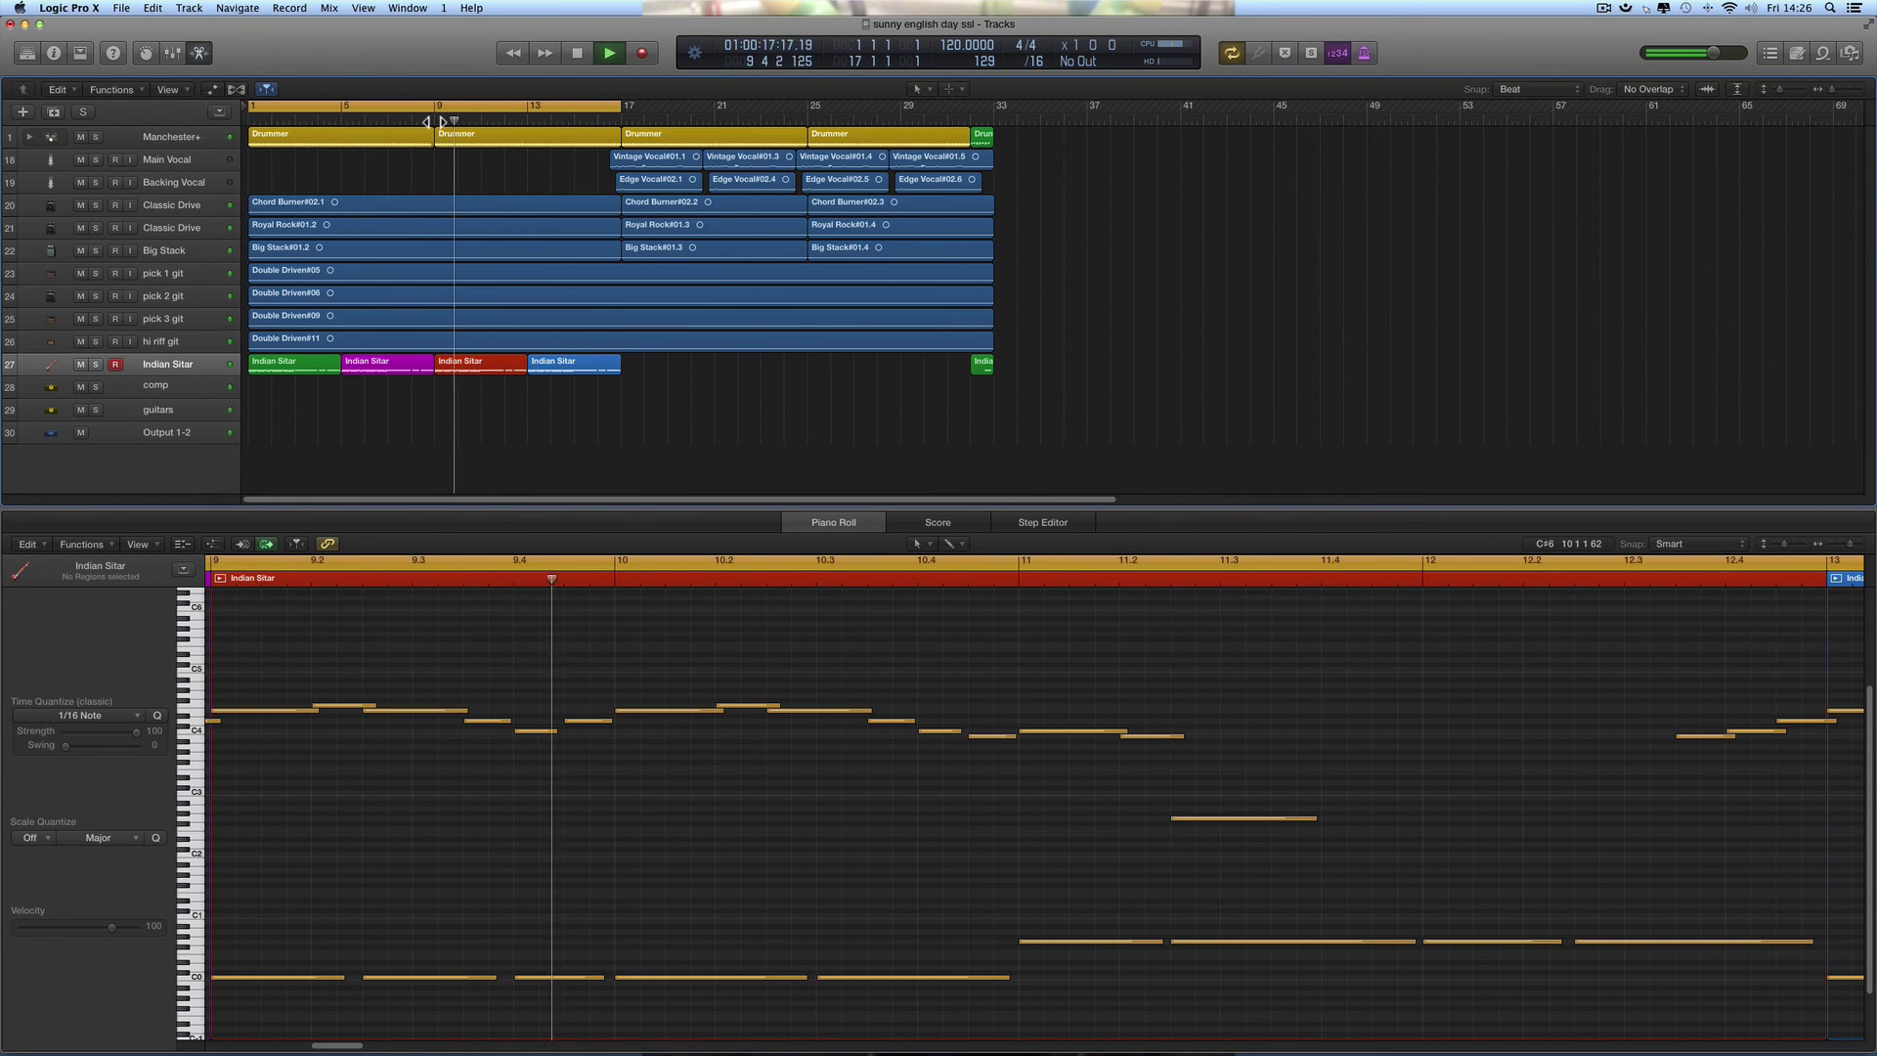
Replay the song from bar 9 with Catch Playhead off, and stop it in bar 11
{"action": "double_click", "coordinate": [434, 122]}
{"action": "double_click", "coordinate": [434, 122]}
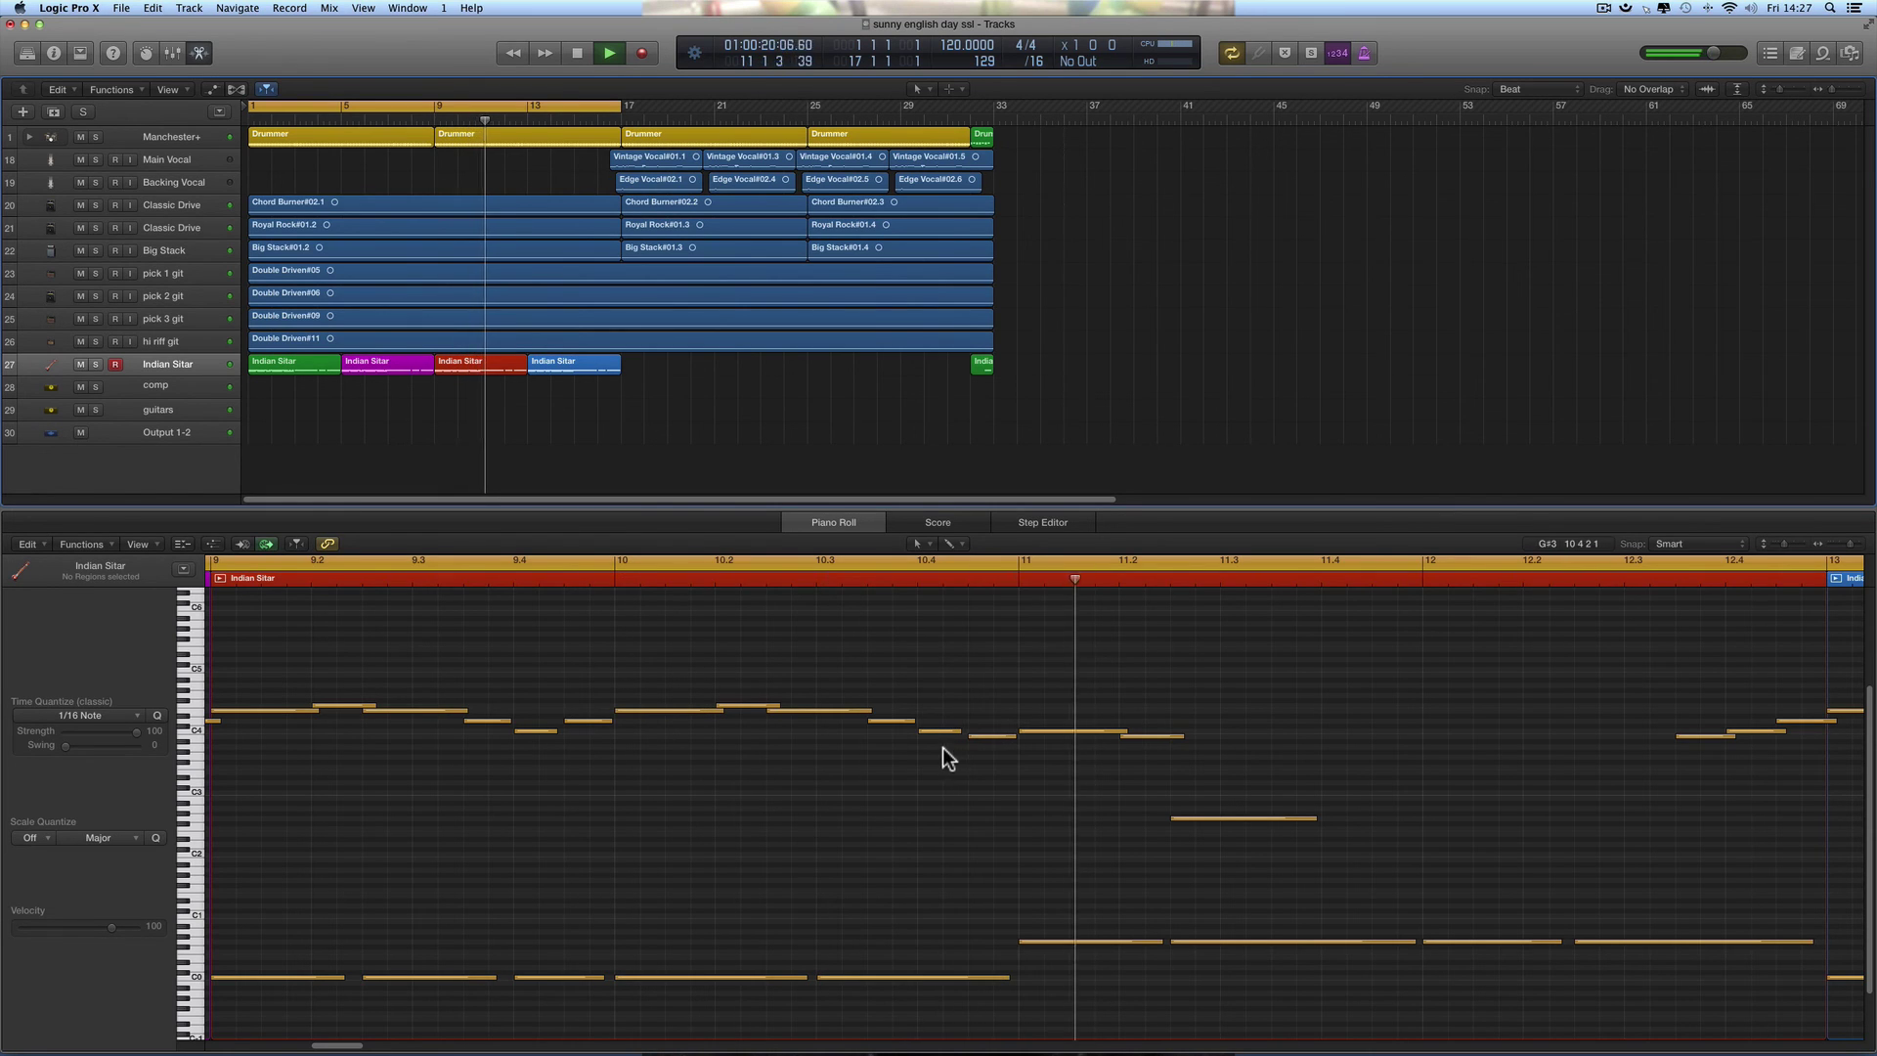
{"action": "key", "text": "space"}
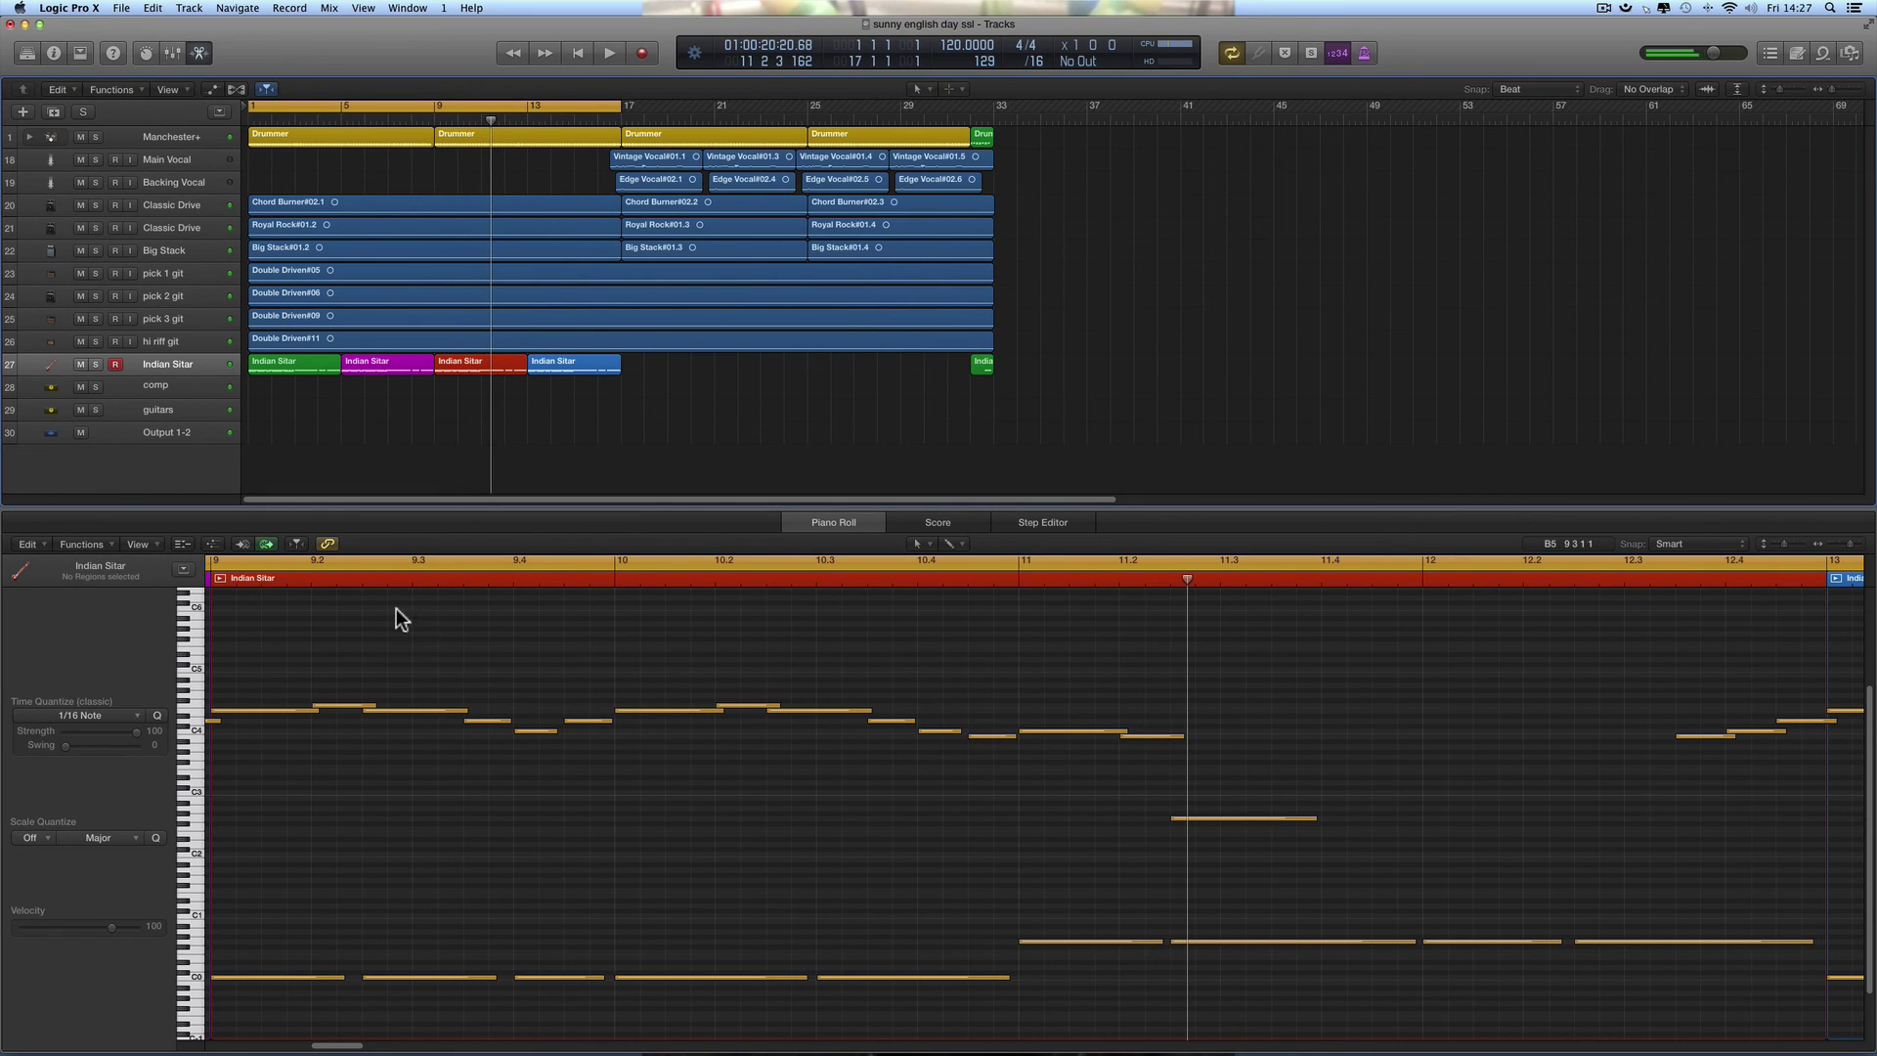
Turn the Piano Roll's Catch Playhead back on, and play the red Indian Sitar region at bar 9 on its own before stopping
{"action": "left_click", "coordinate": [297, 544]}
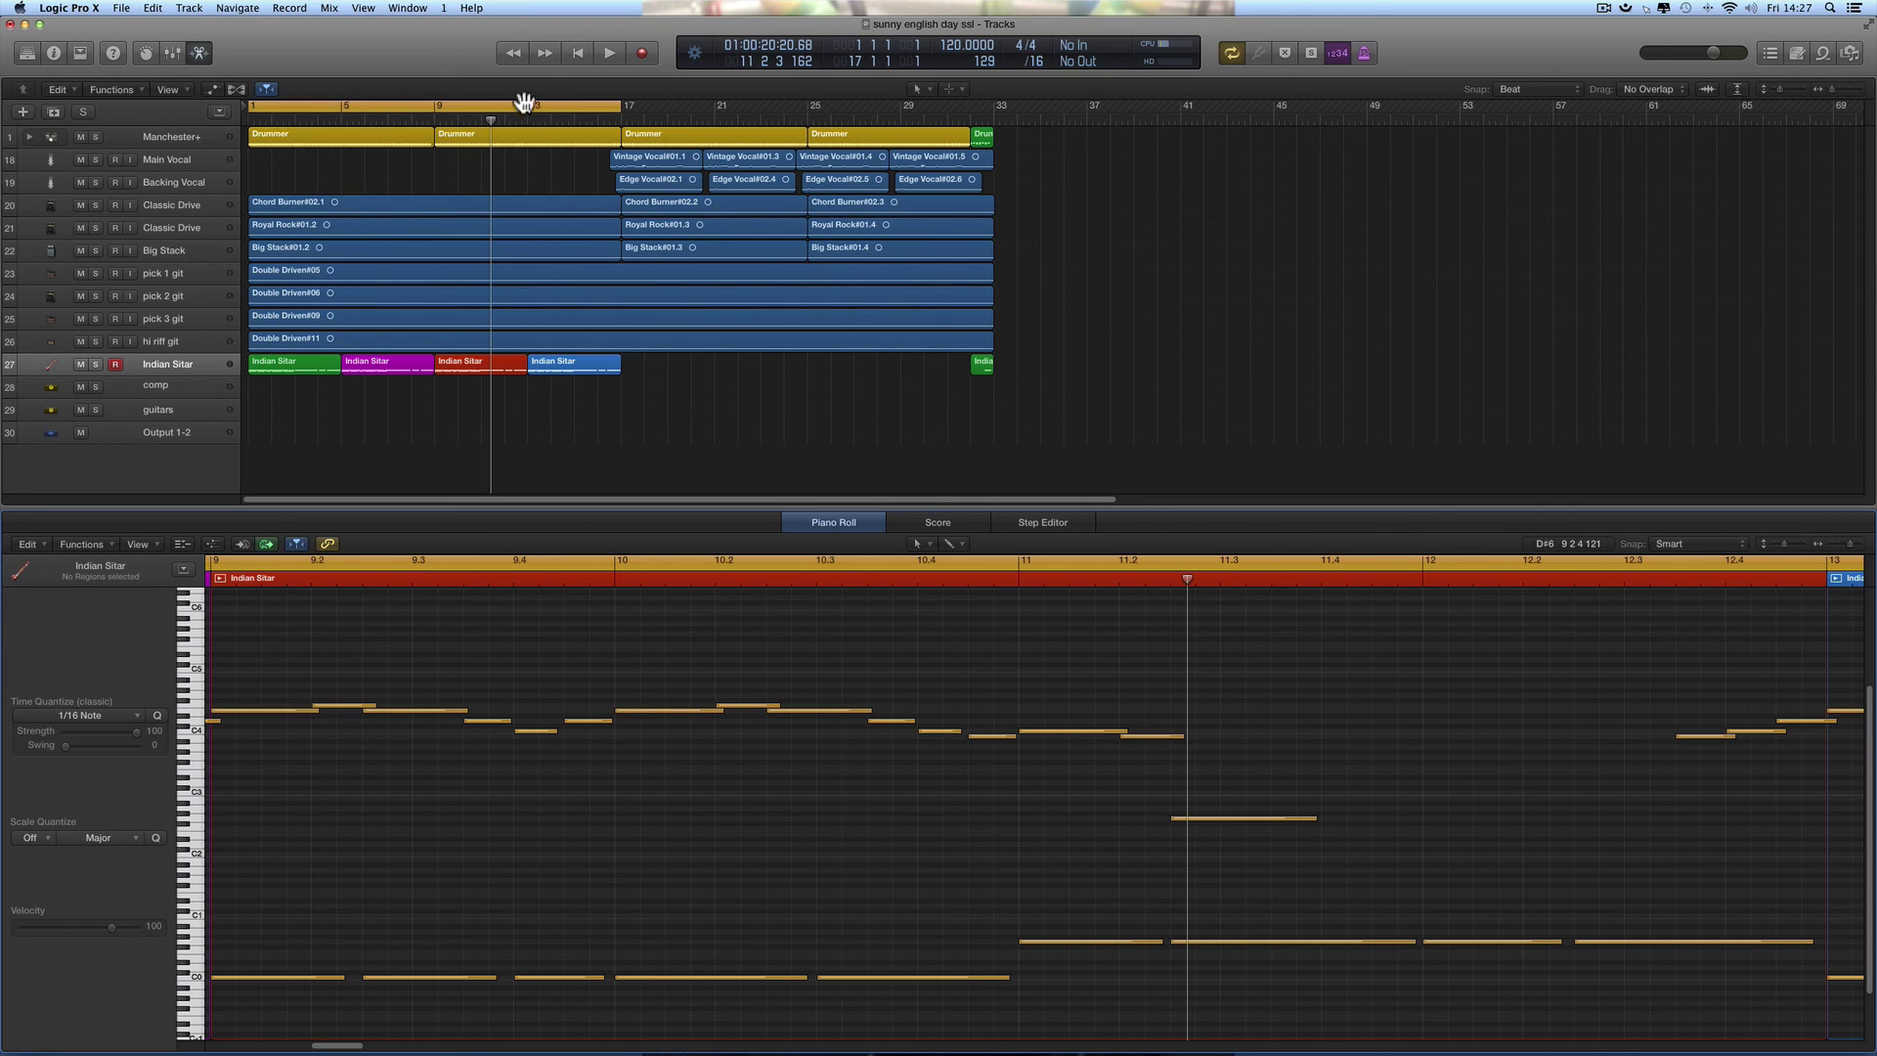
{"action": "left_click", "coordinate": [221, 577]}
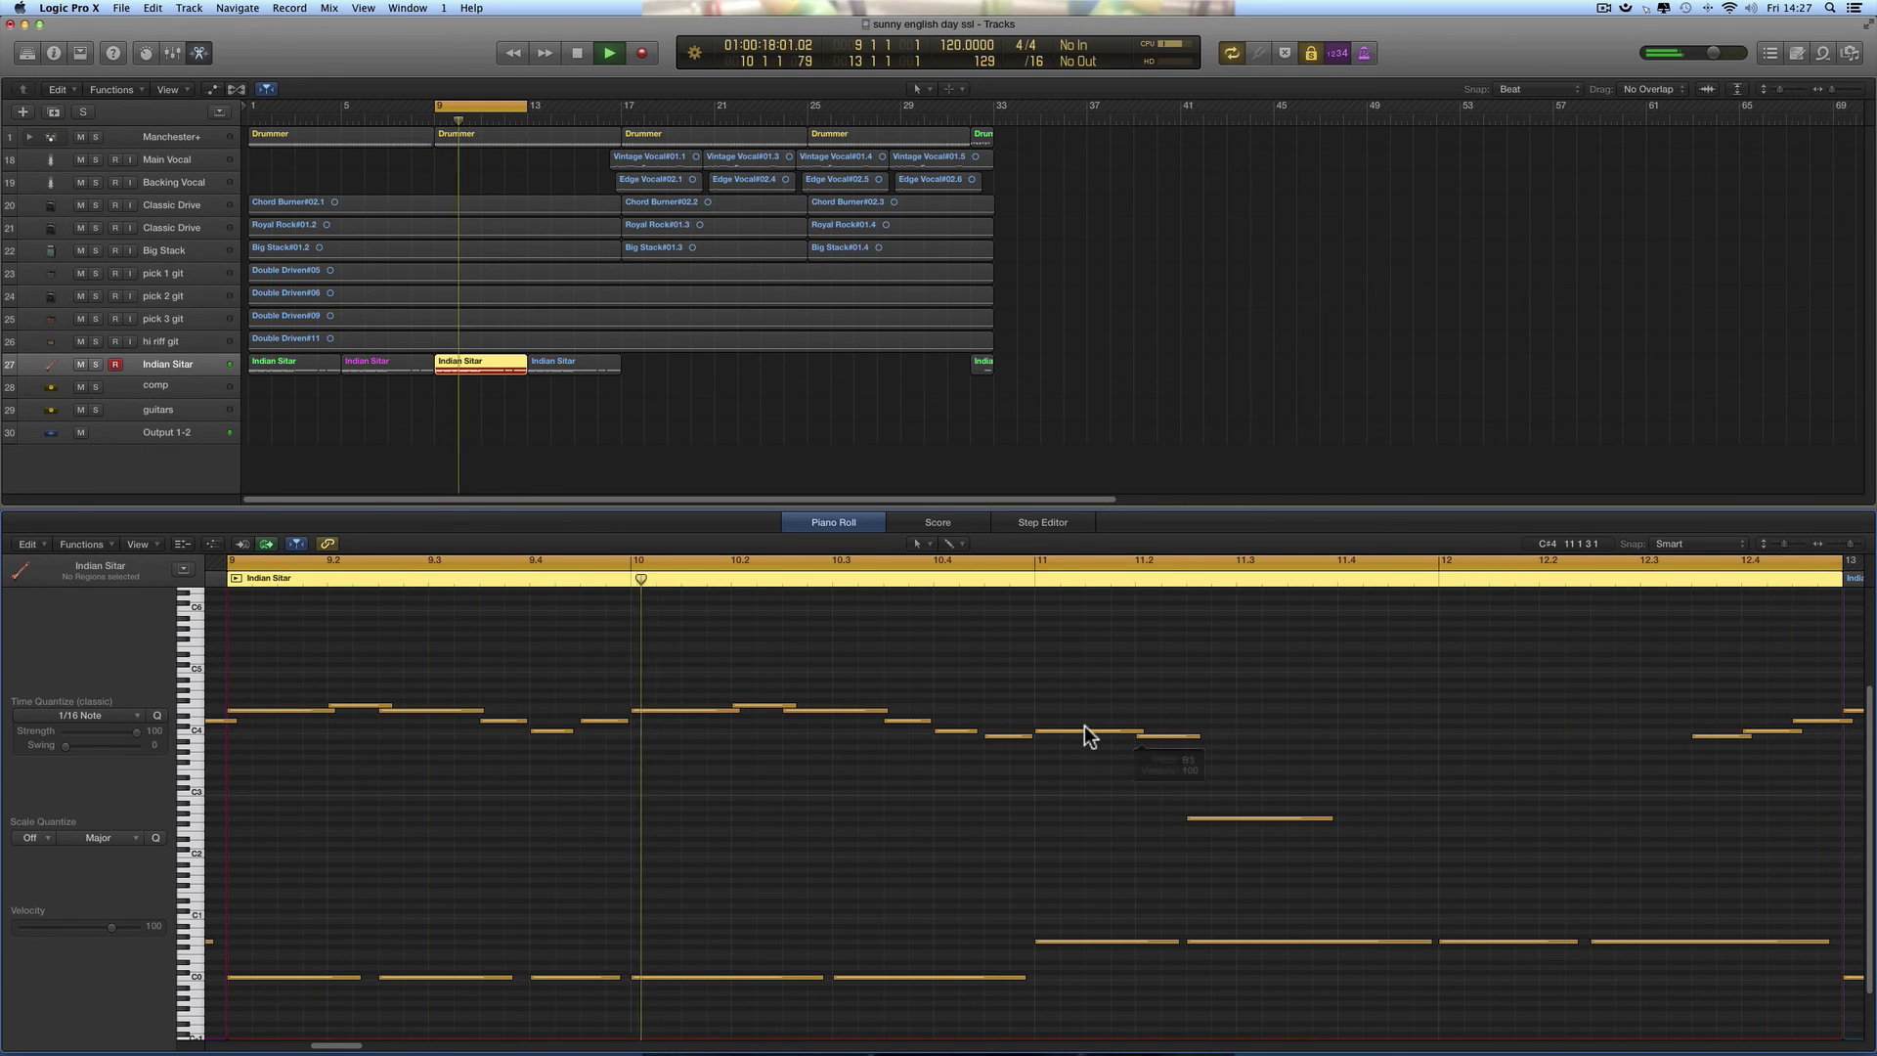
{"action": "left_click", "coordinate": [238, 577]}
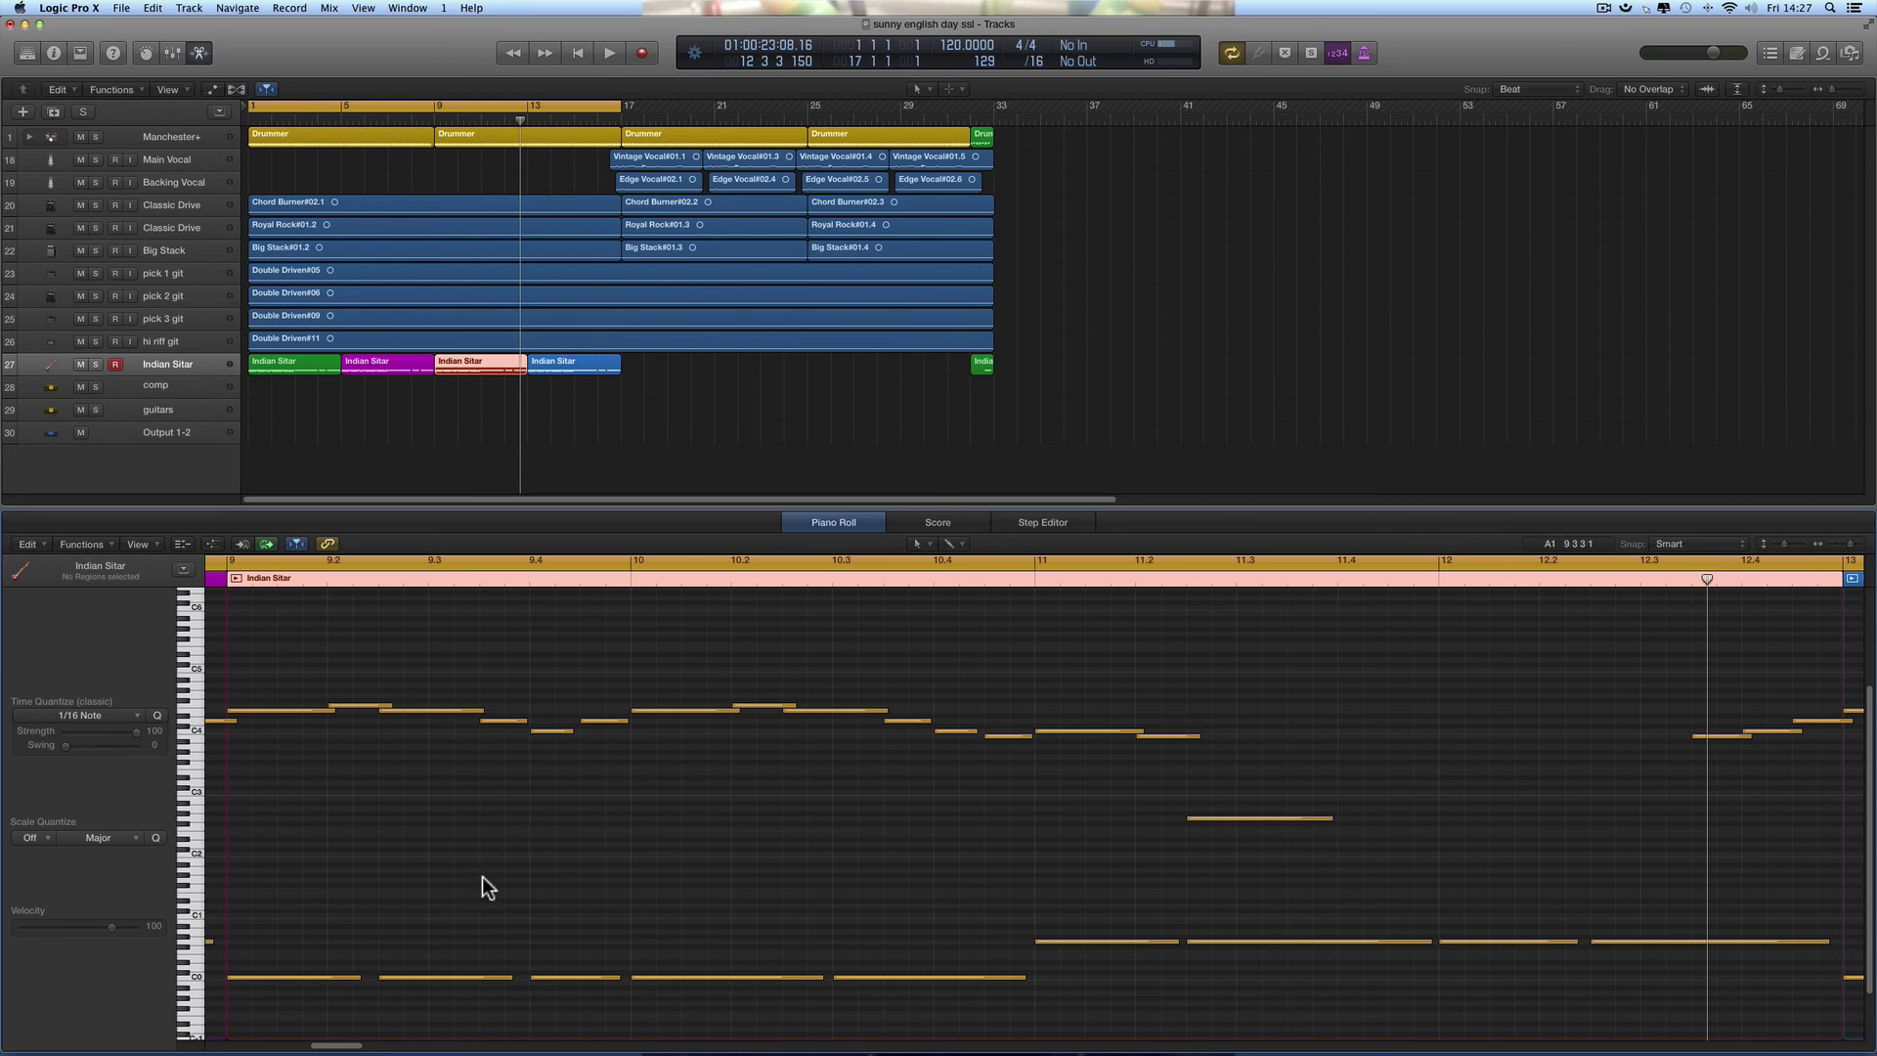
Deselect all Indian Sitar regions and check the One Track and Selected Regions entries among the Piano Roll's view options, changing neither
{"action": "scroll", "coordinate": [466, 391], "scroll_direction": "down", "scroll_amount": 3}
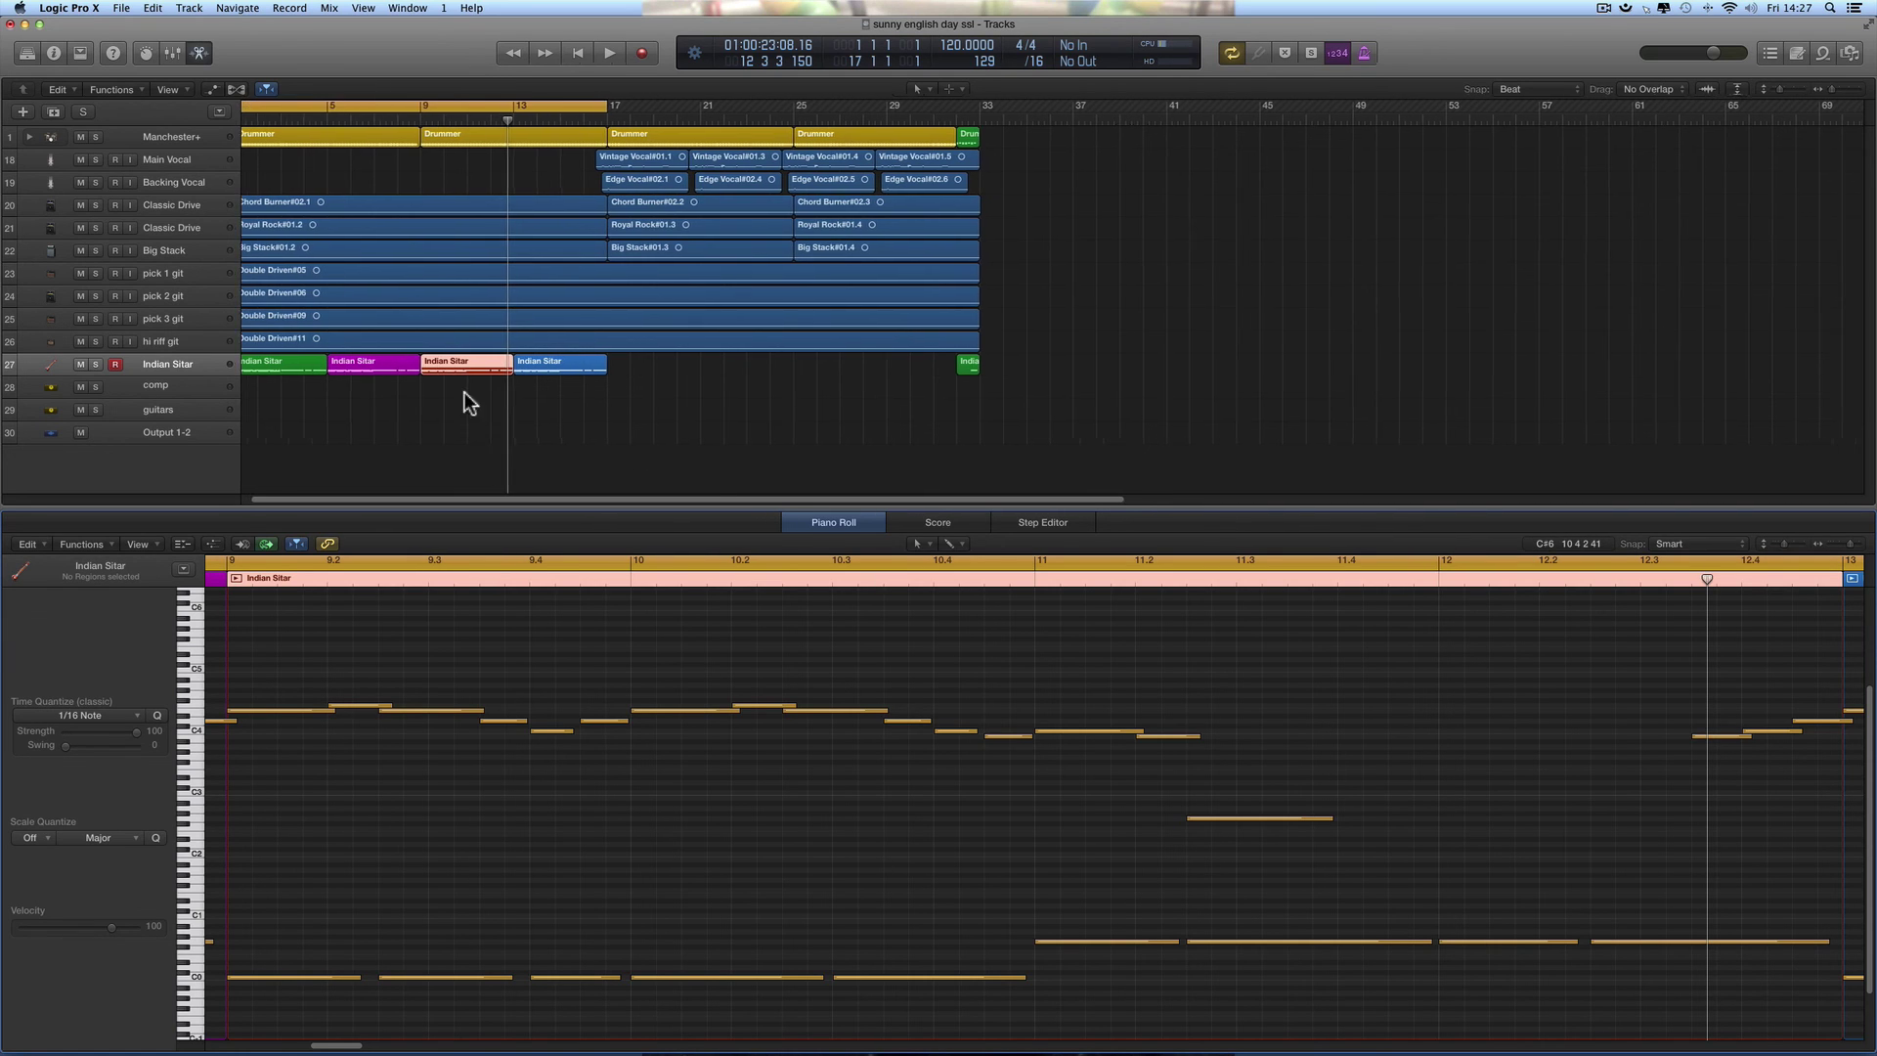
{"action": "scroll", "coordinate": [403, 383], "scroll_direction": "up", "scroll_amount": 3}
{"action": "left_click", "coordinate": [405, 384]}
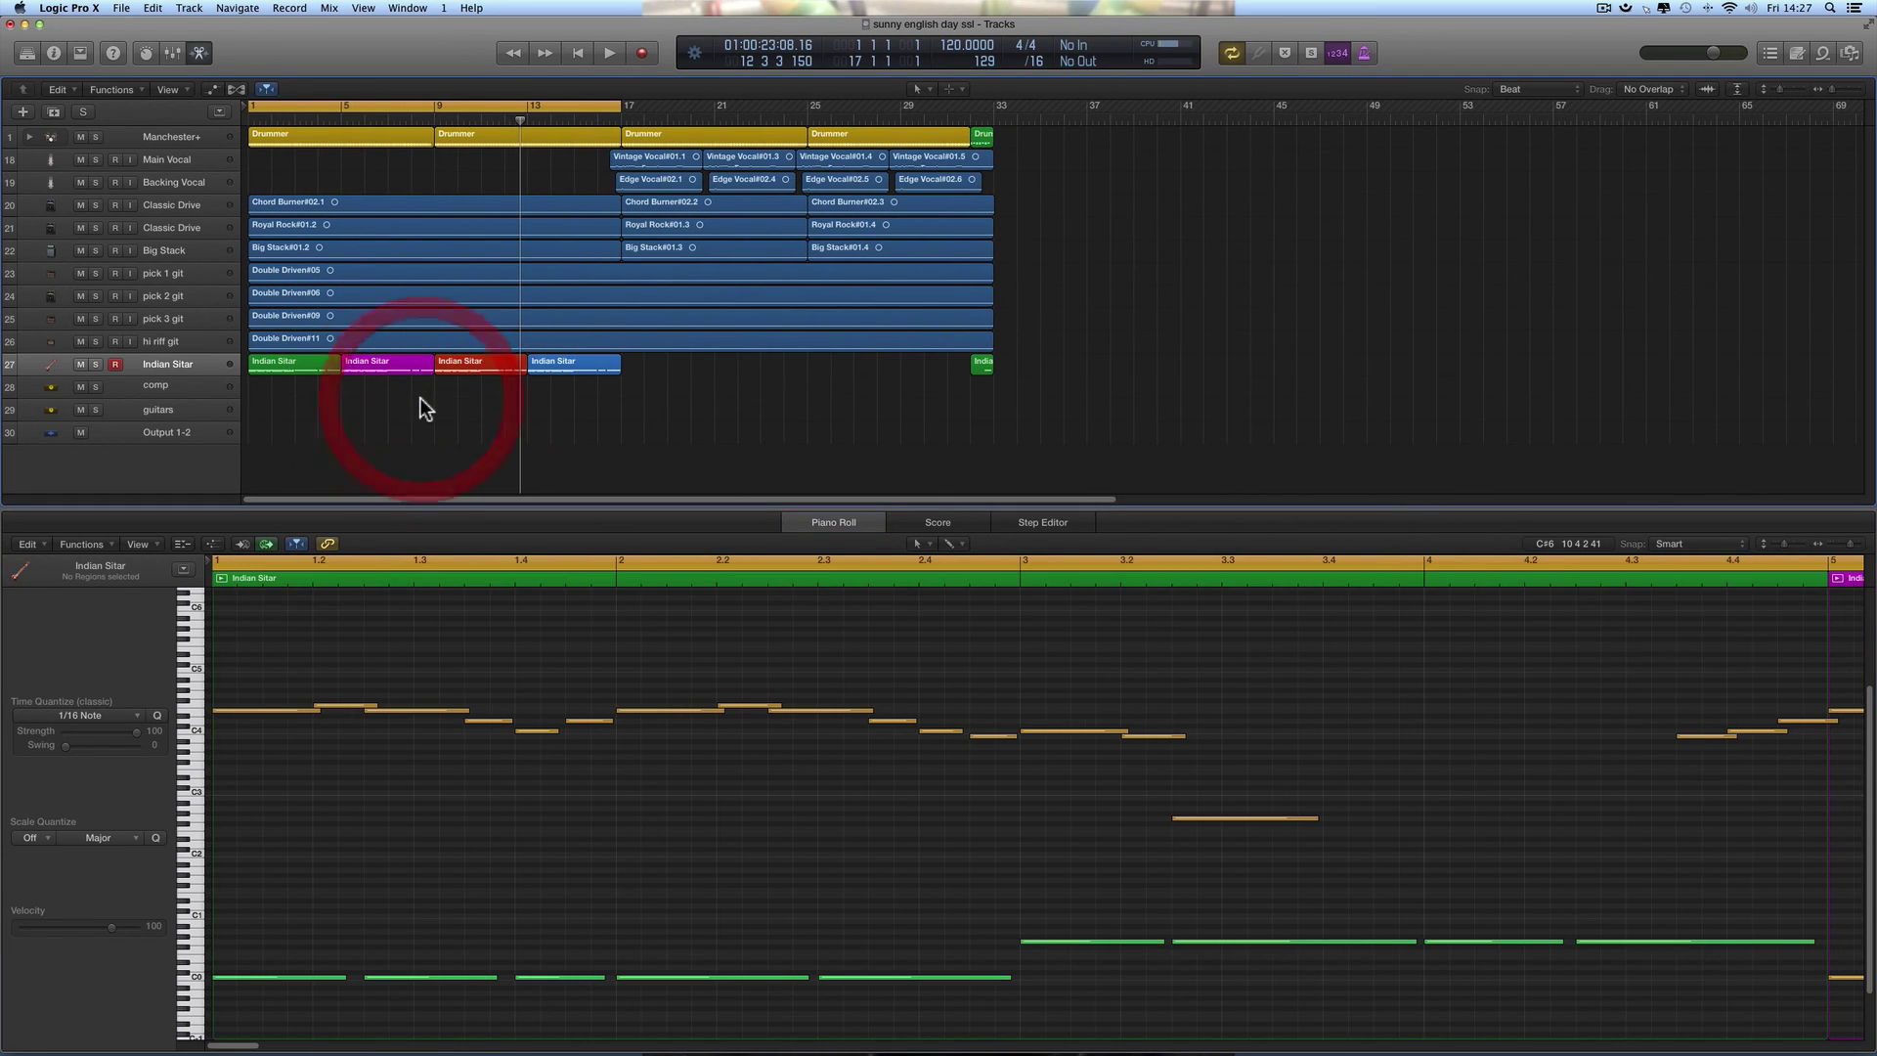
{"action": "left_click", "coordinate": [154, 543]}
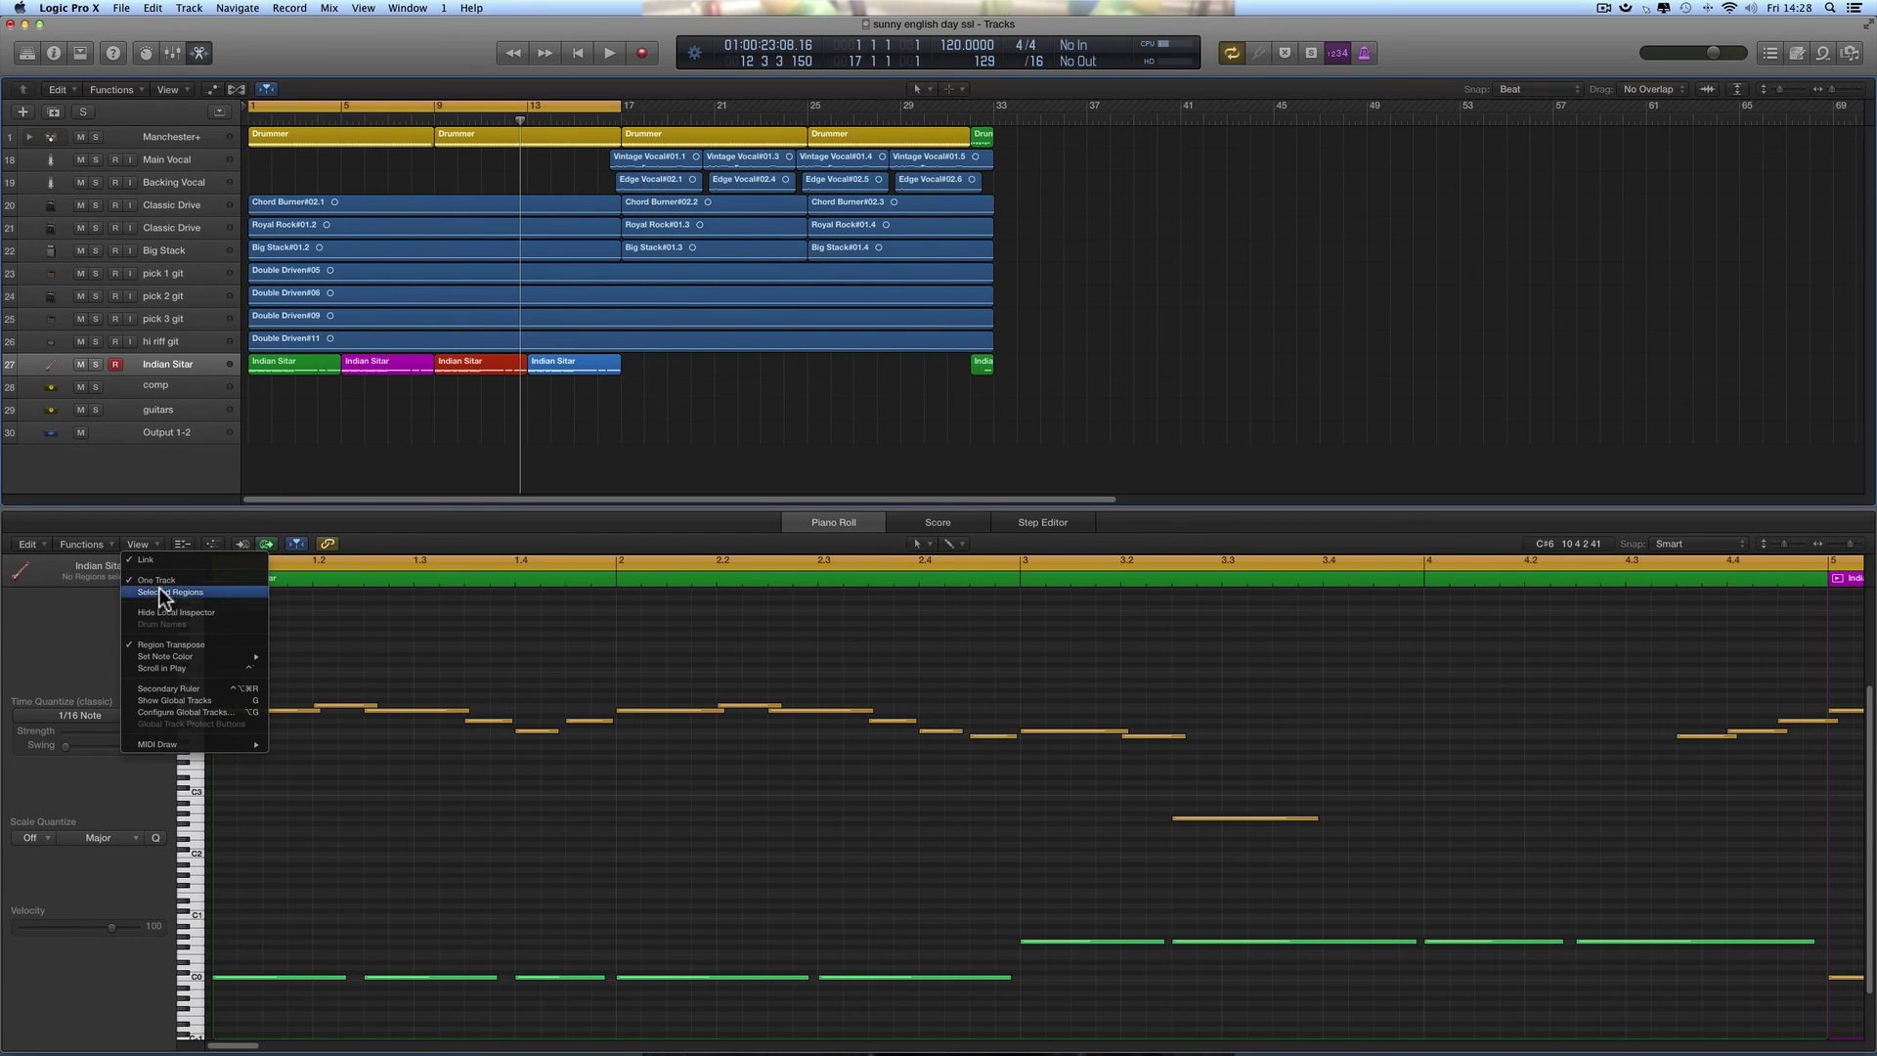
{"action": "left_click", "coordinate": [418, 435]}
Compare the Piano Roll display for the green, purple, red and blue Indian Sitar regions by selecting each in turn, returning to the green one
{"action": "left_click", "coordinate": [300, 368]}
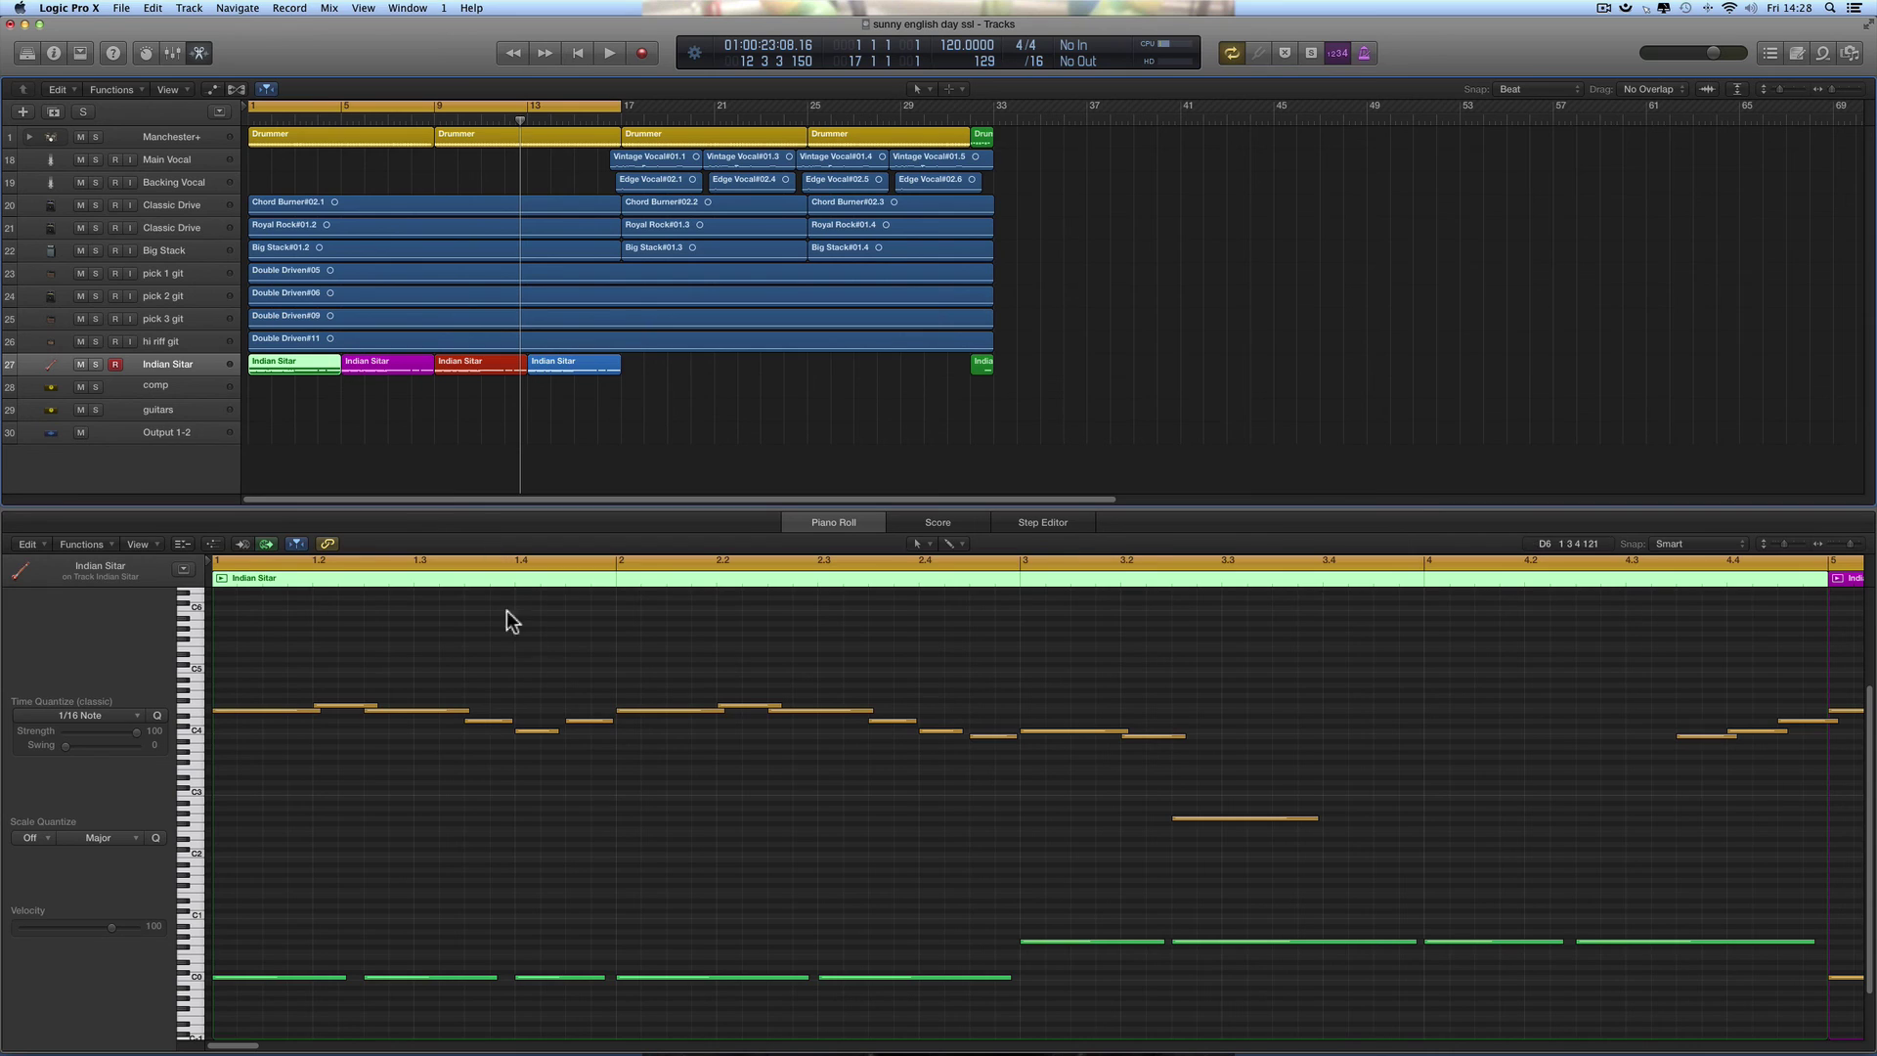
{"action": "left_click", "coordinate": [399, 364]}
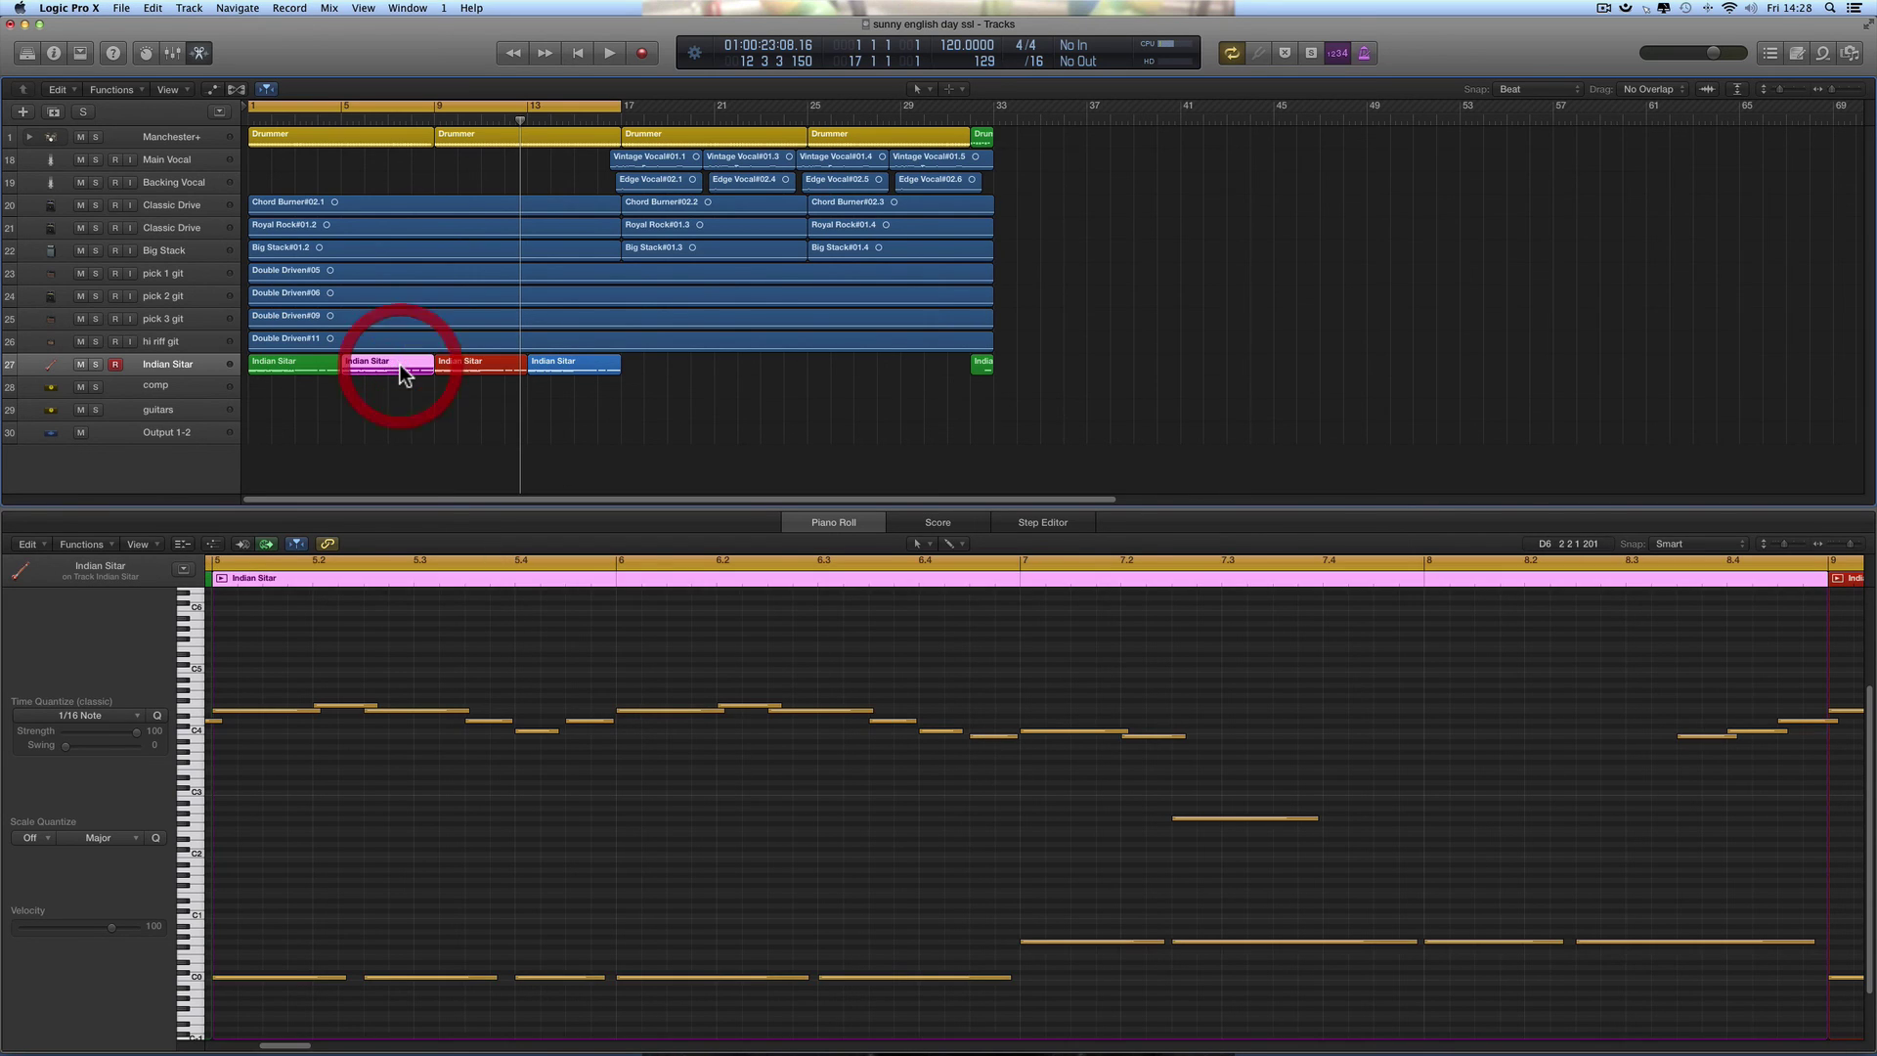
{"action": "left_click", "coordinate": [485, 364]}
{"action": "left_click", "coordinate": [558, 366]}
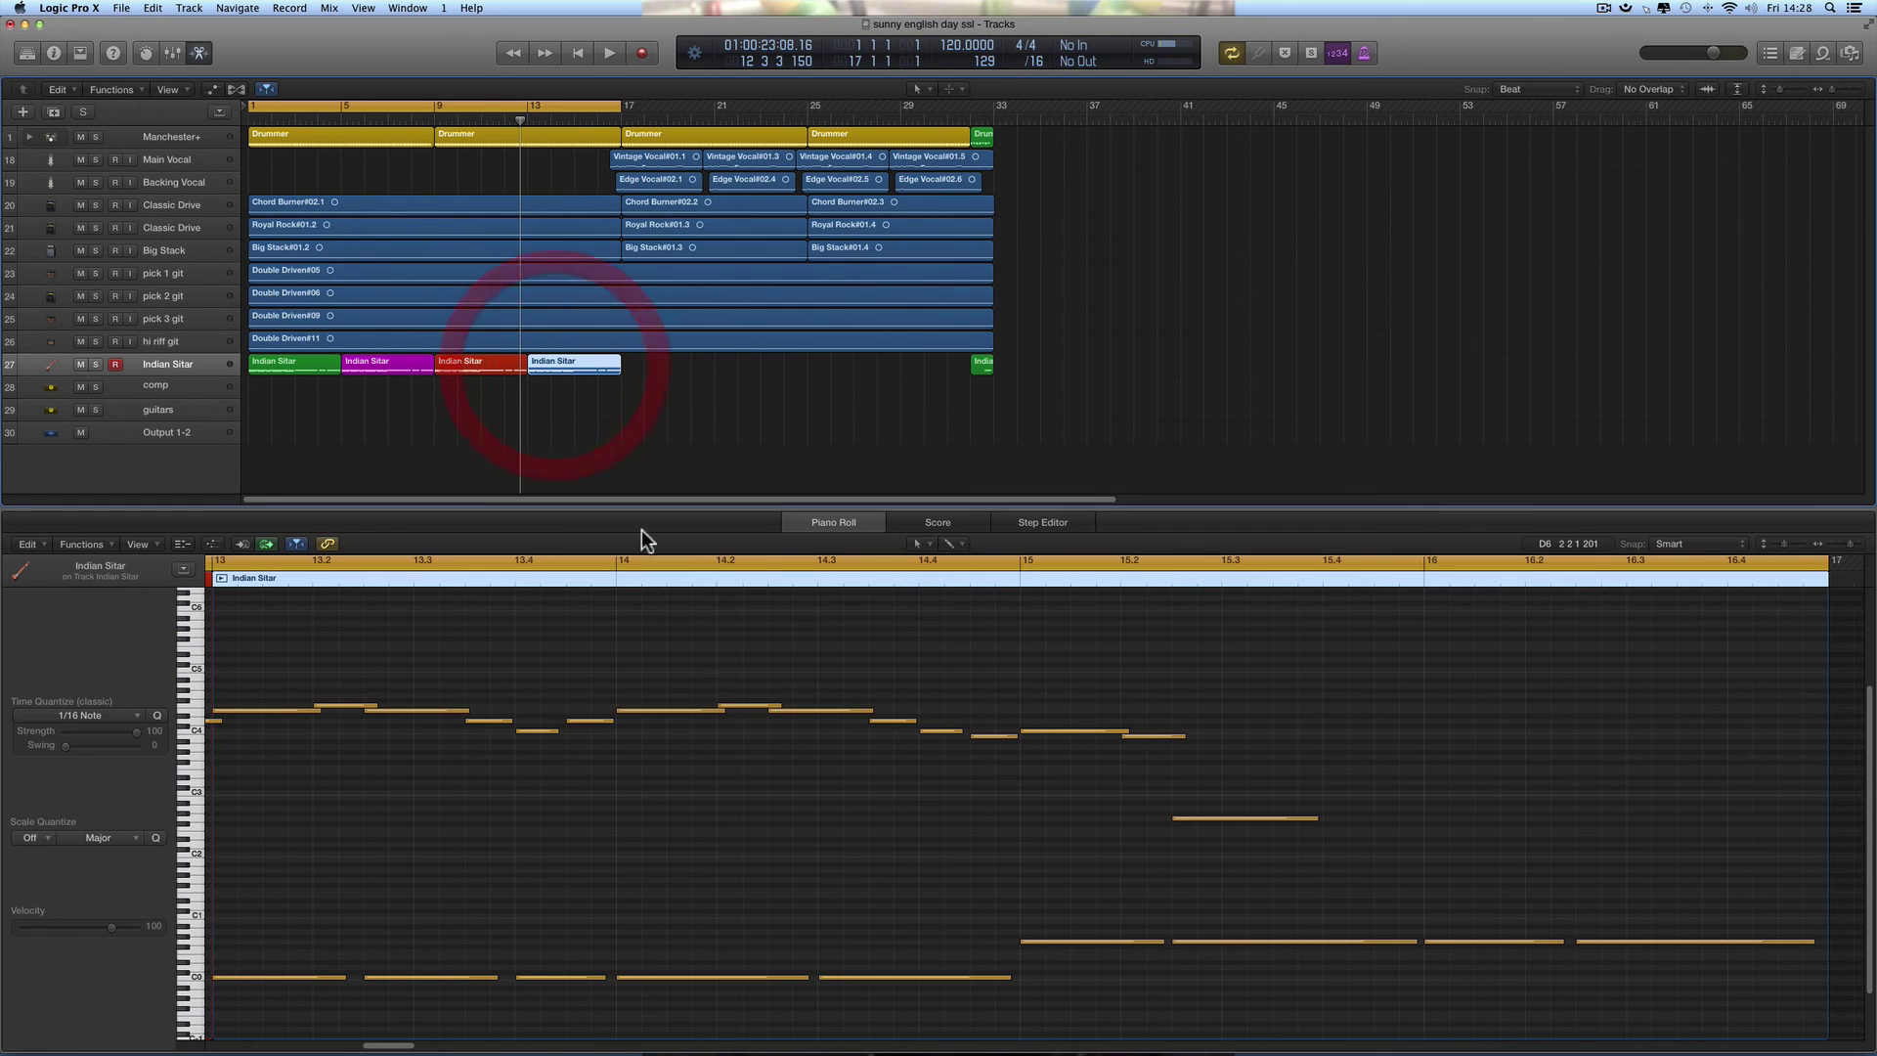
{"action": "left_click", "coordinate": [319, 361]}
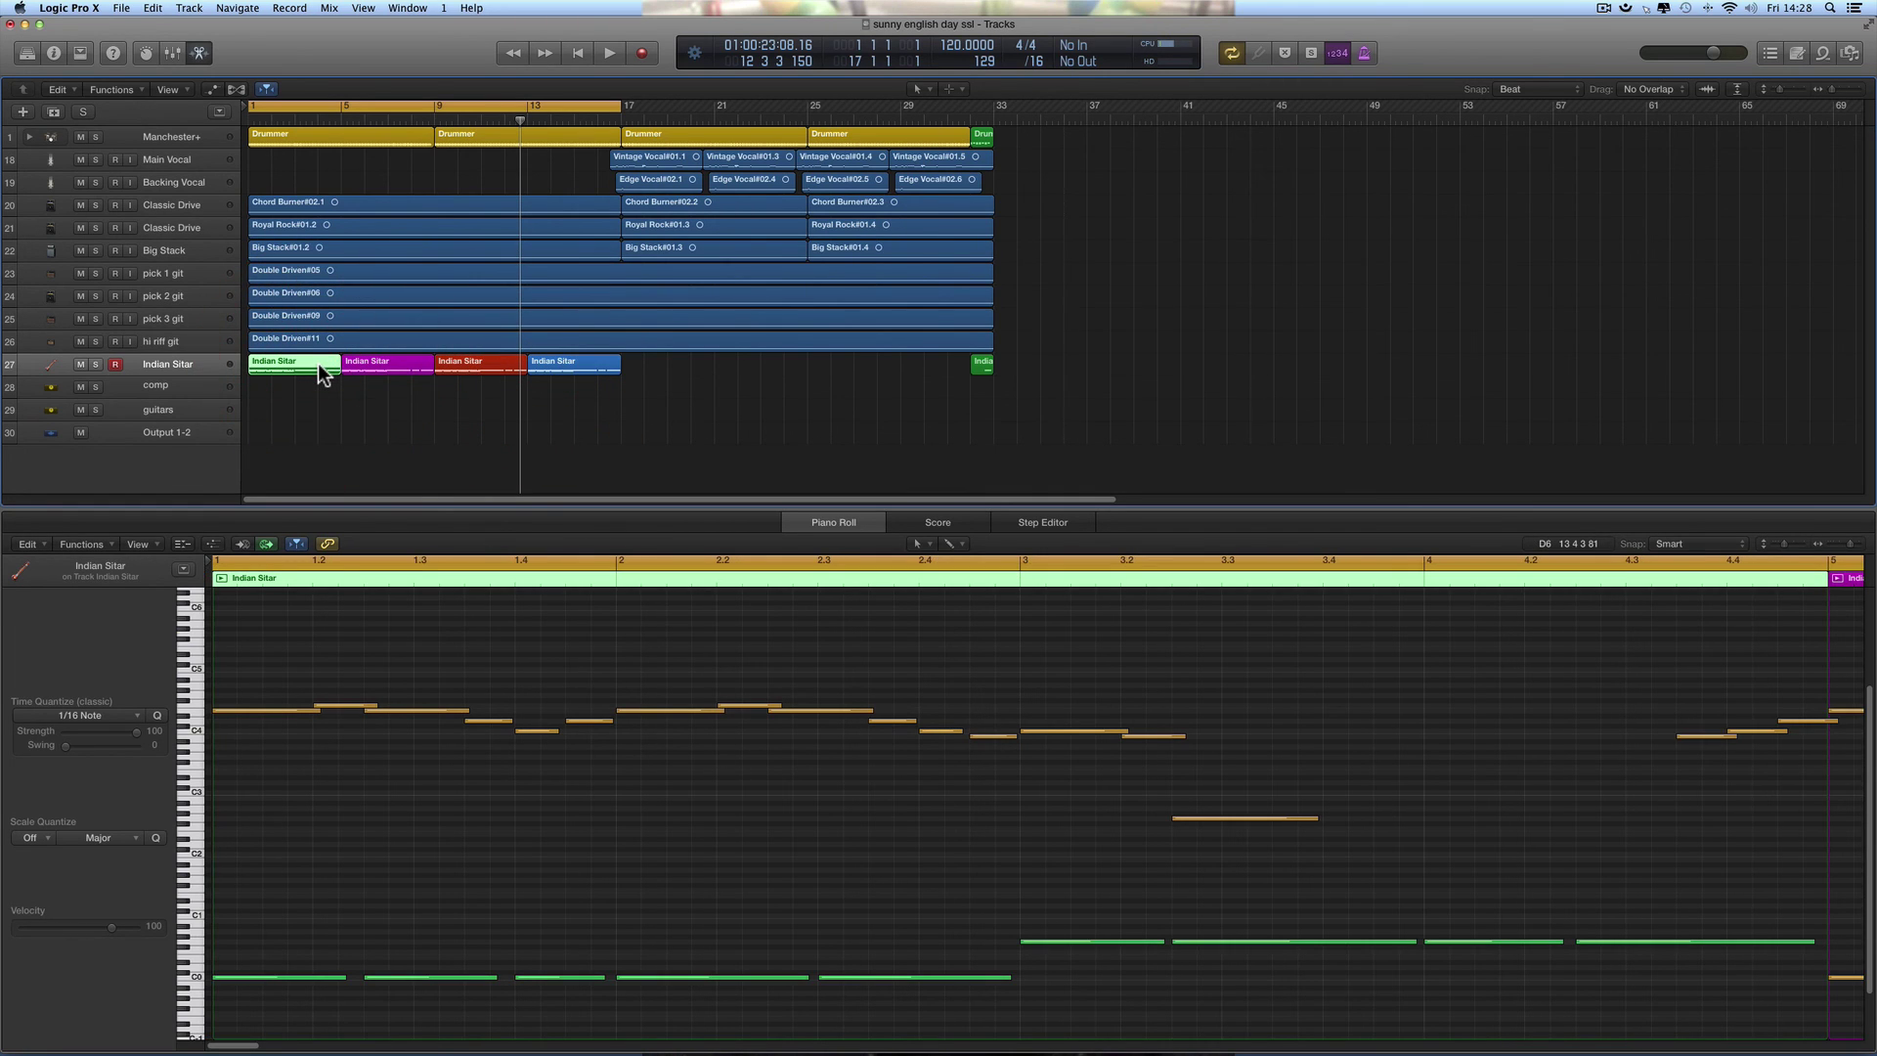